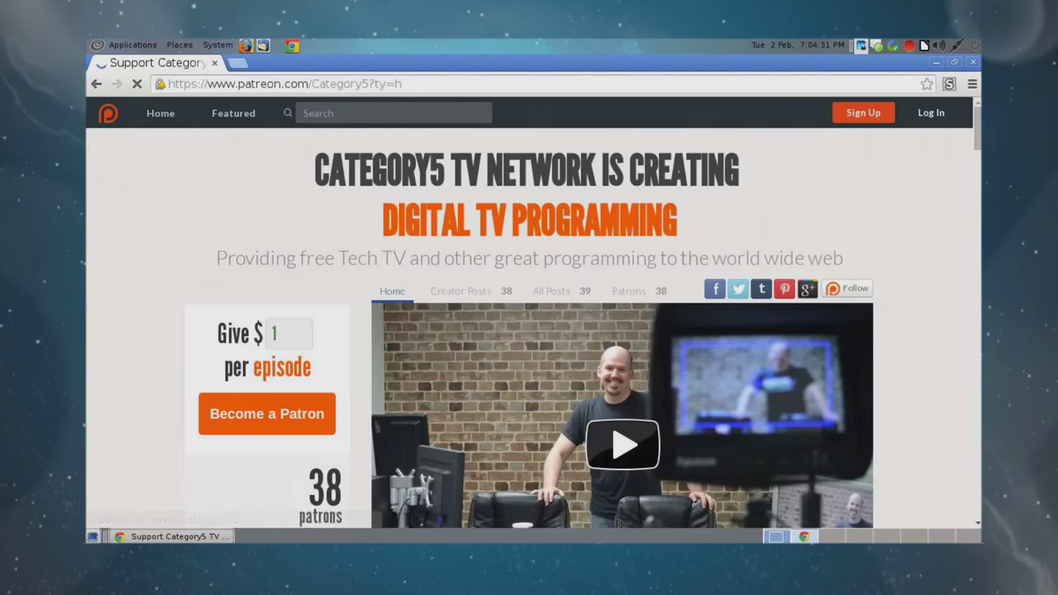
Scroll the Category5 Patreon page past the show list to the $3.00 and $5.00 pledge tiers
scroll(529, 313, down, 2)
scroll(529, 331, down, 10)
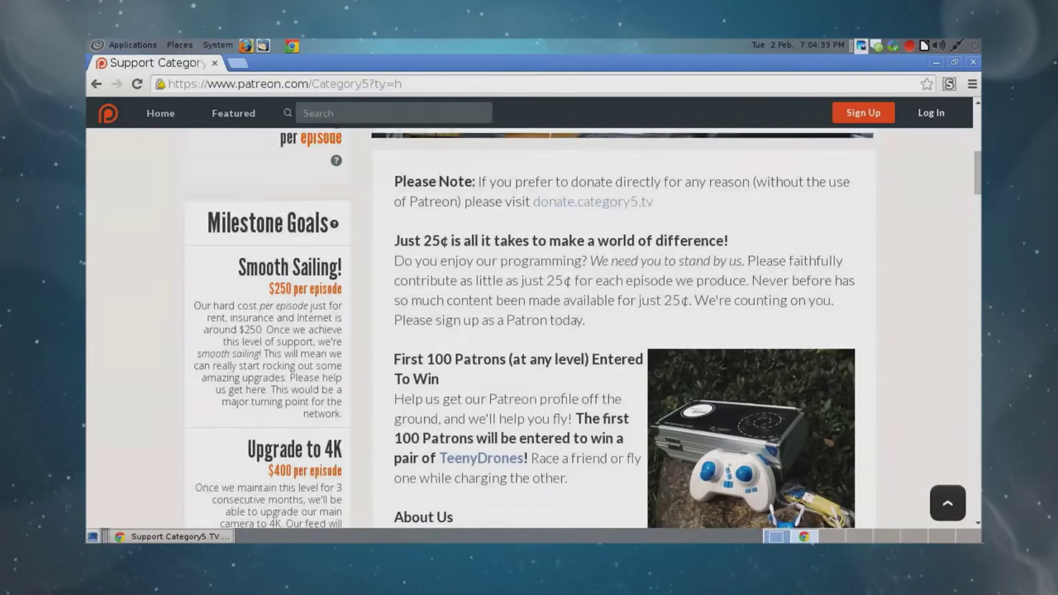
scroll(529, 330, down, 10)
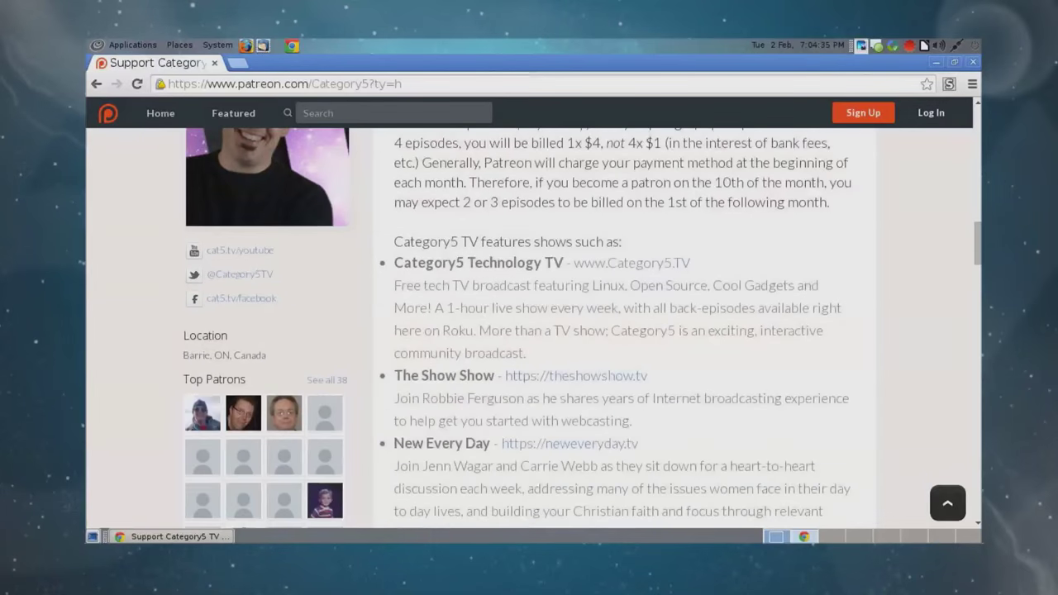
scroll(529, 331, down, 5)
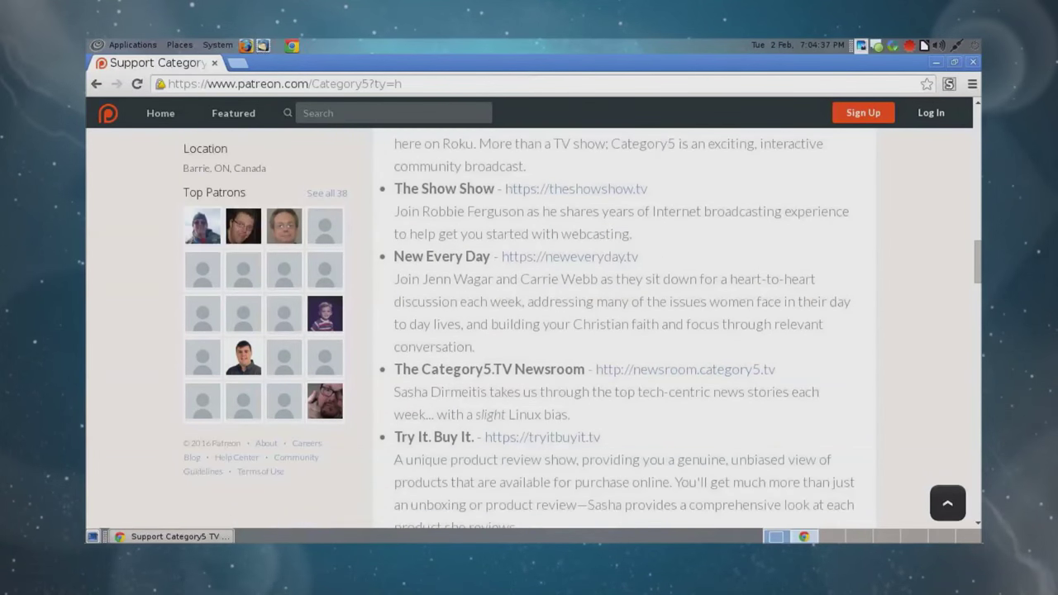
scroll(528, 331, down, 3)
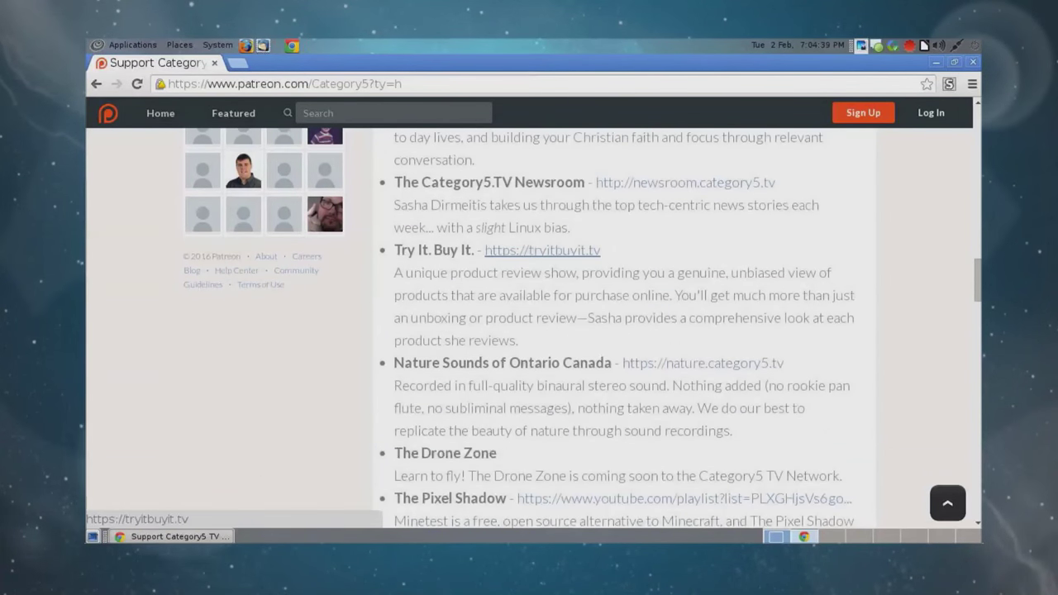
scroll(529, 331, down, 2)
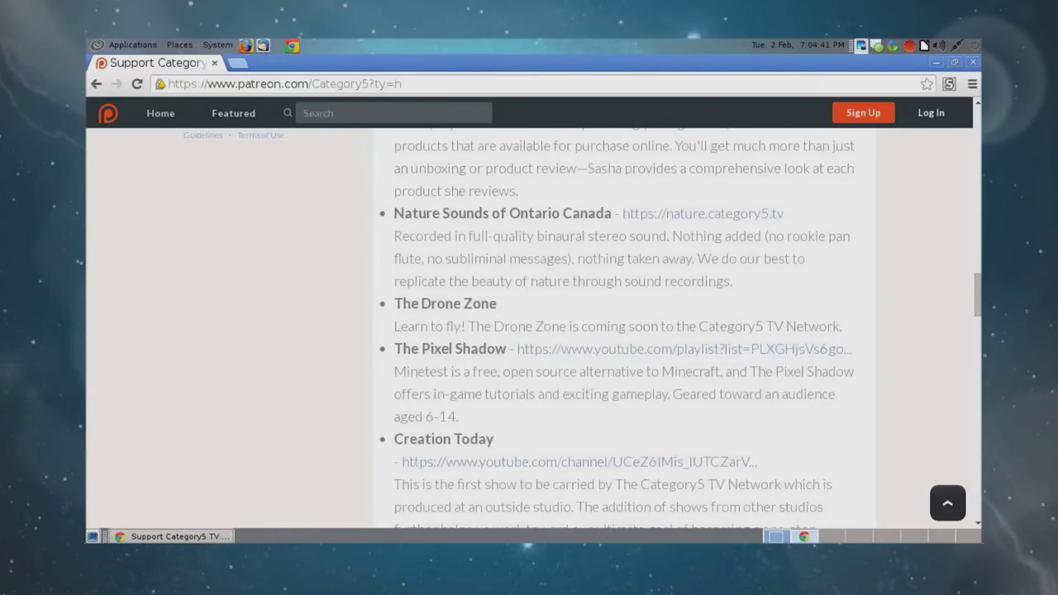
scroll(529, 330, down, 3)
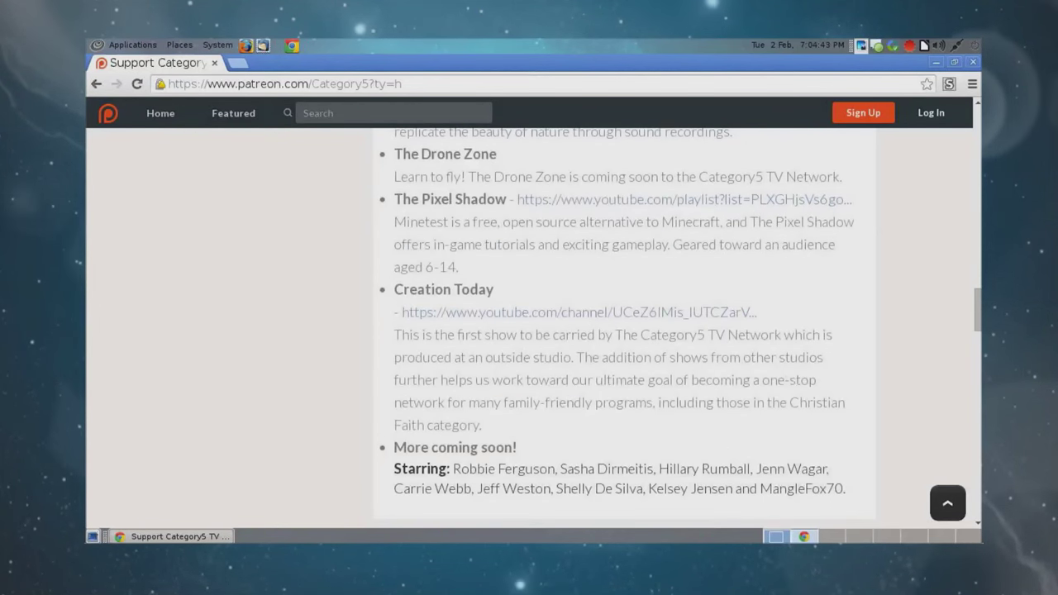
scroll(624, 331, down, 1)
scroll(623, 331, down, 4)
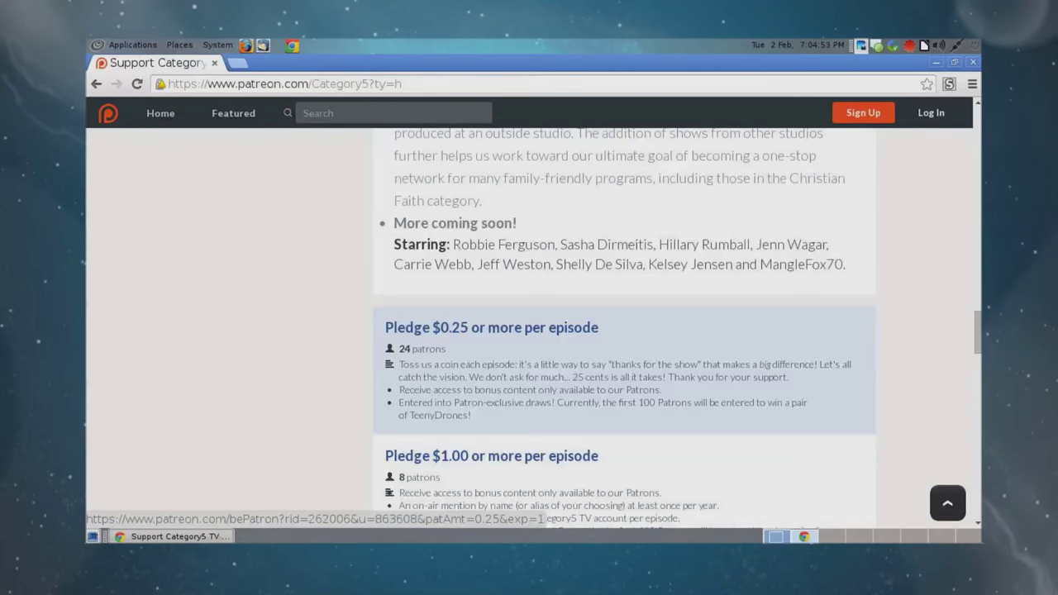
scroll(624, 314, down, 3)
scroll(624, 305, down, 1)
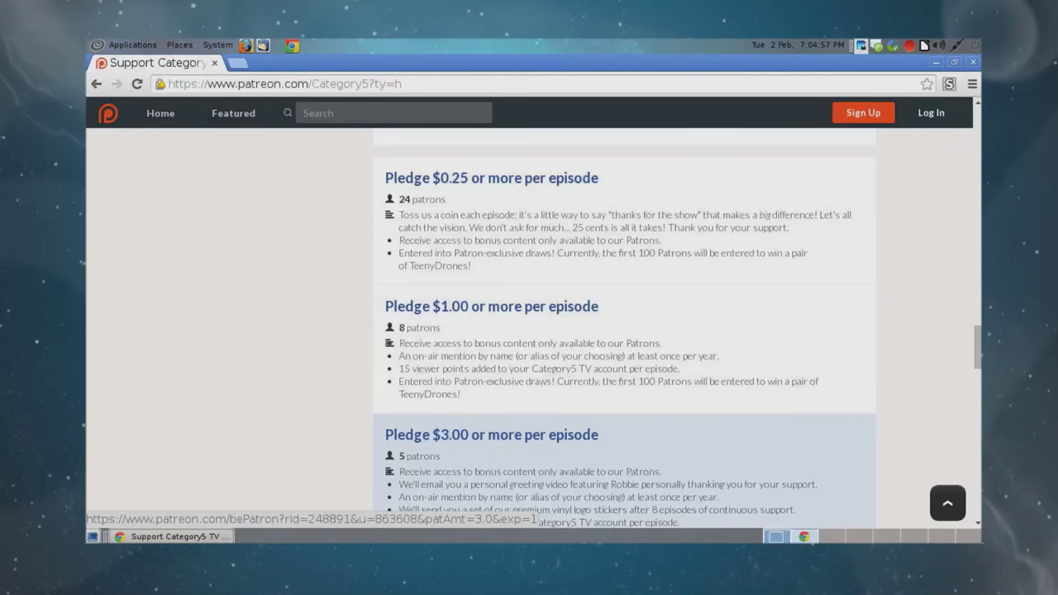
scroll(624, 463, down, 5)
scroll(624, 388, down, 2)
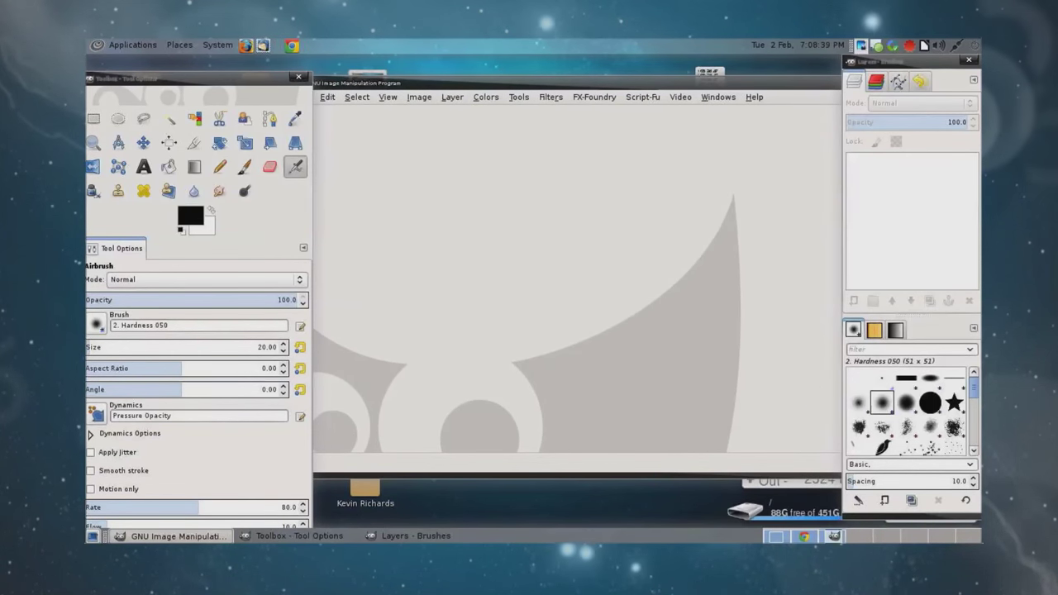
Bring up the File-through-Help image popup menu on the empty GIMP canvas
right_click(441, 164)
mouse_move(487, 175)
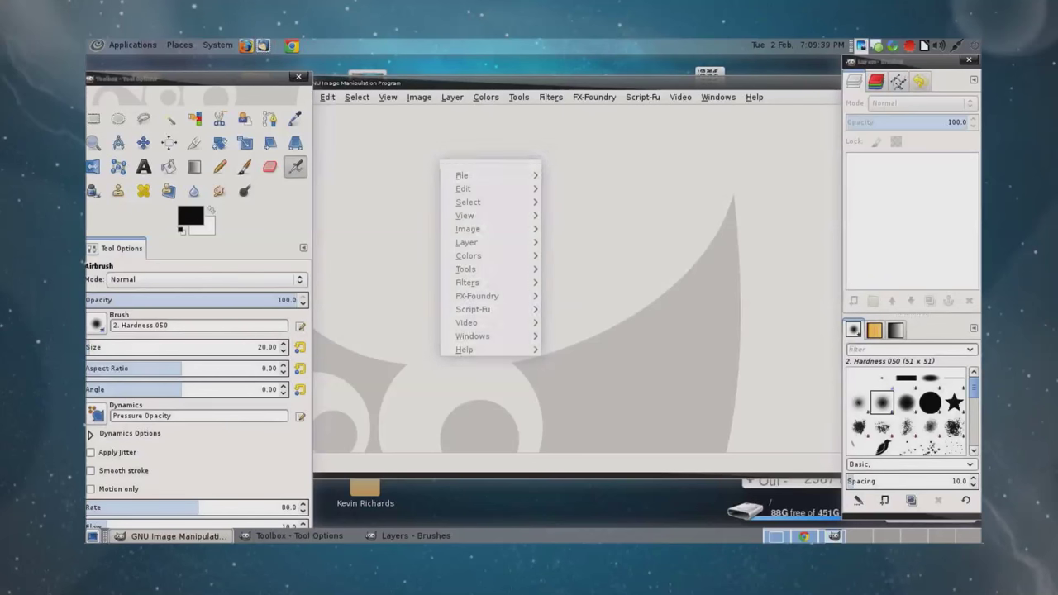
right_click(554, 151)
Create a new 640 × 400 pixel RGB image, keeping the size units in pixels
mouse_move(576, 164)
click(685, 172)
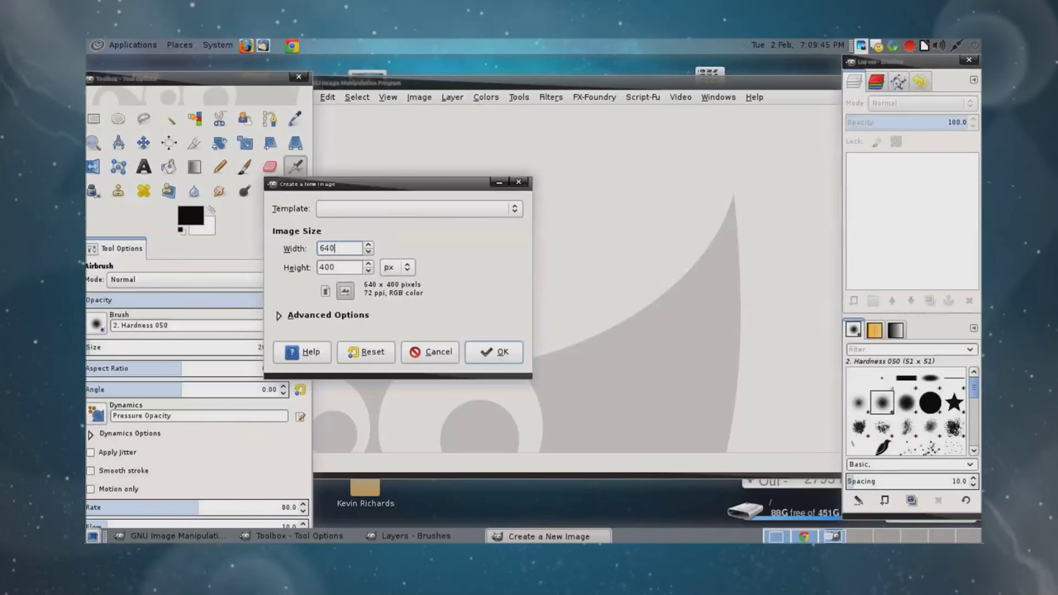
click(395, 267)
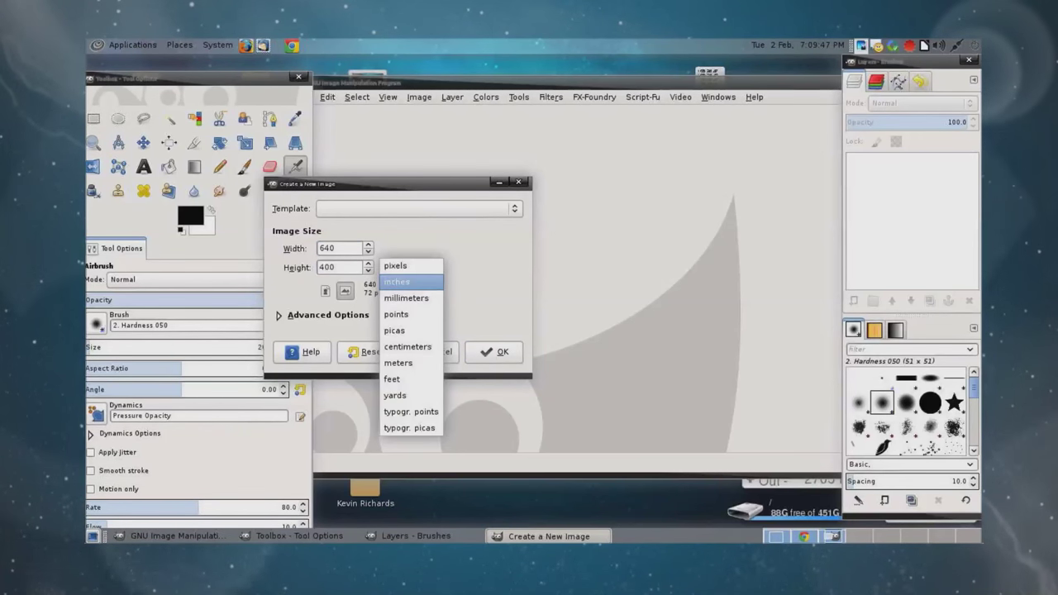
click(397, 281)
click(395, 267)
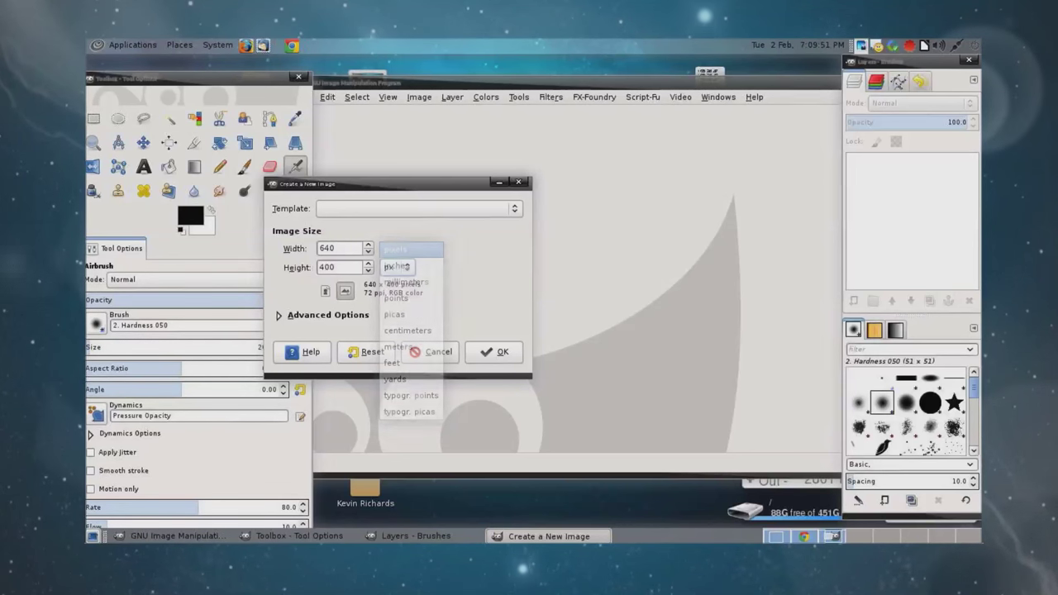
click(395, 249)
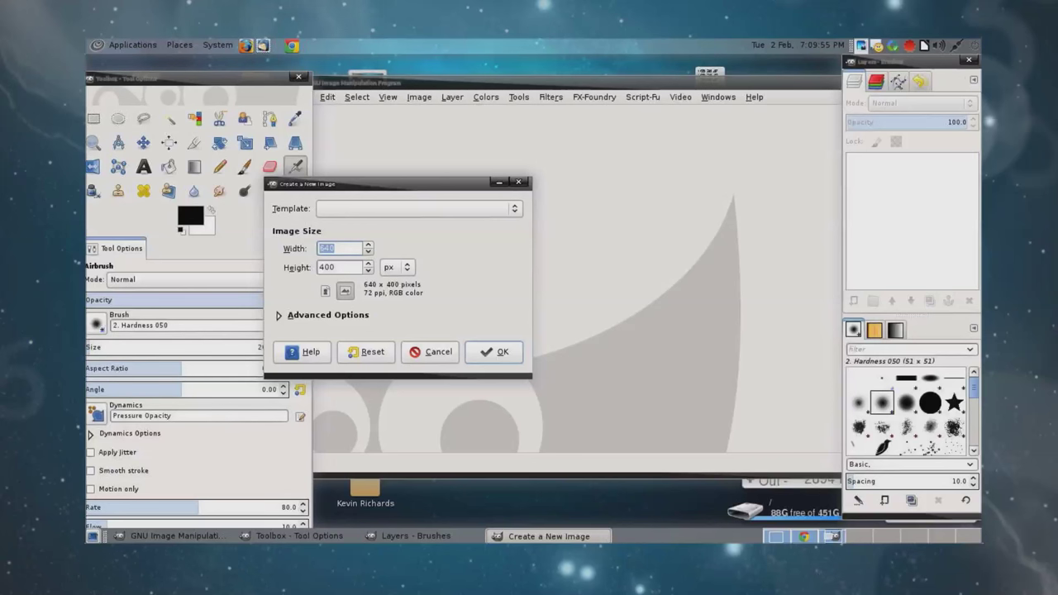
key(Return)
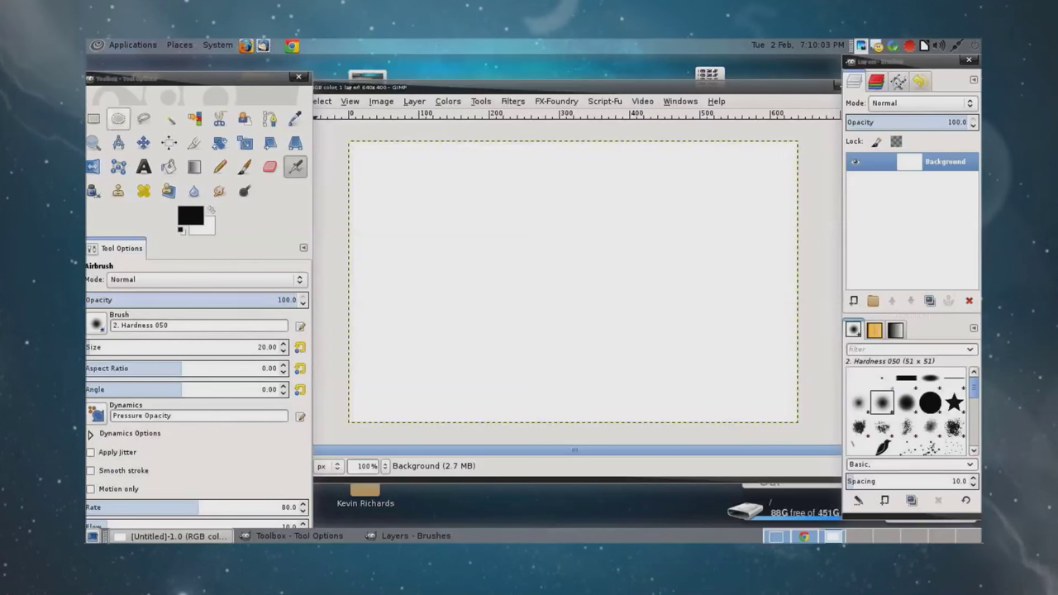
Draw a 695 × 199 px rectangular selection across the lower canvas, past both side edges
click(93, 118)
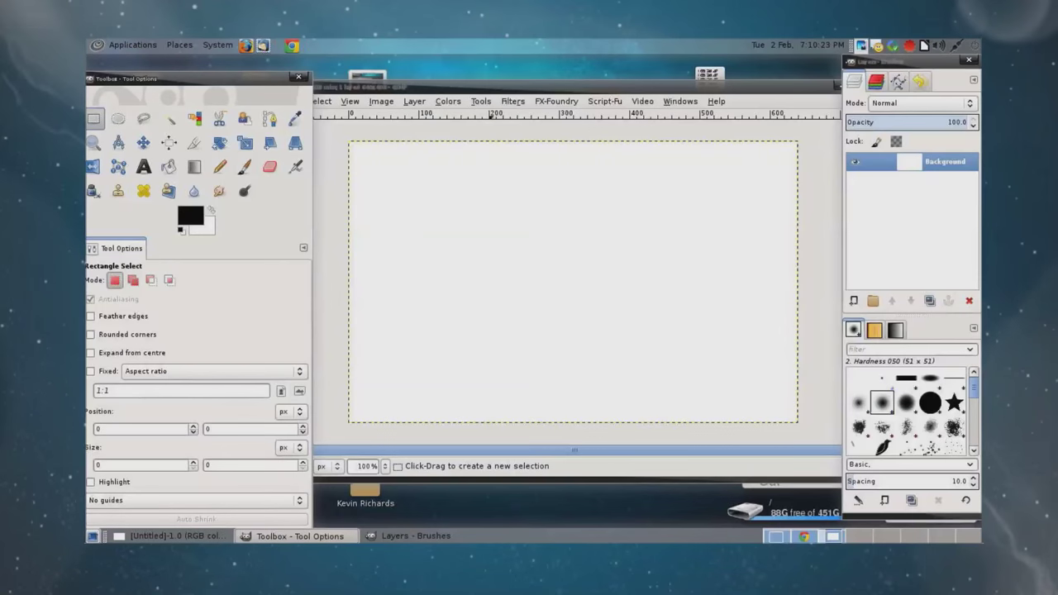
drag(334, 434, 822, 287)
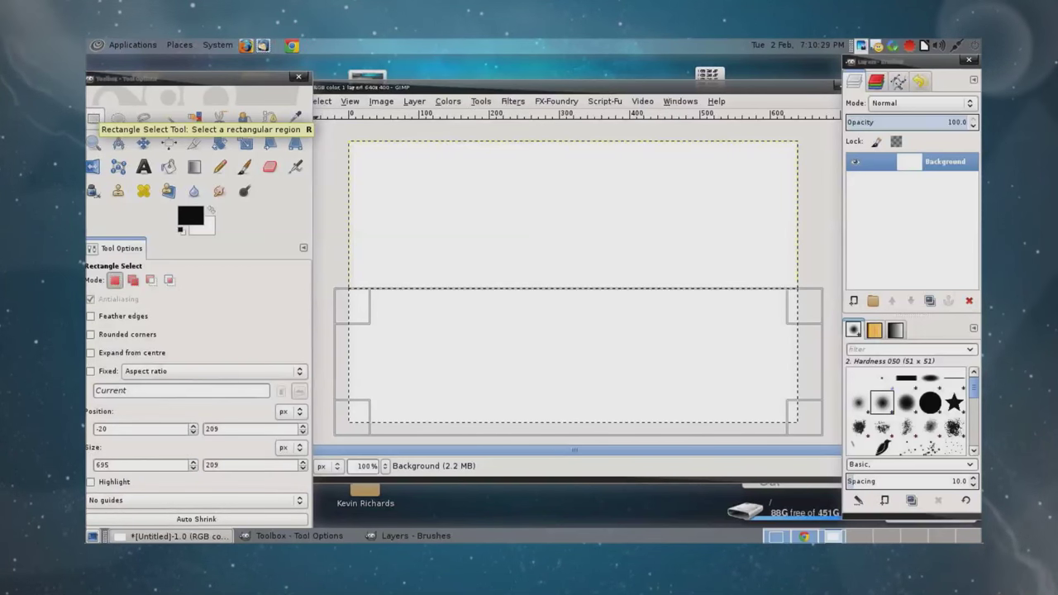
click(93, 118)
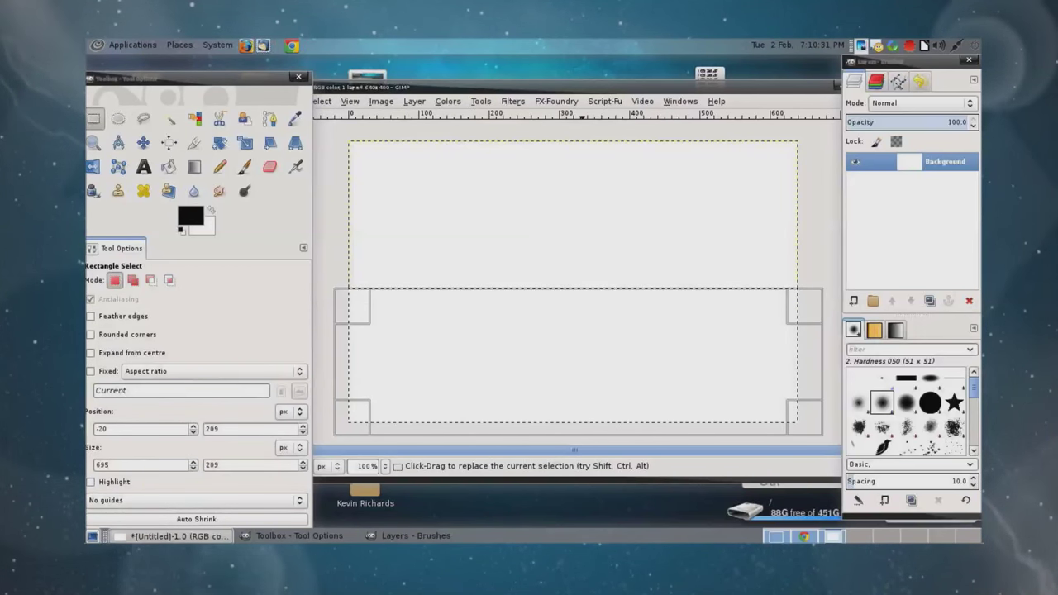
mouse_move(578, 293)
mouse_down()
mouse_move(577, 310)
mouse_move(577, 277)
mouse_move(577, 332)
mouse_move(577, 282)
mouse_move(577, 313)
mouse_move(578, 298)
mouse_up()
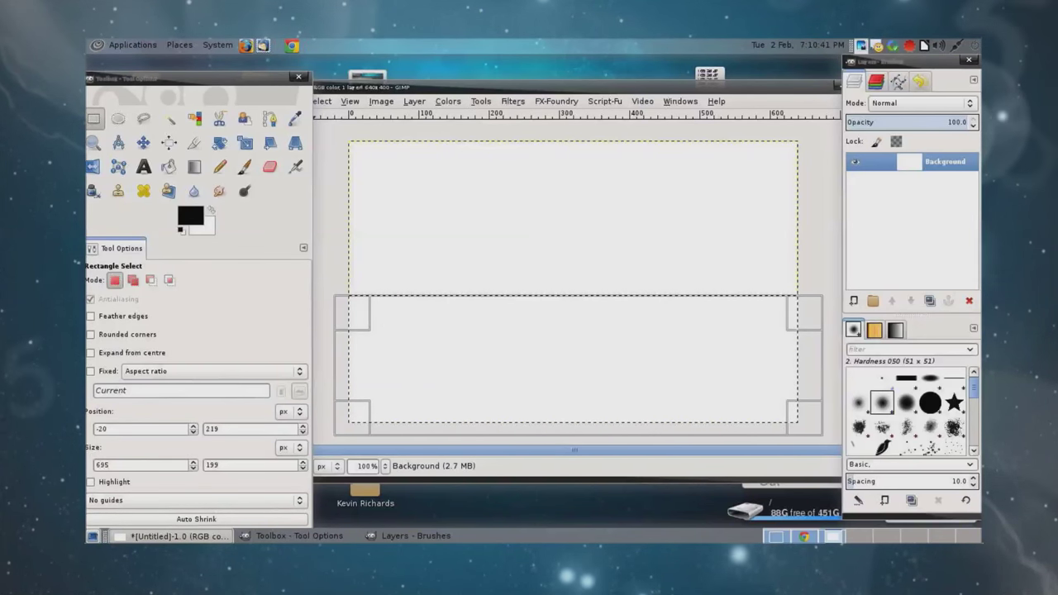
click(190, 216)
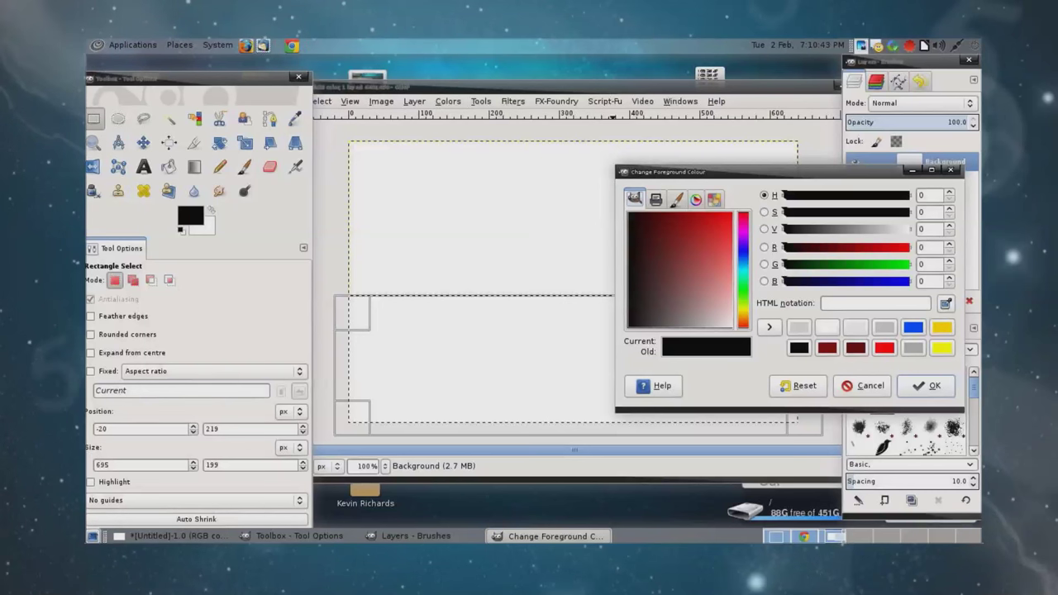
Set the foreground colour to light grey b0b0b0
click(689, 327)
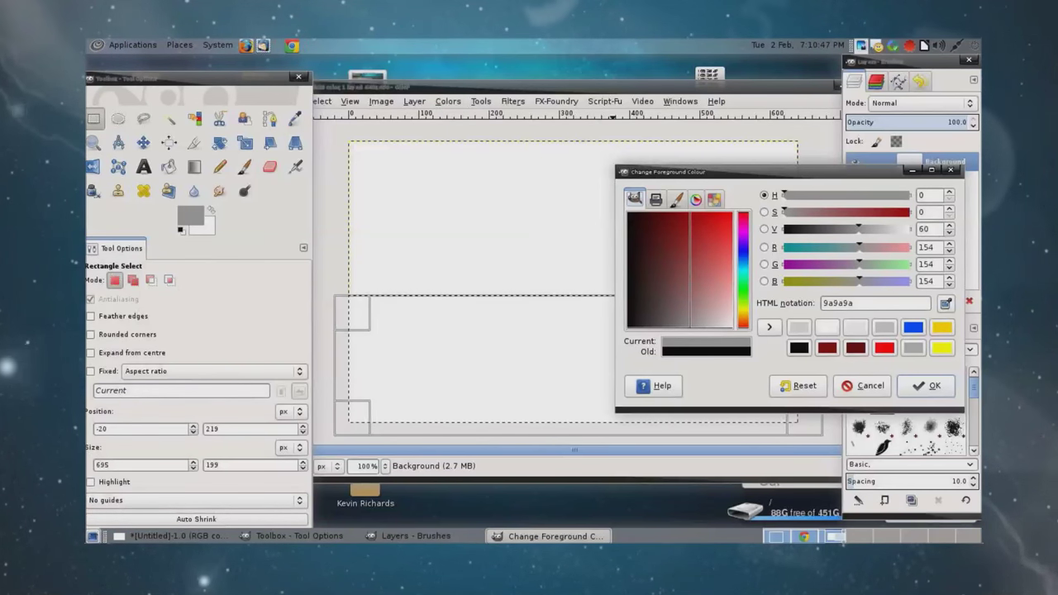
click(700, 327)
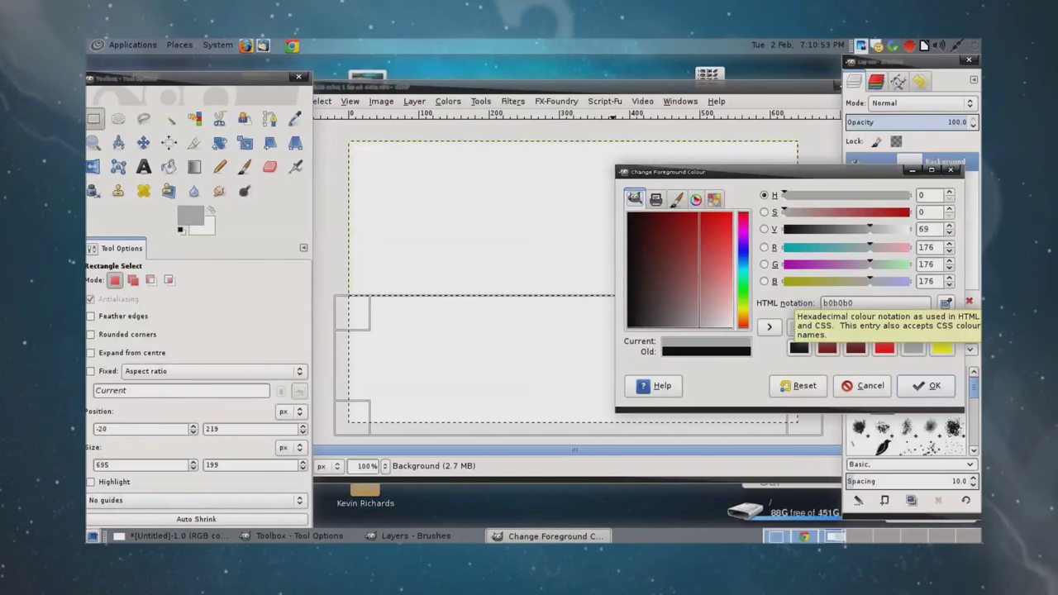
key(Return)
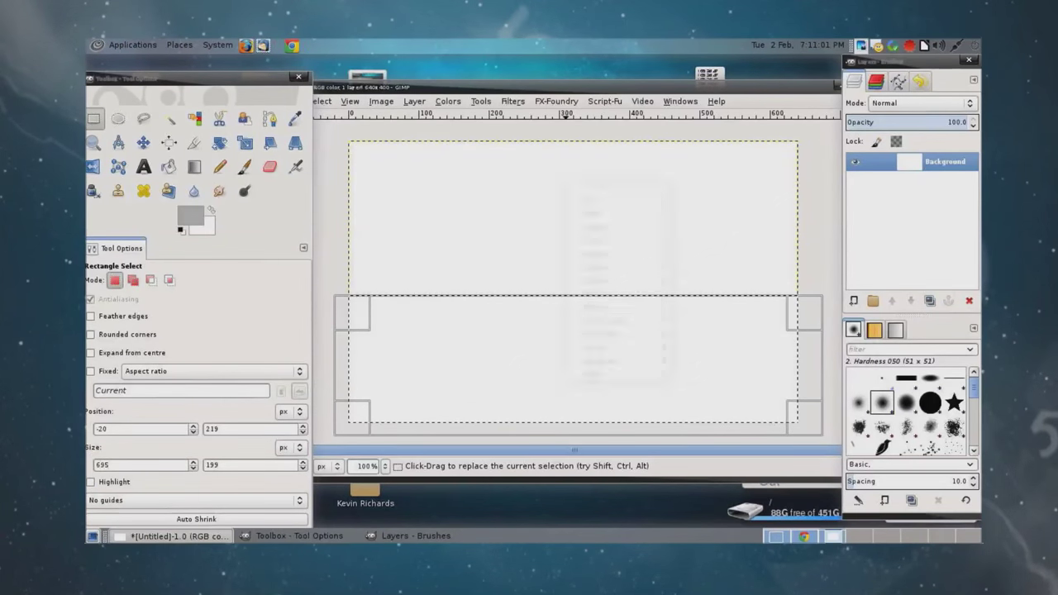
Add a new transparent layer named Layer above Background
right_click(568, 187)
mouse_move(611, 267)
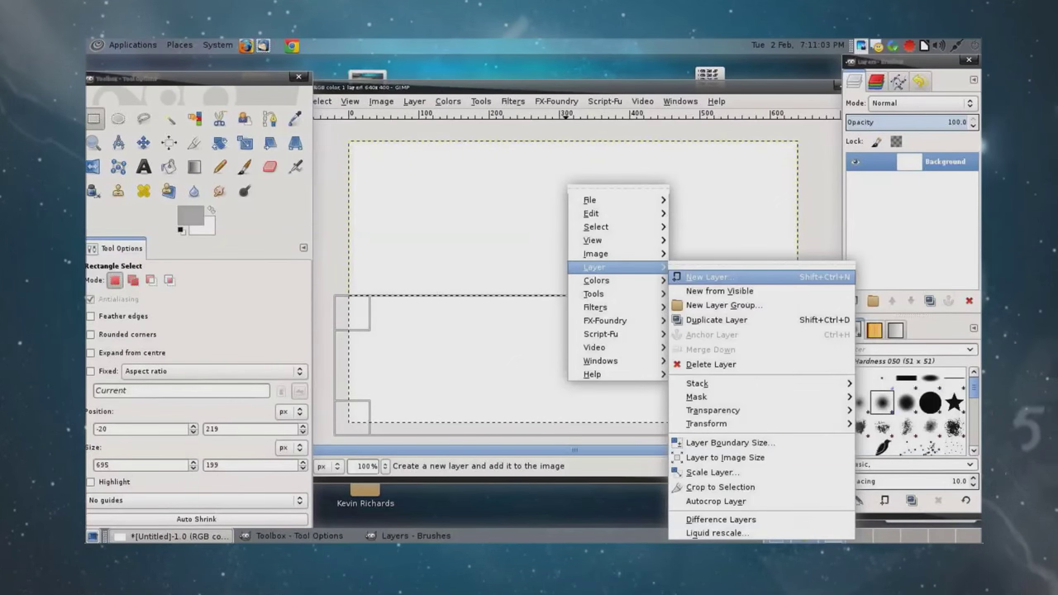
click(706, 276)
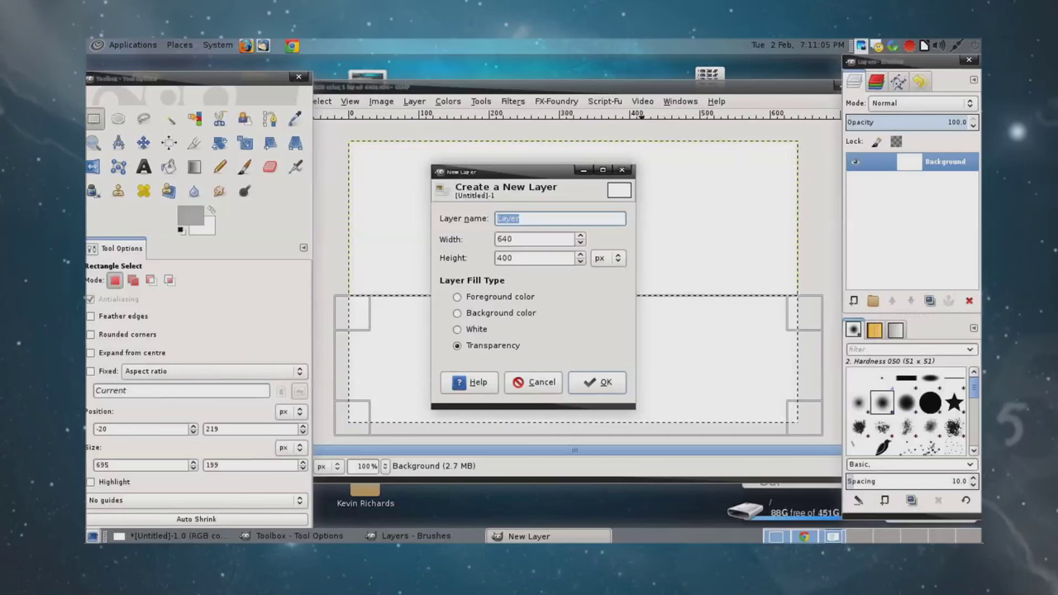
key(Return)
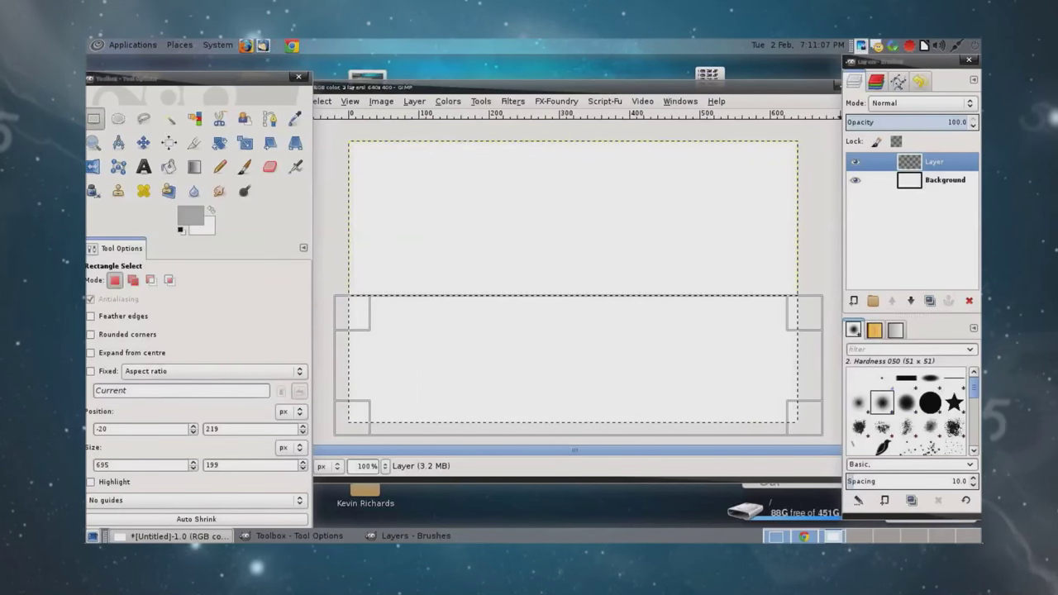
Make the transparent Layer the active layer
click(944, 179)
click(854, 180)
click(854, 179)
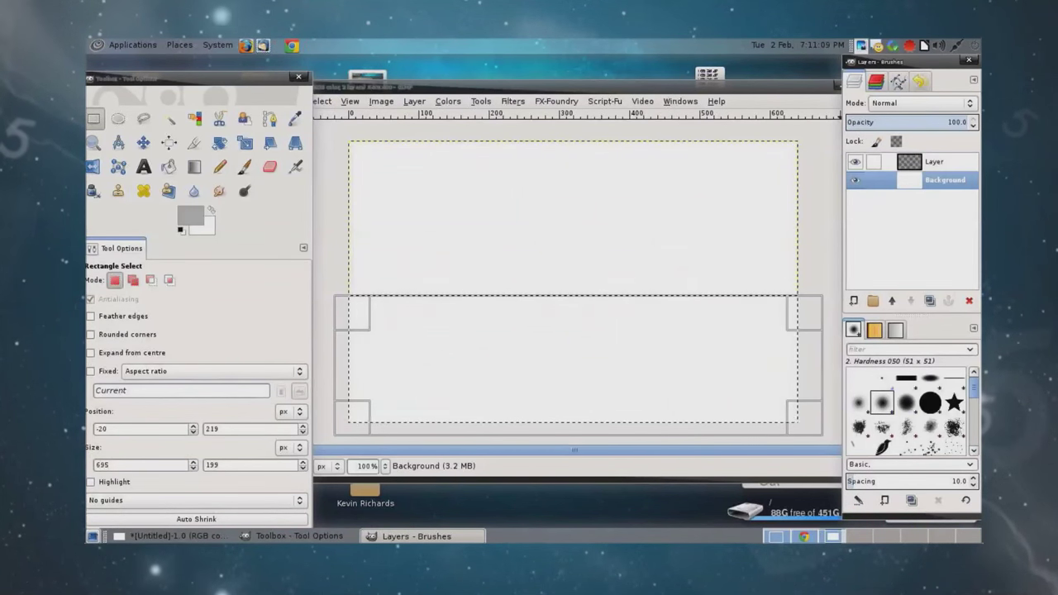
click(934, 161)
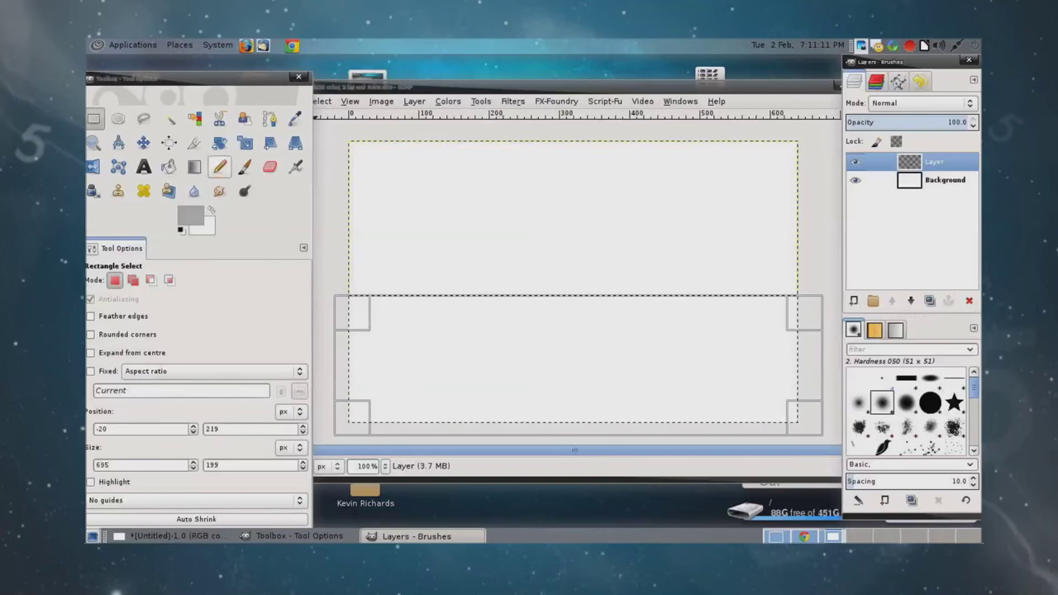
key(l)
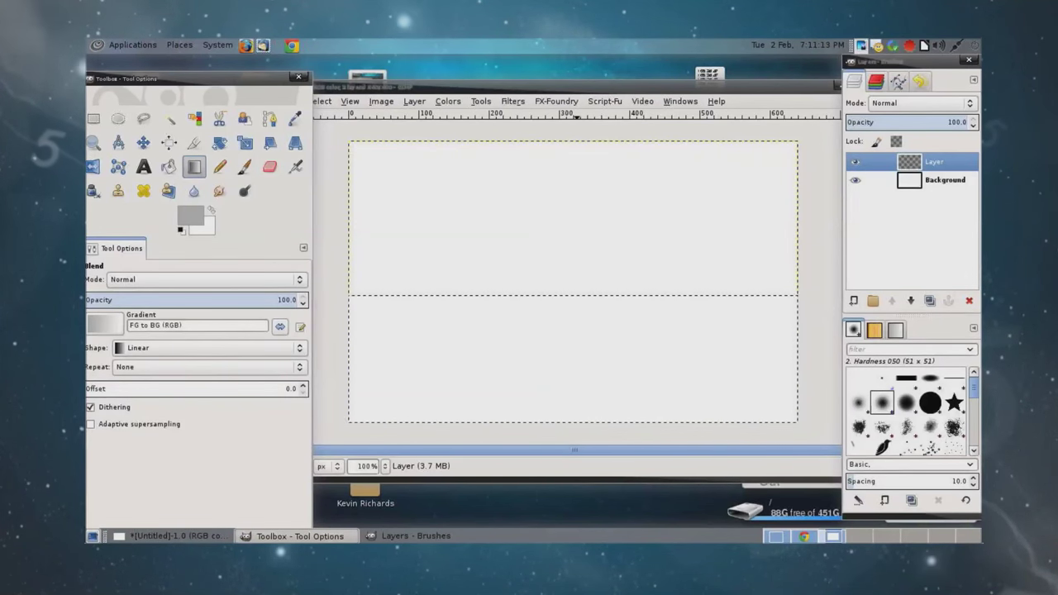
Fill the lower selection on Layer with a grey-to-white gradient fading downward from the horizon
drag(581, 295, 597, 347)
drag(477, 323, 708, 397)
drag(755, 352, 556, 344)
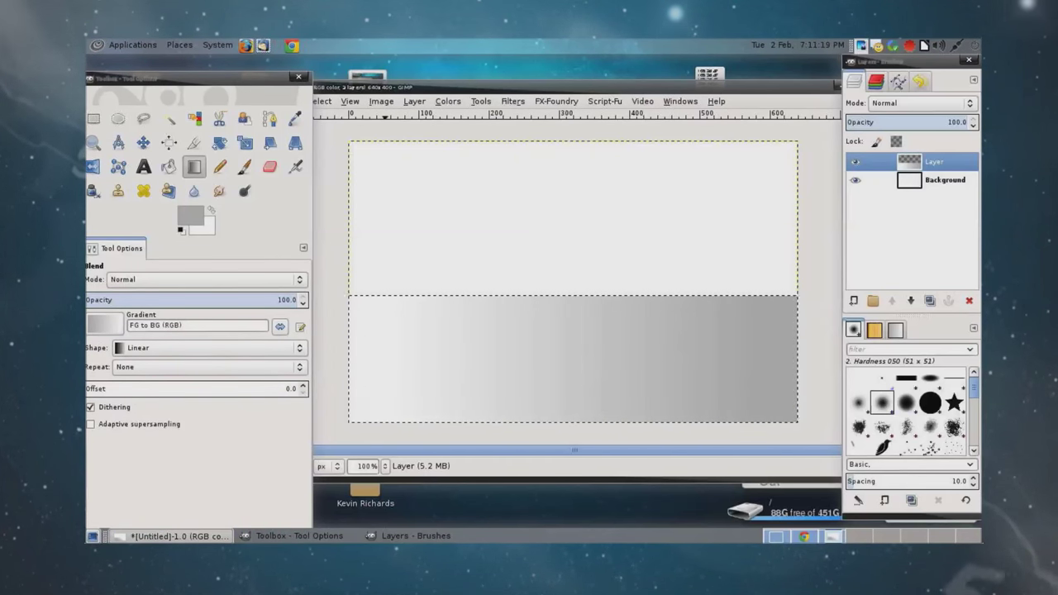
drag(385, 355, 573, 398)
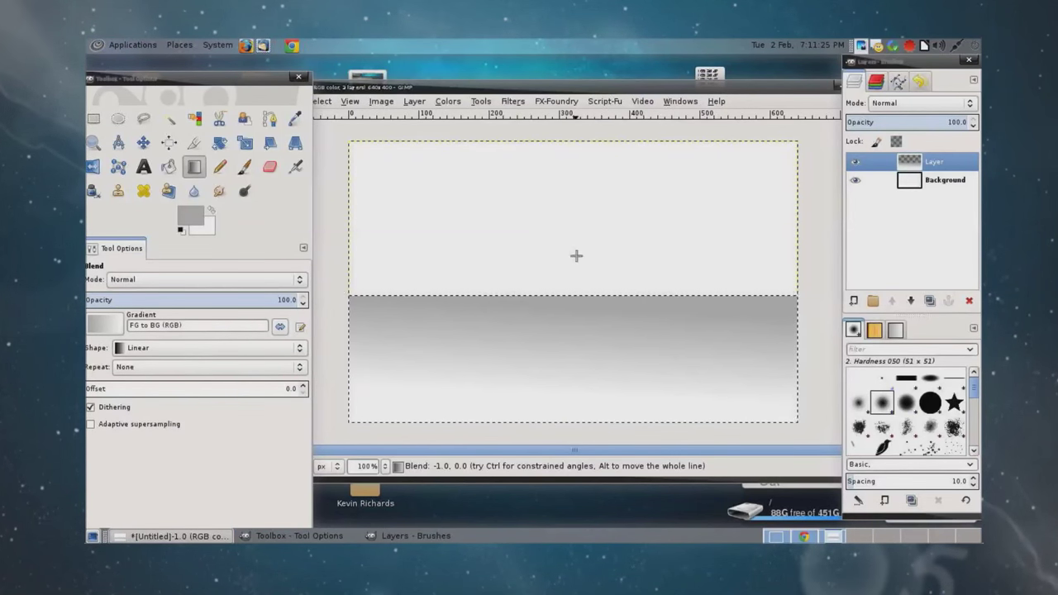
drag(575, 256, 597, 396)
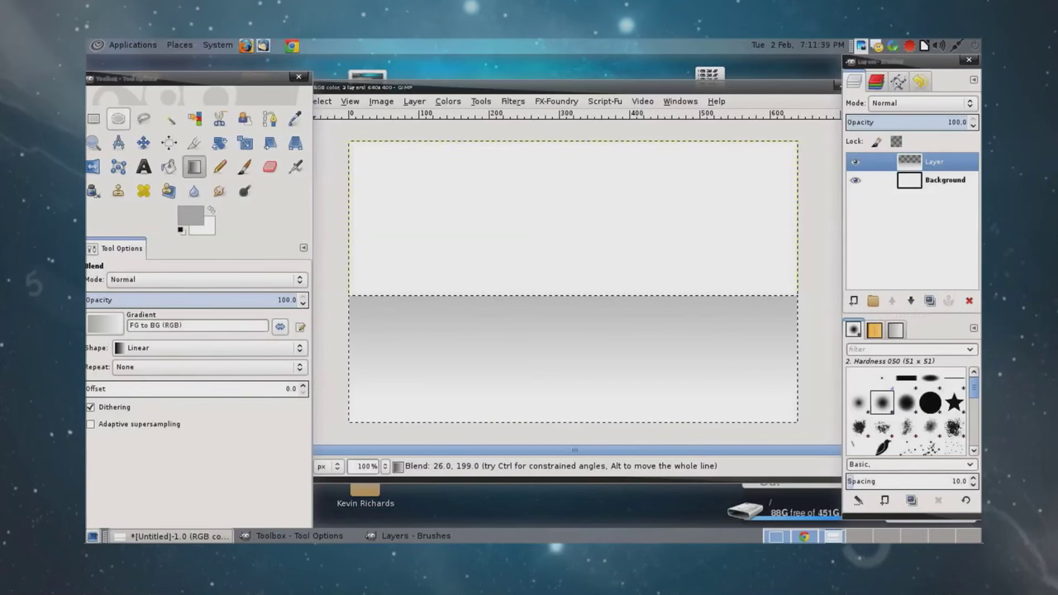
Clear the selection and toggle layer visibility to check the gradient layer alone
click(93, 119)
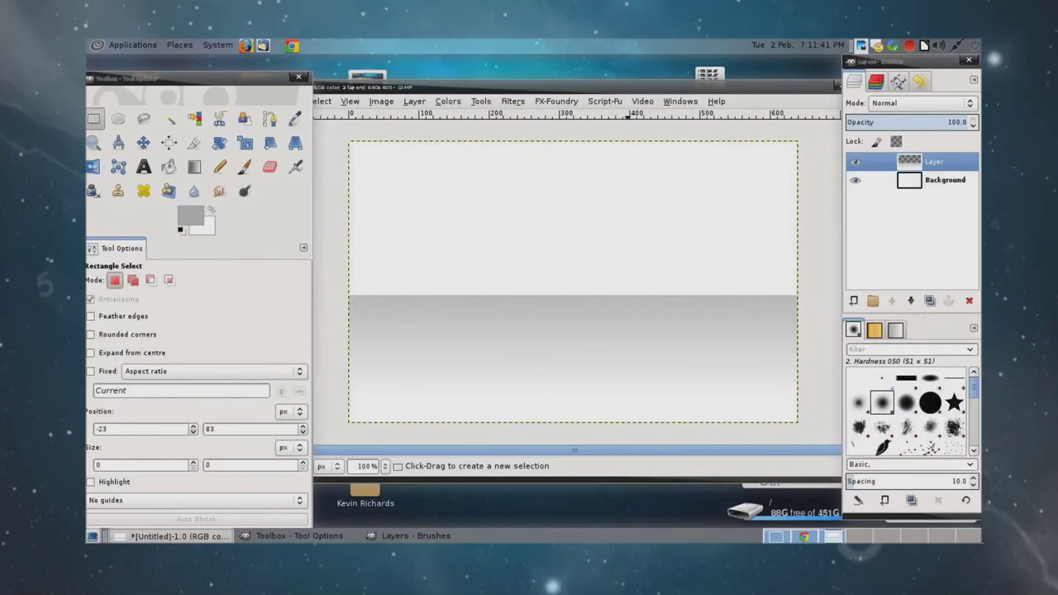
click(855, 179)
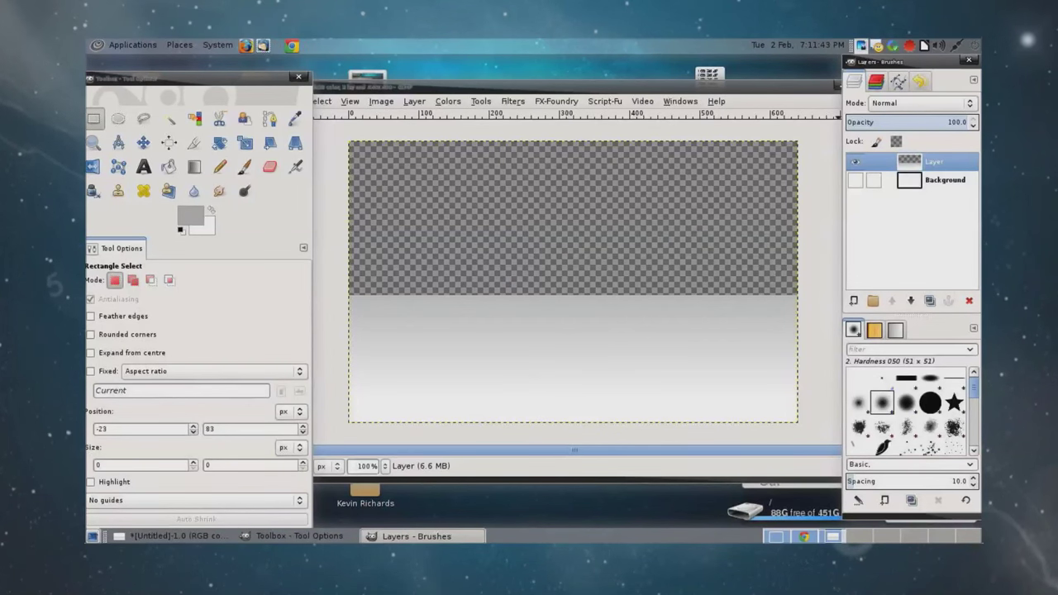
click(855, 180)
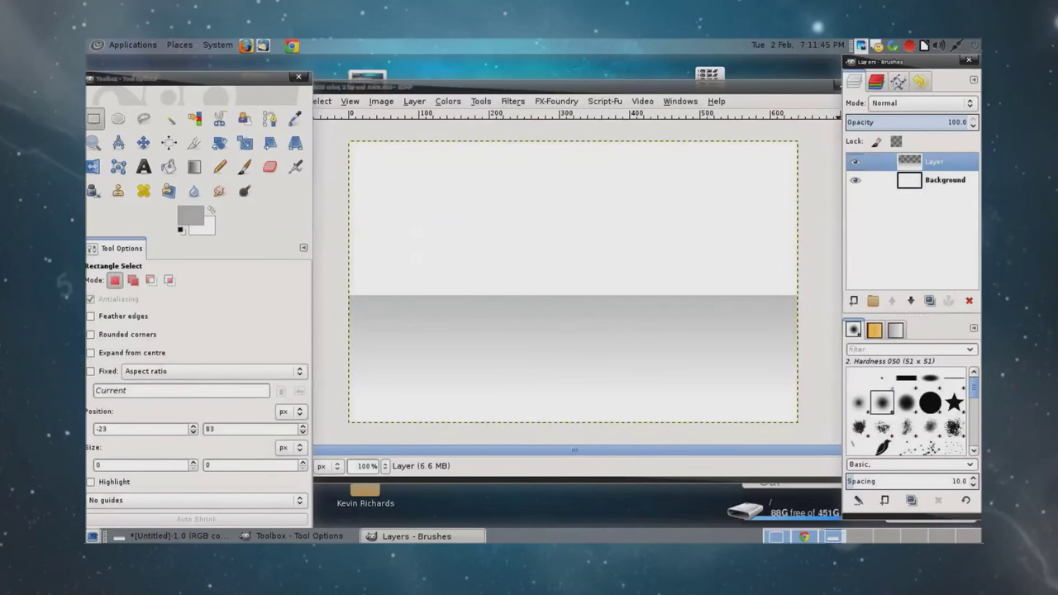
click(855, 162)
click(855, 161)
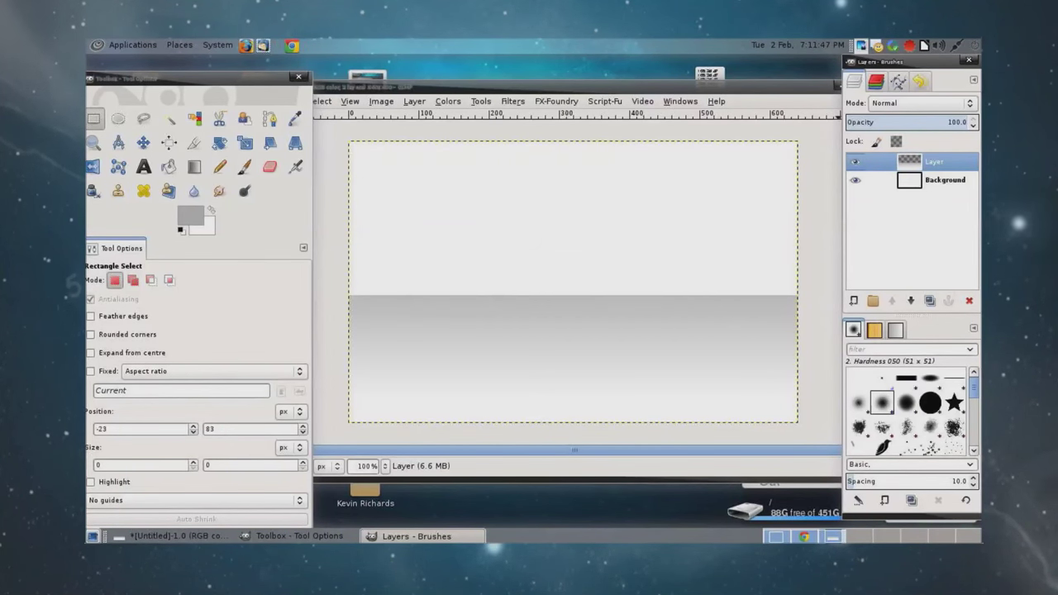
click(944, 179)
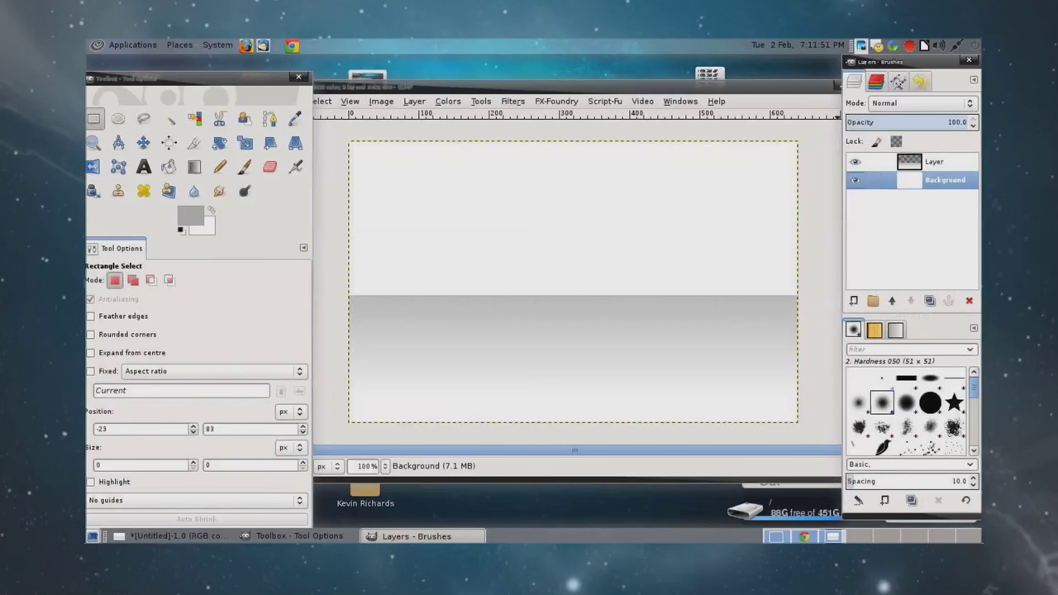
Draw a vertical grey gradient on Background from the canvas top down to the horizon
click(194, 166)
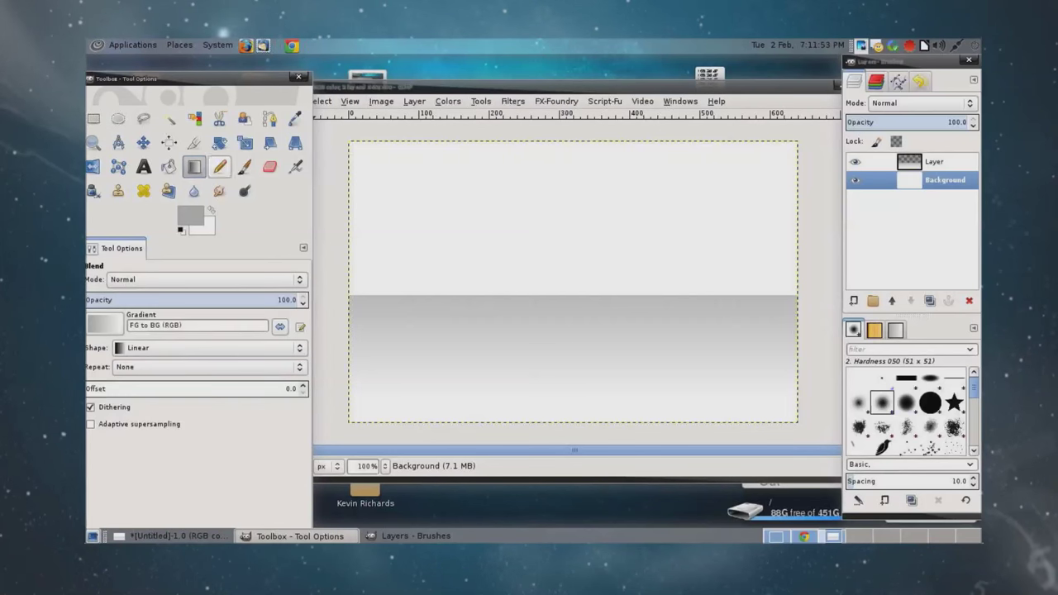
drag(514, 149, 521, 397)
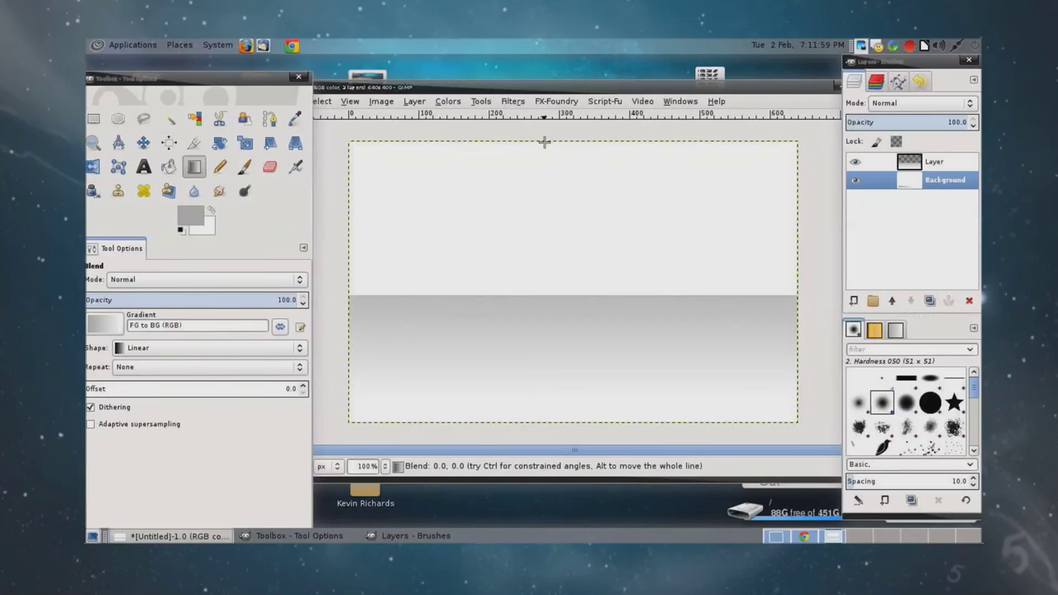
drag(544, 141, 544, 299)
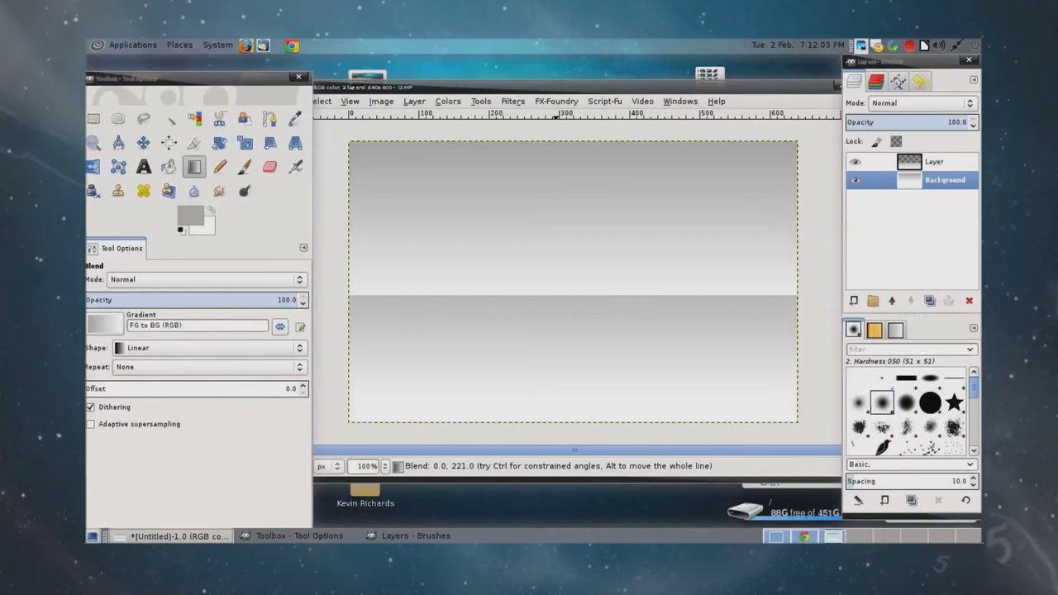
drag(561, 149, 555, 323)
drag(566, 146, 561, 299)
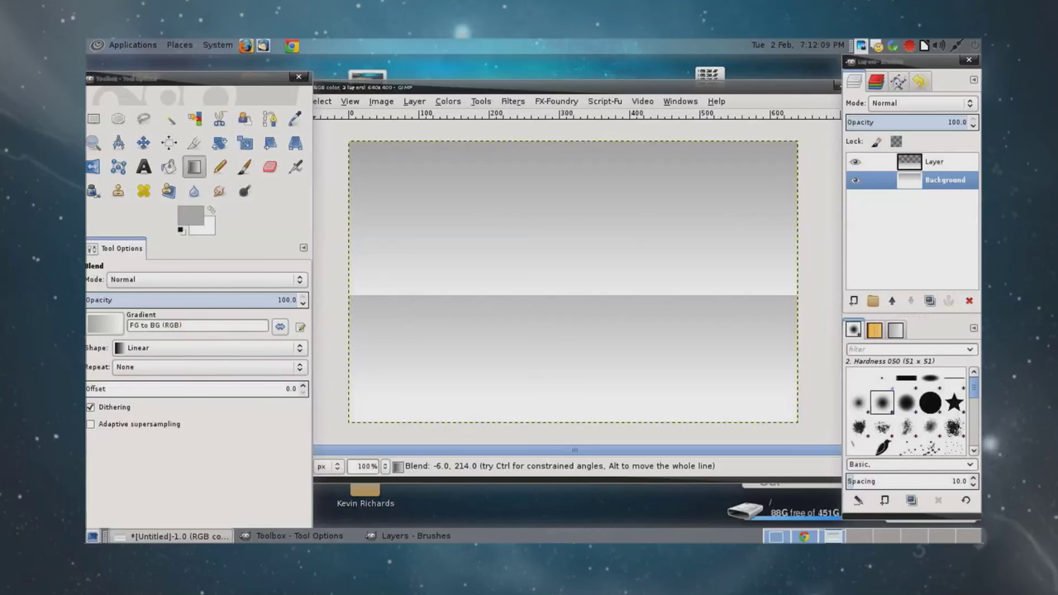
Try a pale blue b2c4d9 foreground and fill Background with a sky gradient
click(190, 215)
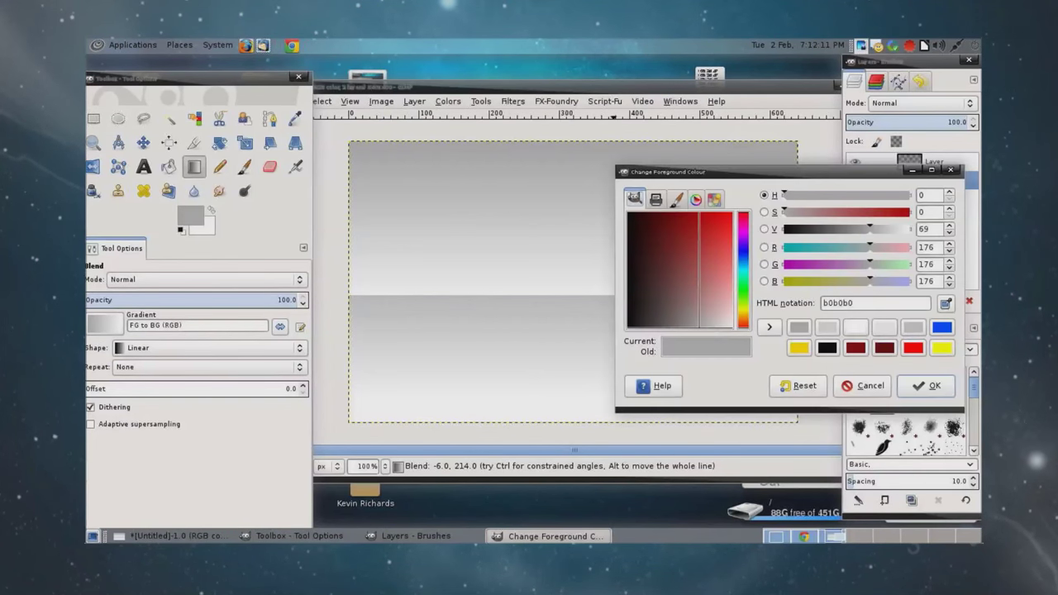
click(856, 195)
click(716, 307)
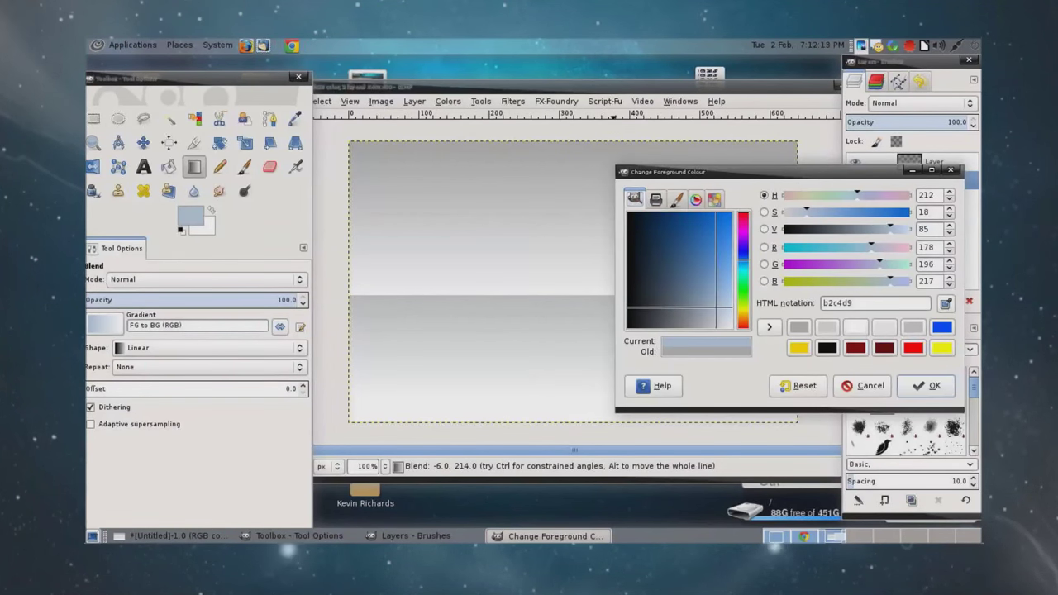
click(925, 385)
drag(622, 134, 629, 303)
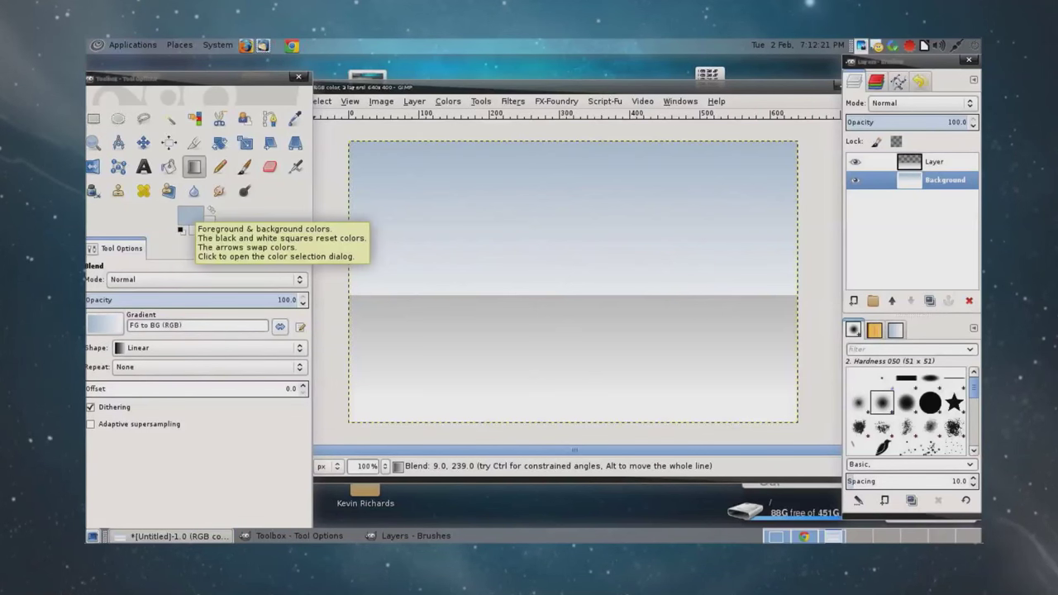
Reset the foreground to grey b0b0b0 and redraw the Background gradient in grey
click(190, 217)
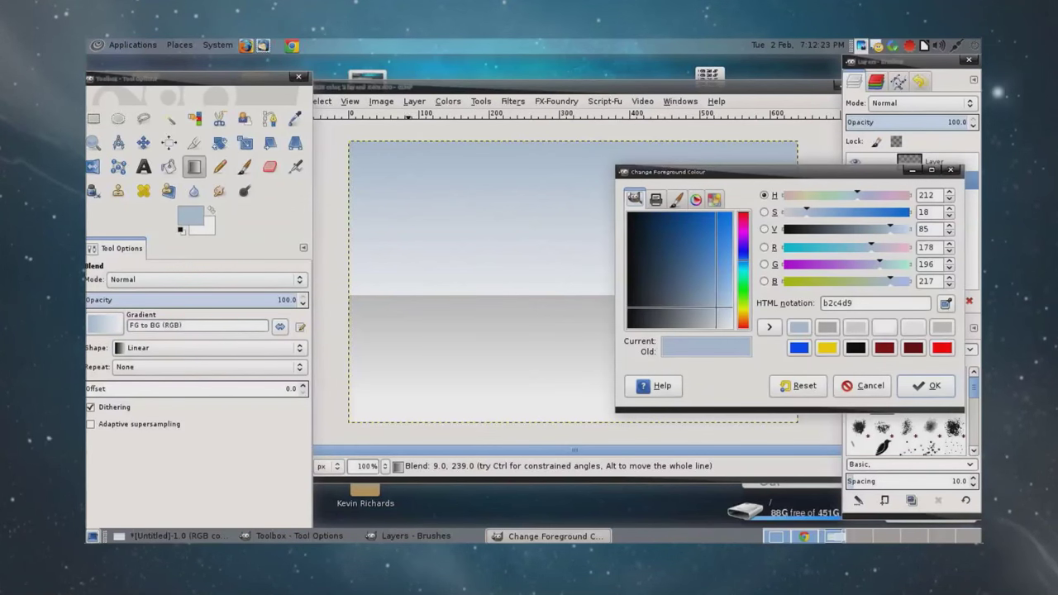
drag(716, 308, 711, 328)
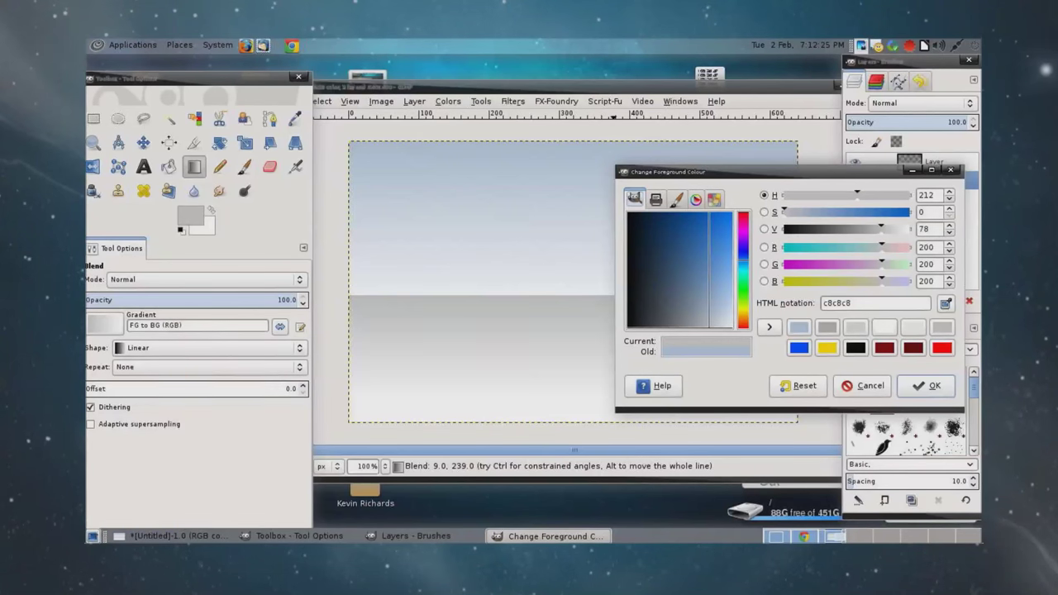
double_click(836, 302)
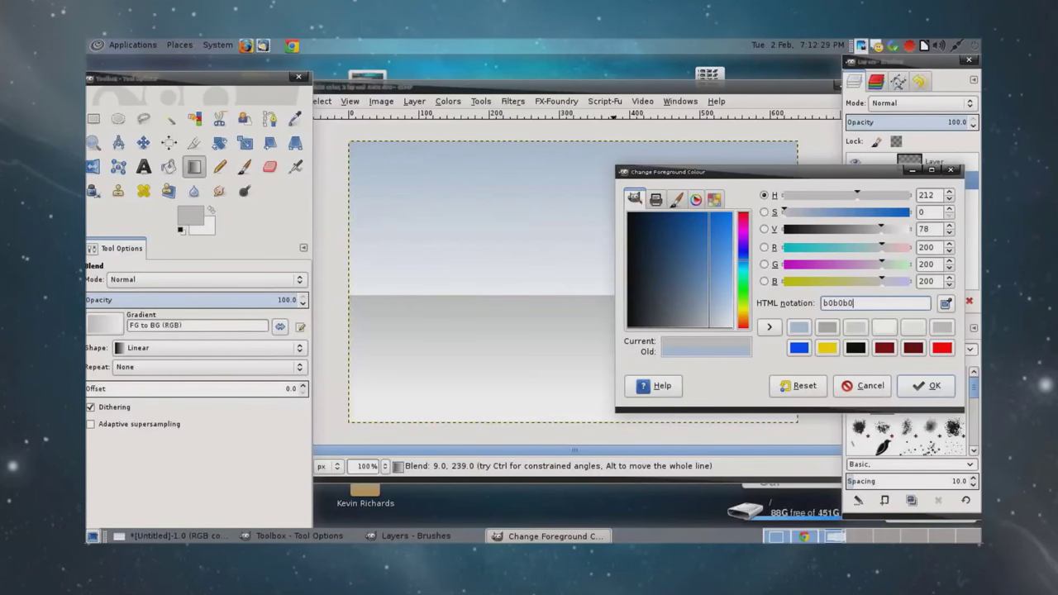
key(Return)
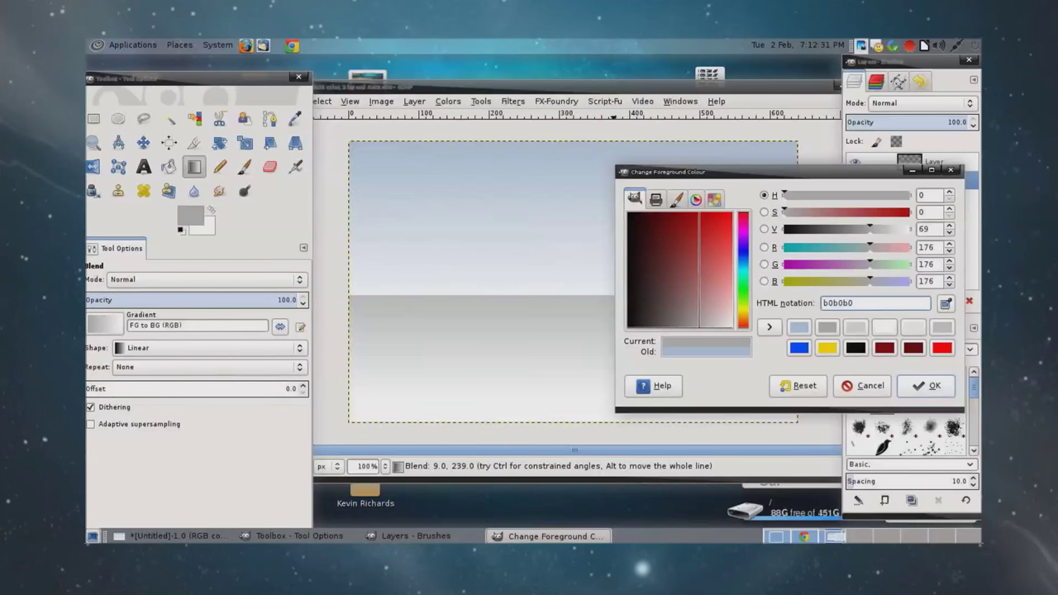
key(Return)
drag(604, 142, 608, 305)
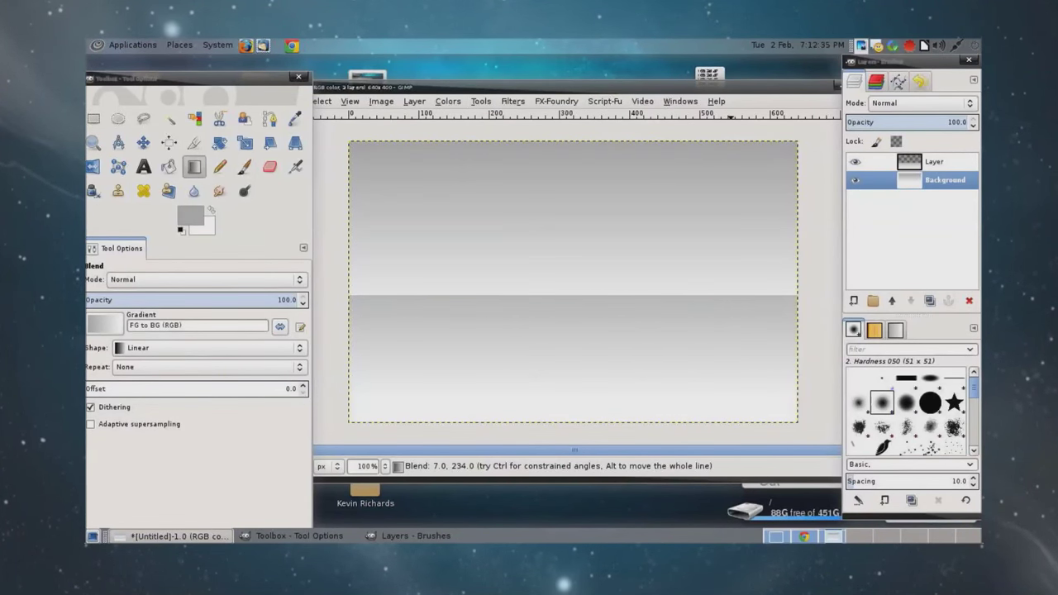
Make Layer active and open Filters > Blur > Gaussian Blur with a 5.0 px radius
click(938, 161)
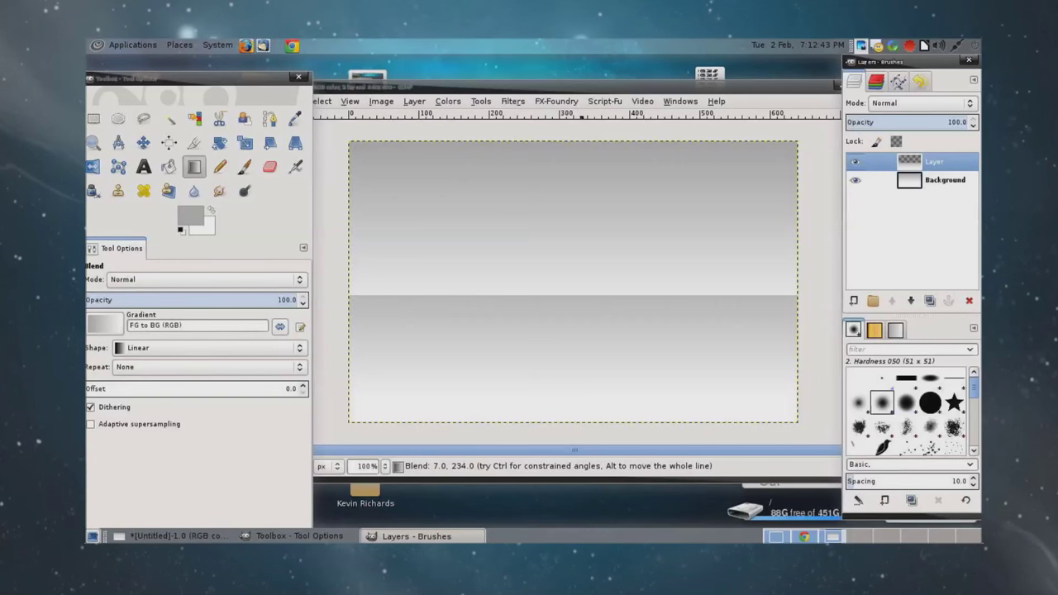
right_click(625, 275)
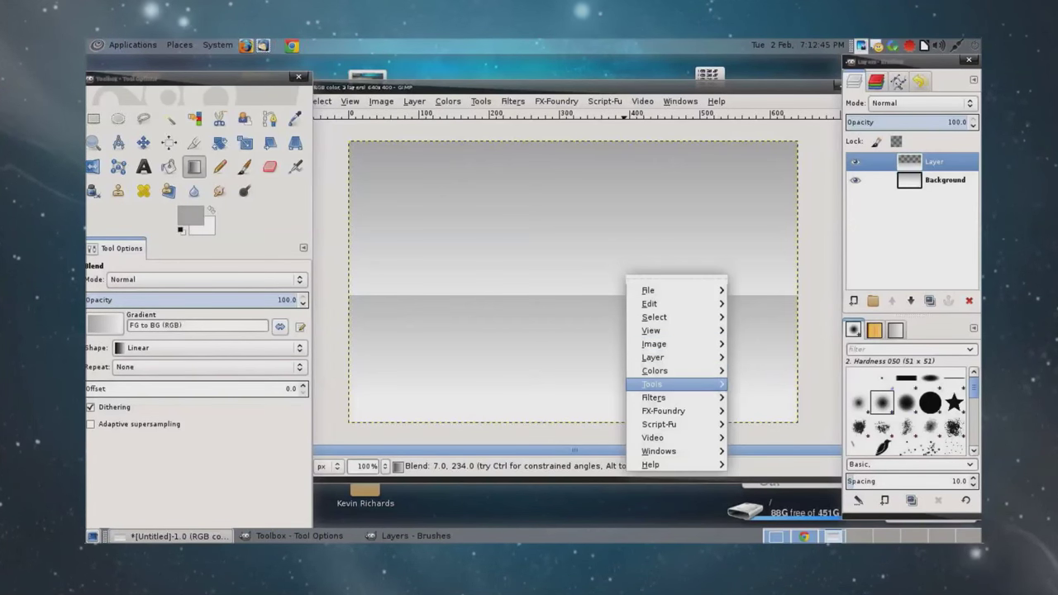
mouse_move(653, 397)
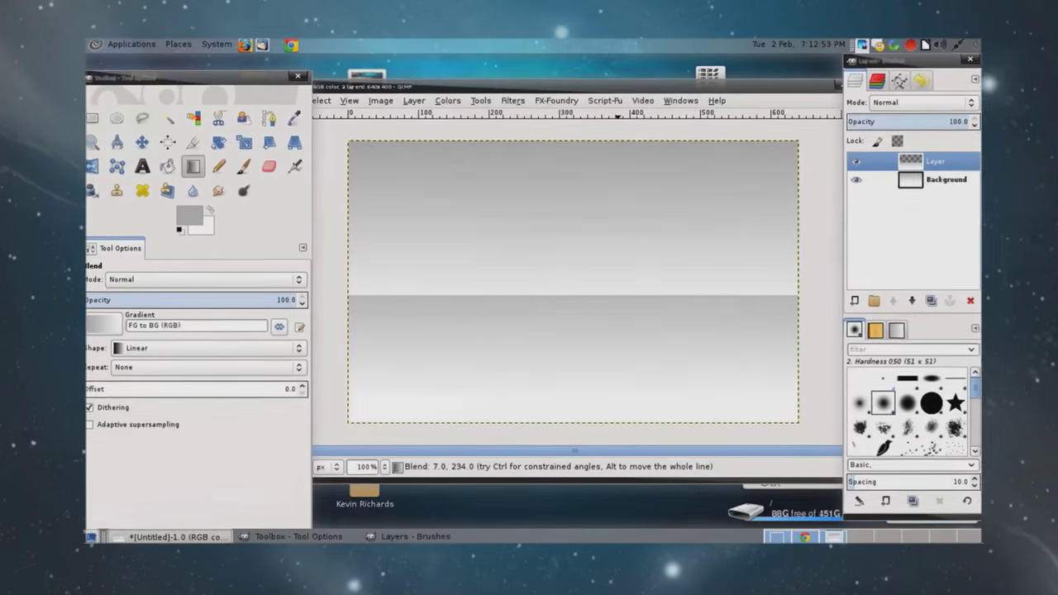
right_click(342, 322)
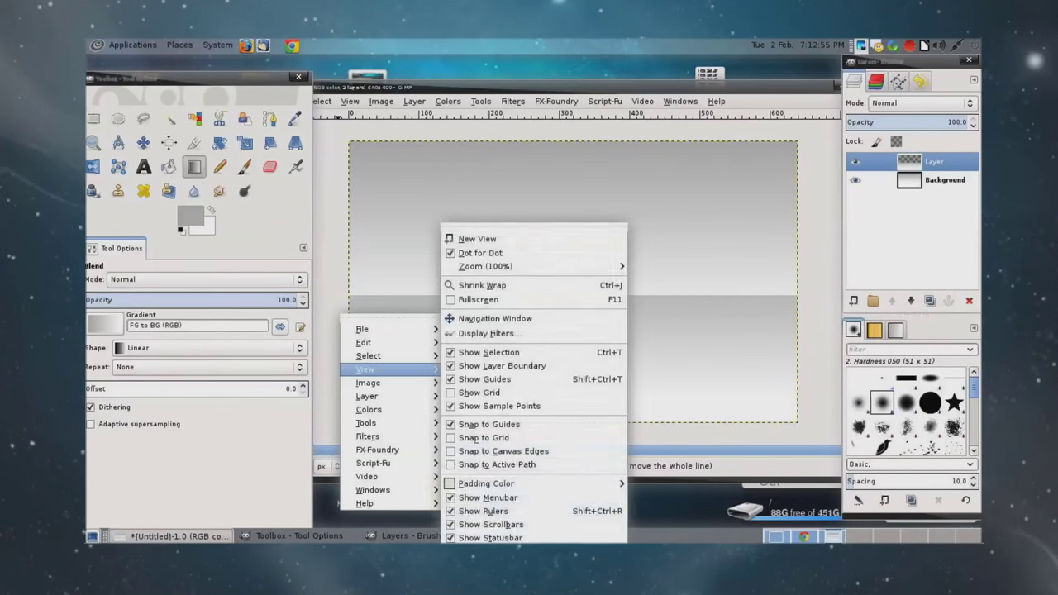
mouse_move(380, 355)
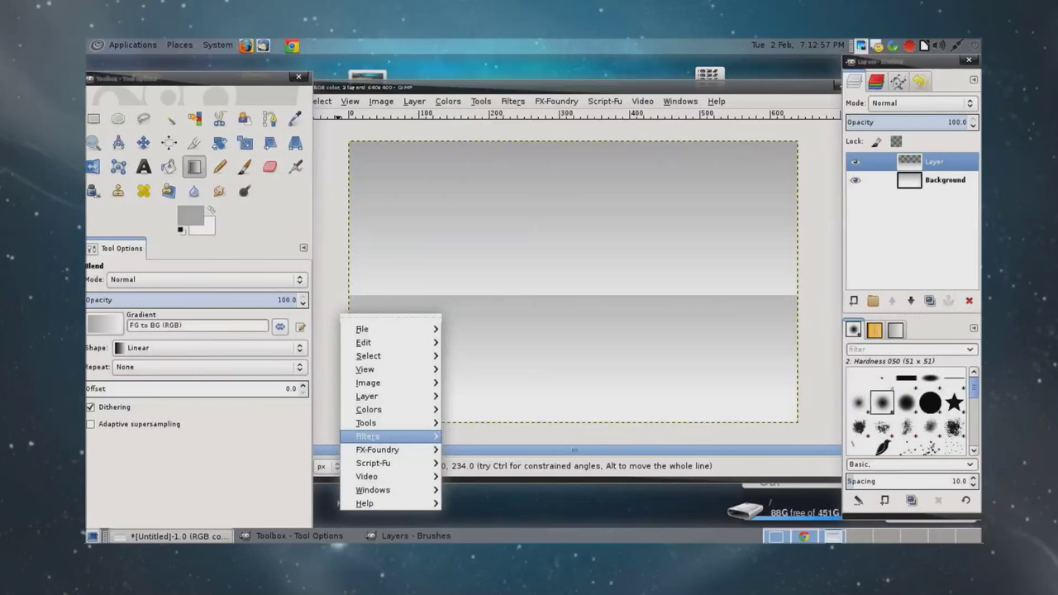
mouse_move(367, 435)
mouse_move(496, 174)
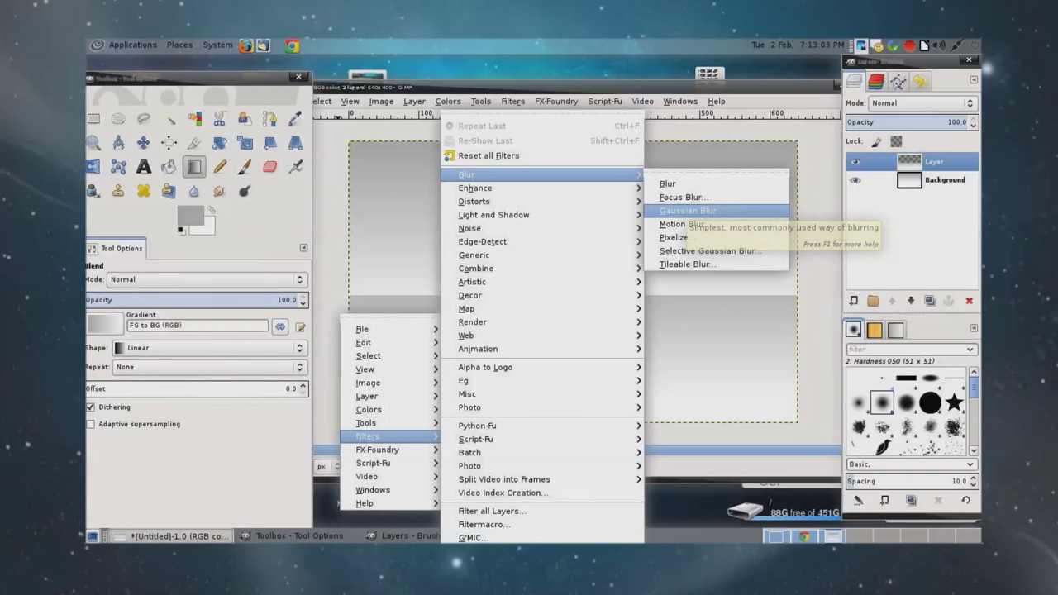
key(Return)
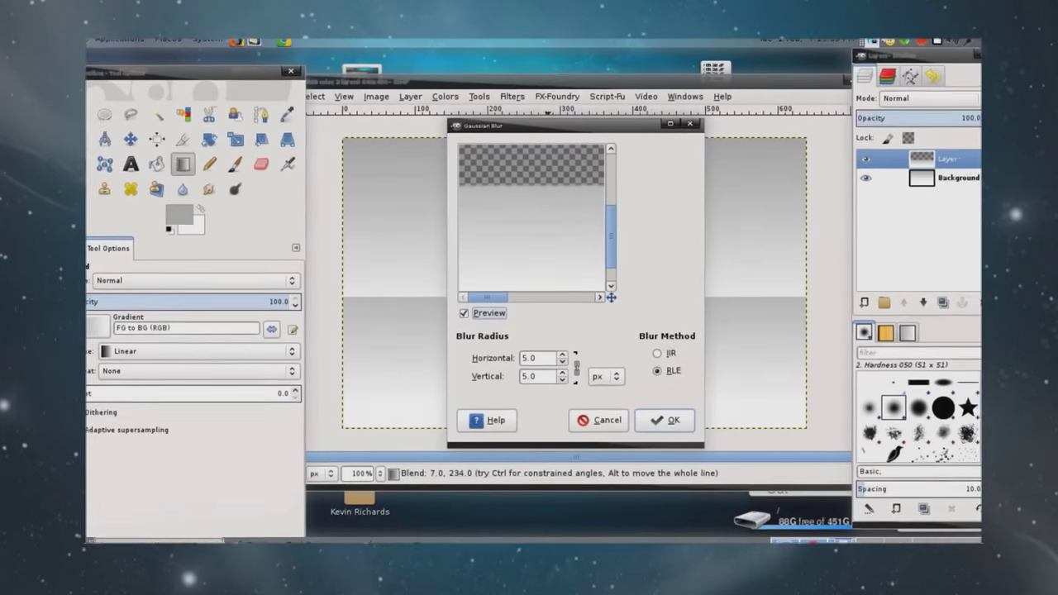
Apply an 8 px Gaussian blur, horizontal and vertical linked, to the upper layer
key(Tab)
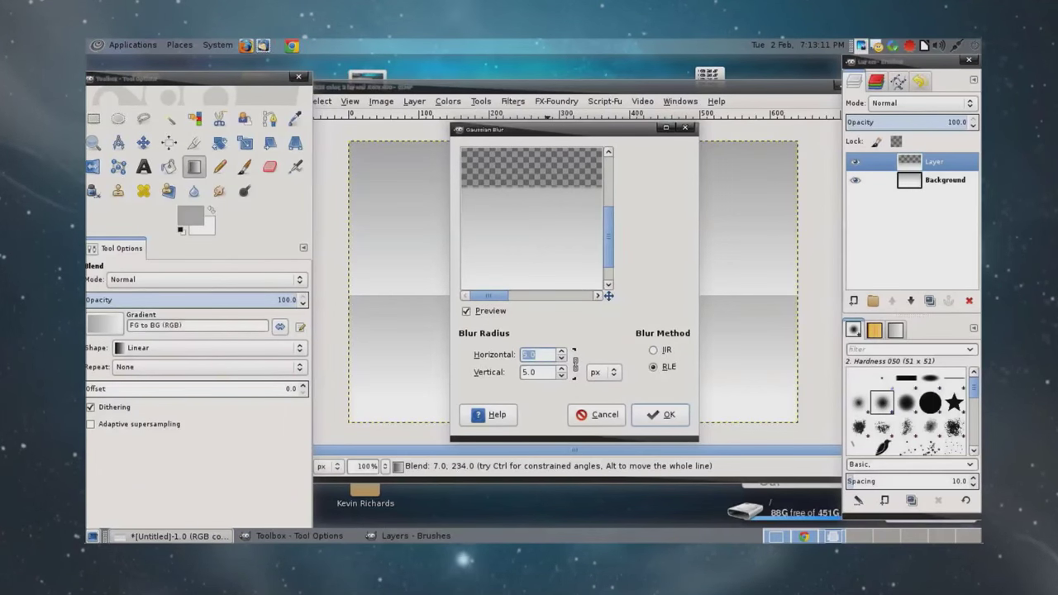
text(8)
key(Tab)
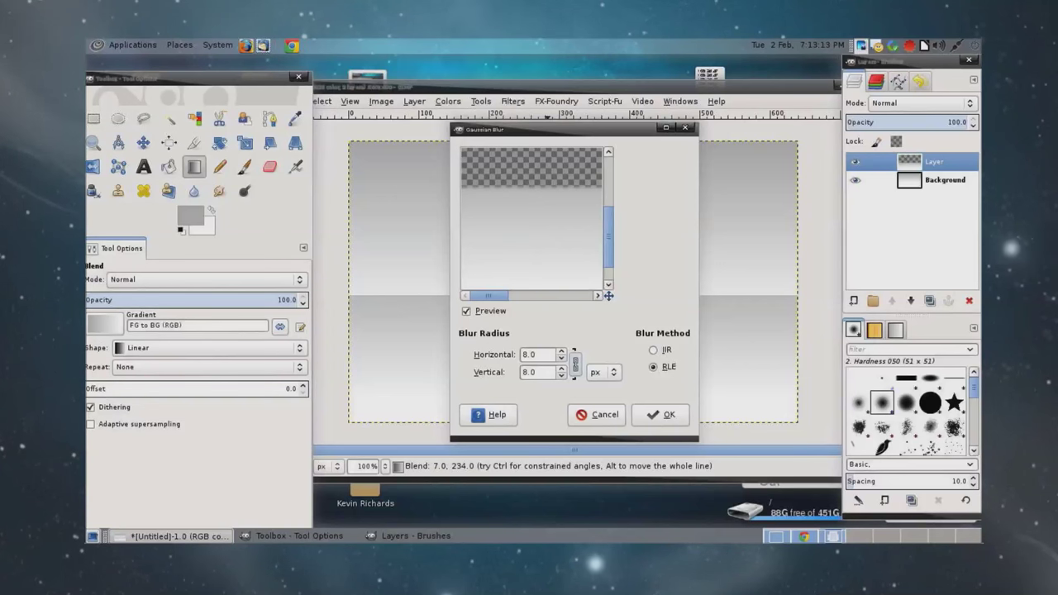
key(Return)
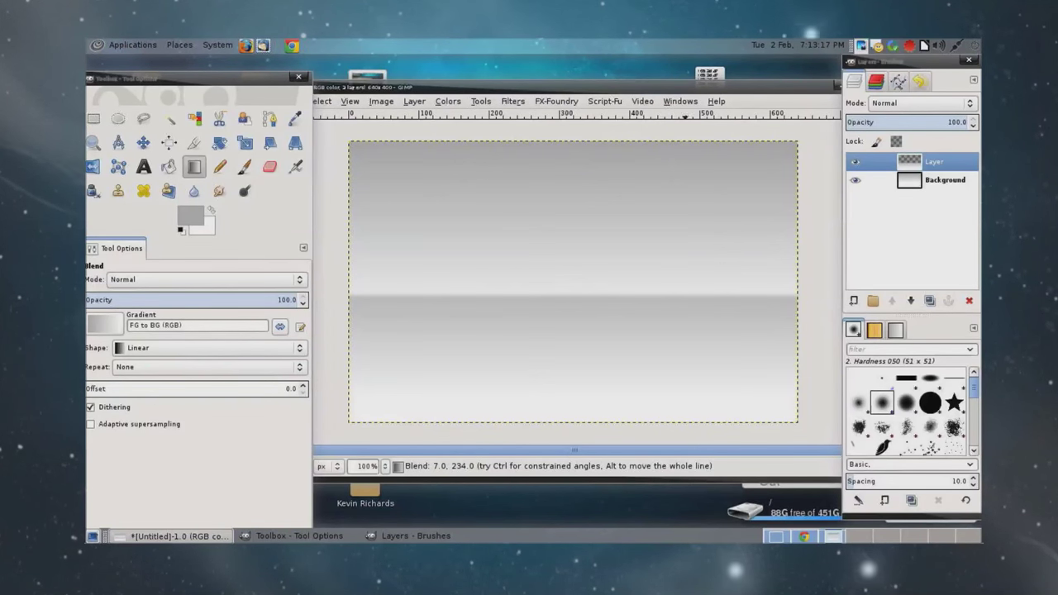
Set the upper layer's opacity slider to 73.0 in the Layers dock
click(926, 122)
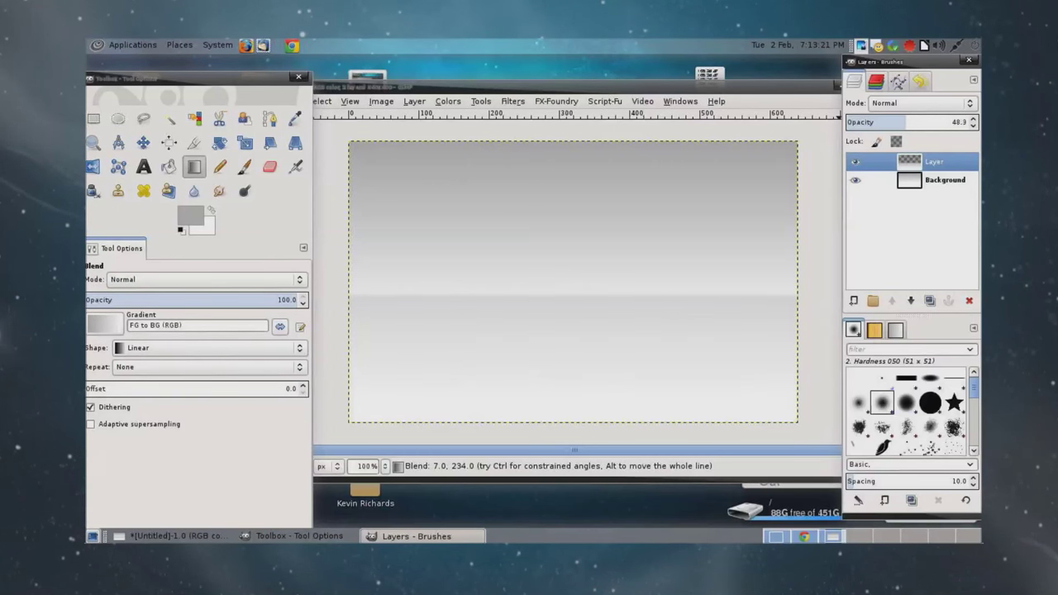
drag(927, 122, 942, 121)
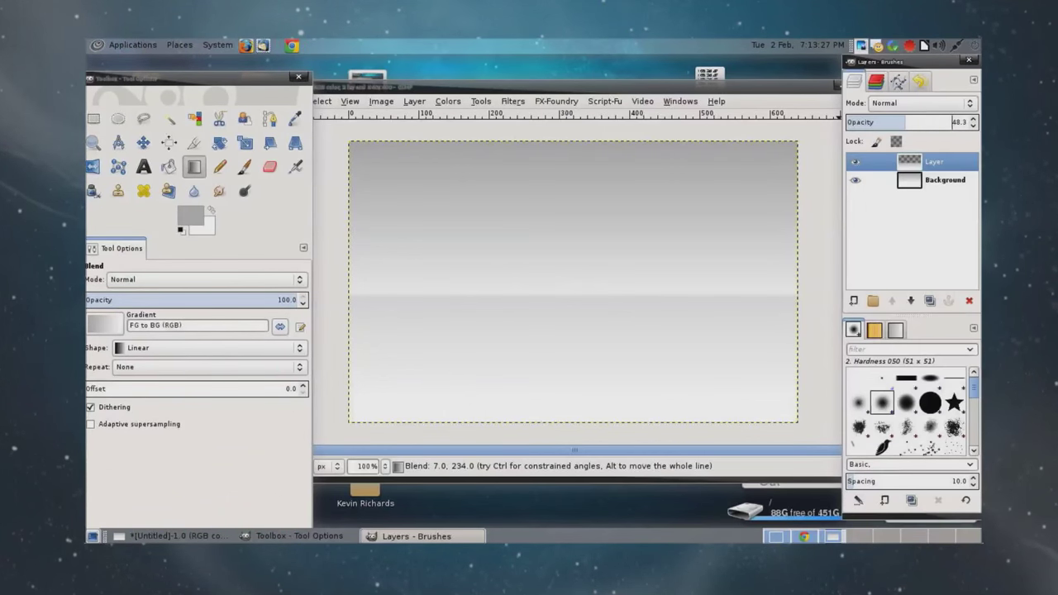
drag(890, 122, 949, 122)
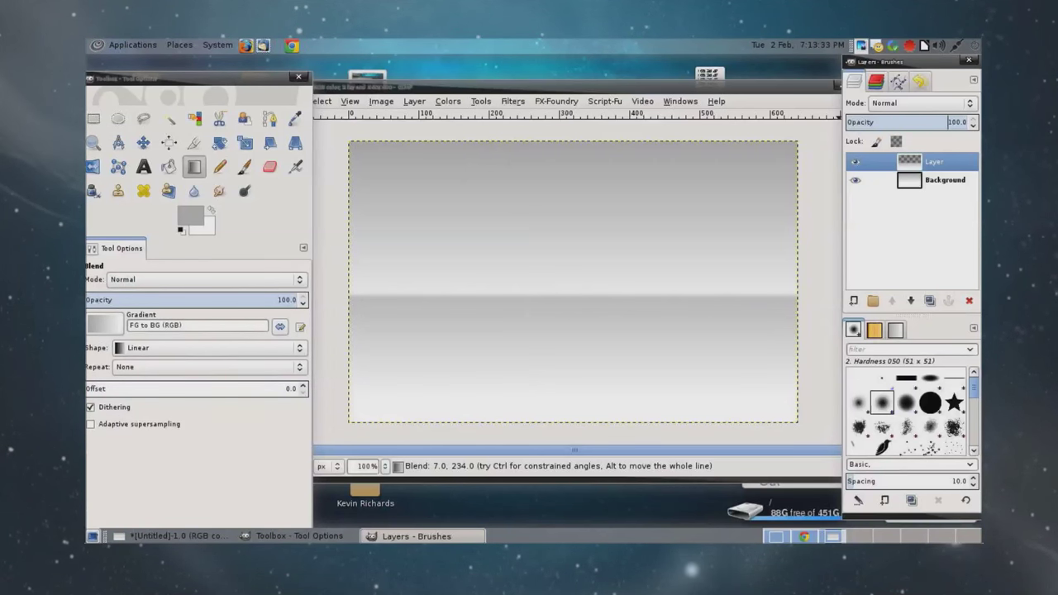
click(949, 121)
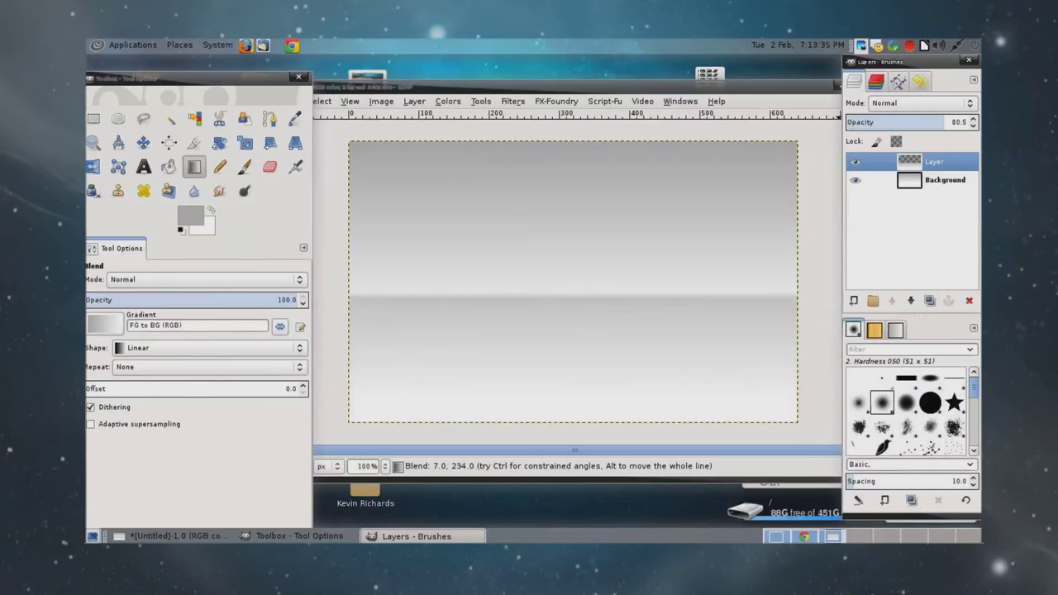
click(933, 122)
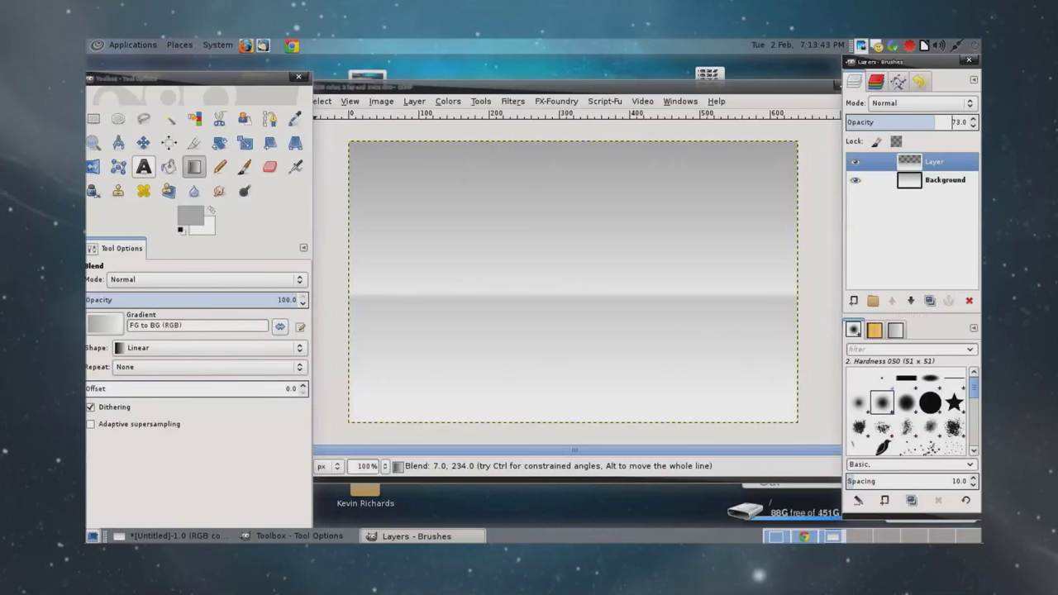
click(143, 166)
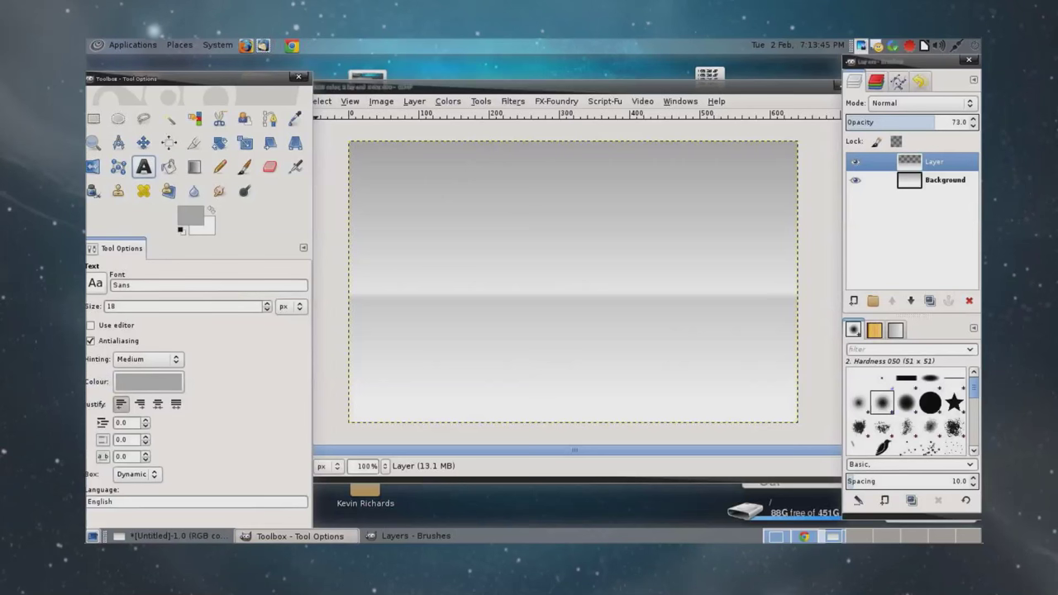
Draw a text box across the canvas and type 'GIMP'
drag(355, 187, 794, 394)
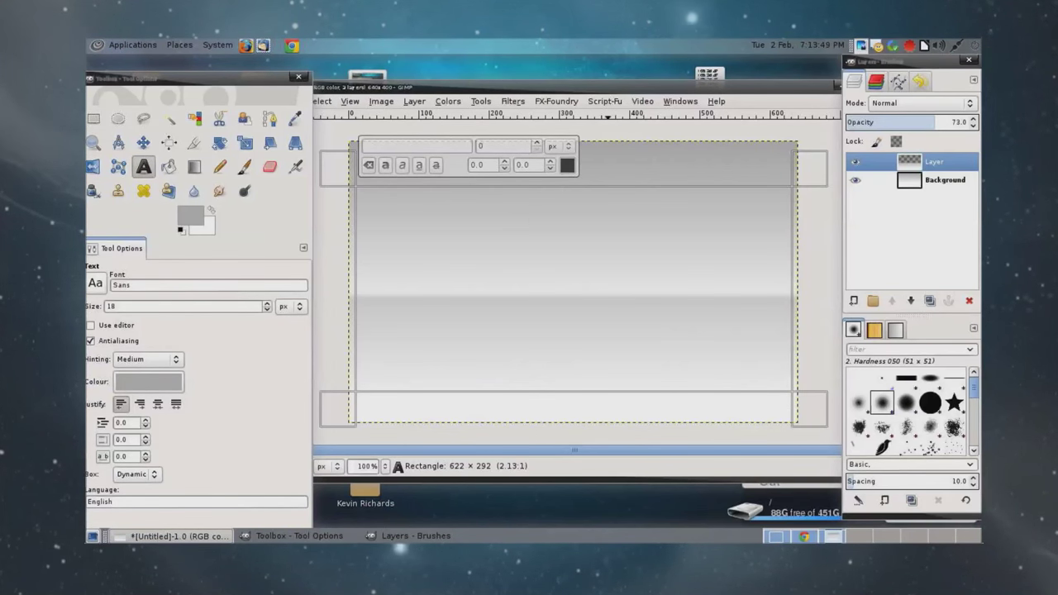
click(361, 190)
text(GIMP)
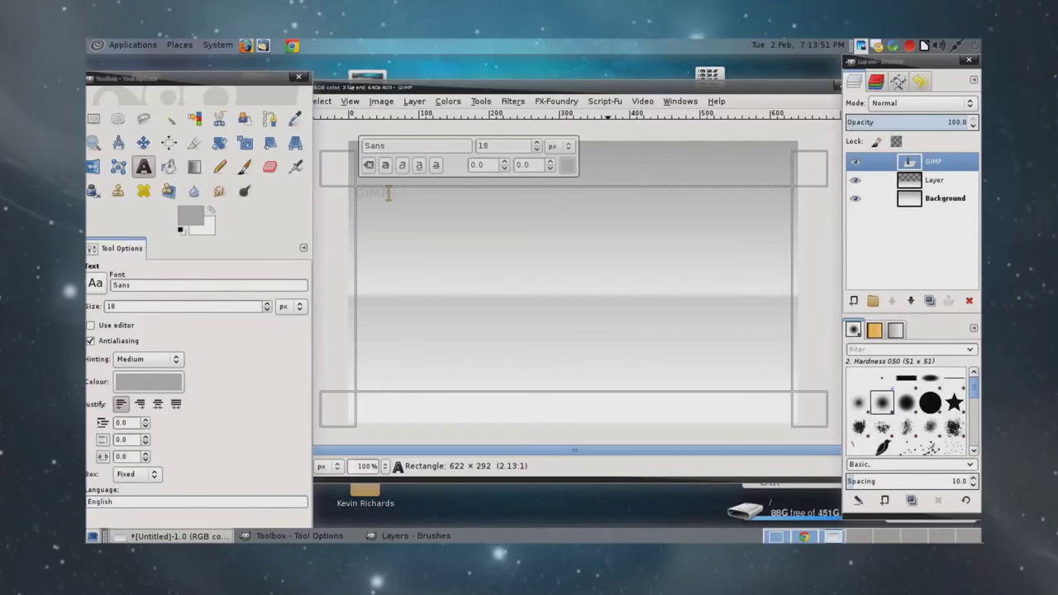
key(ctrl+a)
Make the GIMP text black and enlarge it to 214 px Sans
click(567, 166)
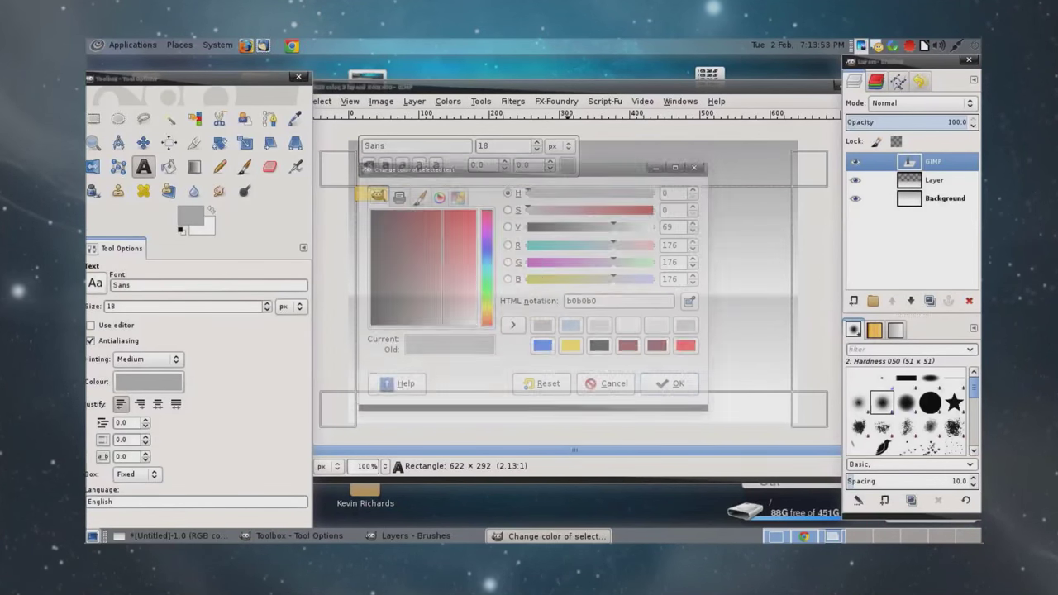
drag(612, 226, 527, 227)
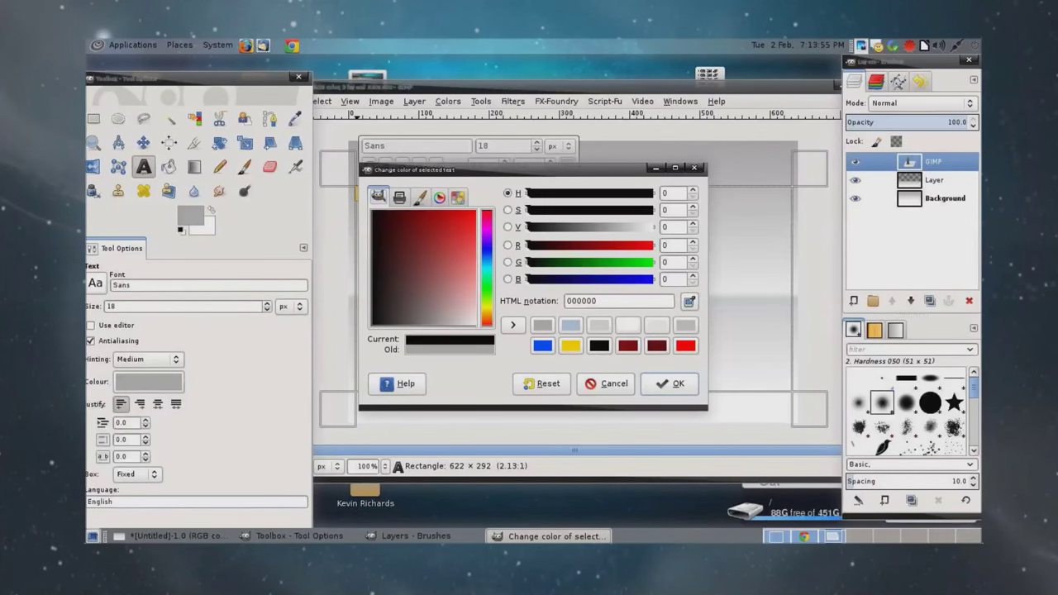
key(Return)
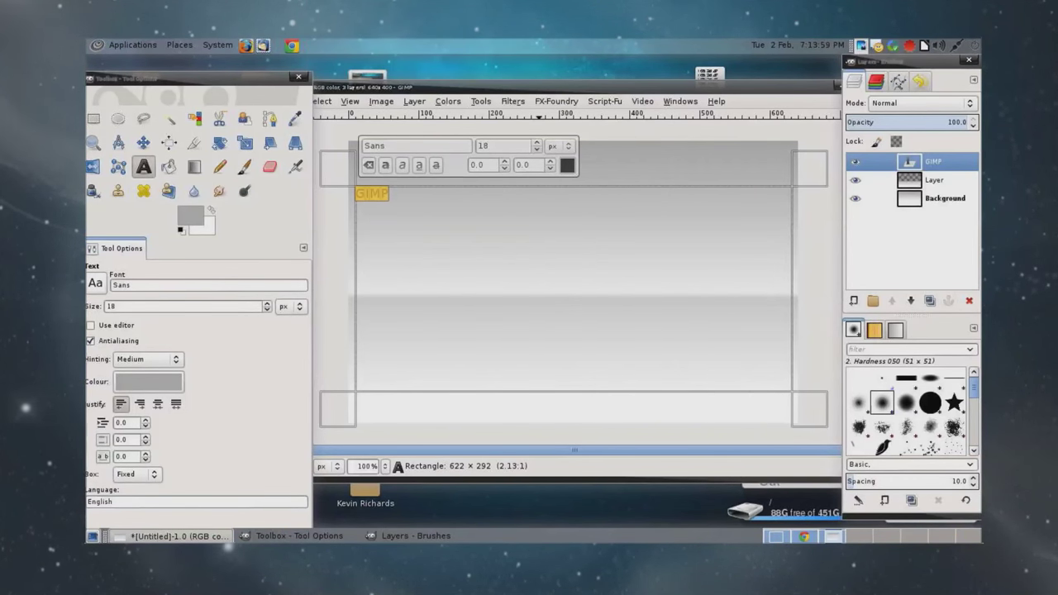
scroll(477, 145, up, 20)
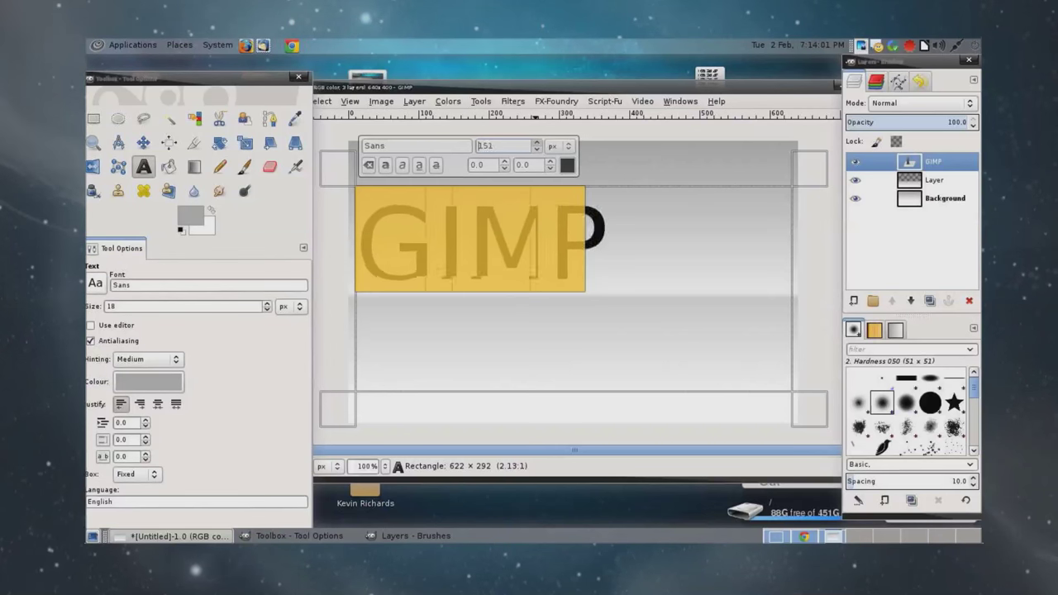
scroll(477, 146, up, 12)
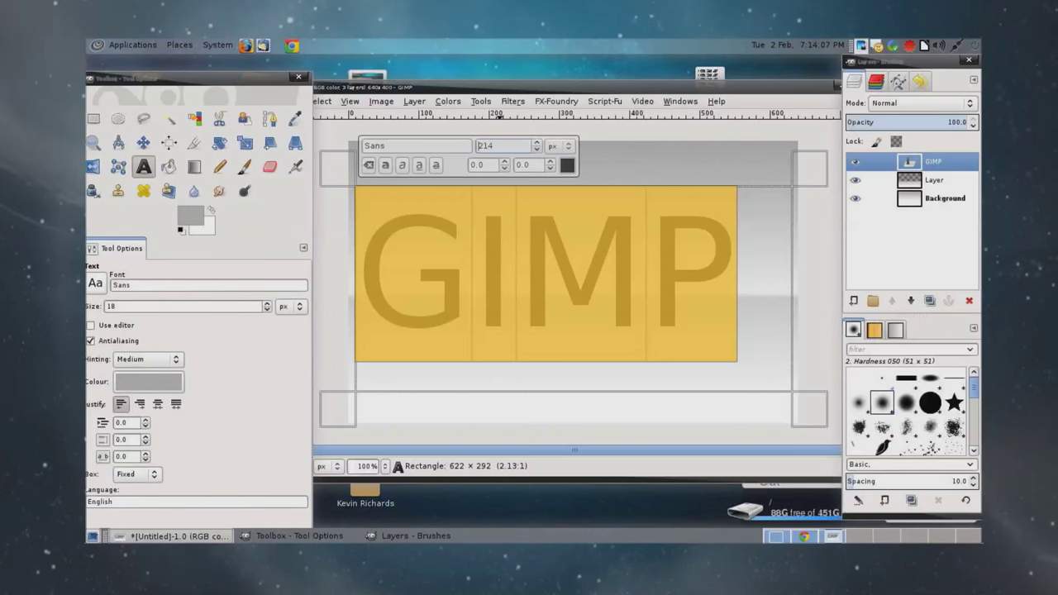
click(516, 273)
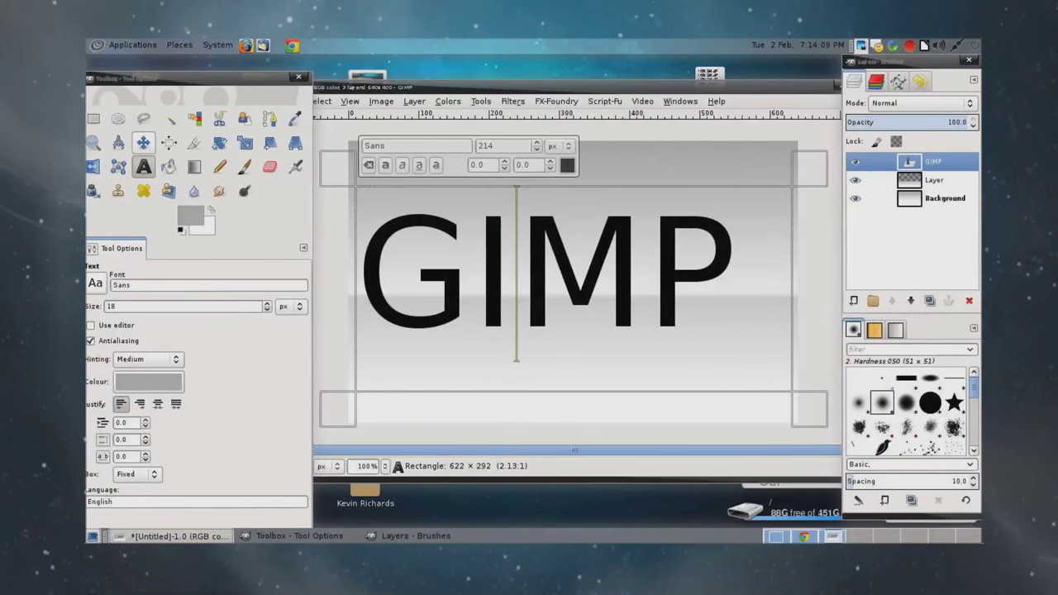
Move the GIMP text layer right and slightly up with the Move tool
click(143, 142)
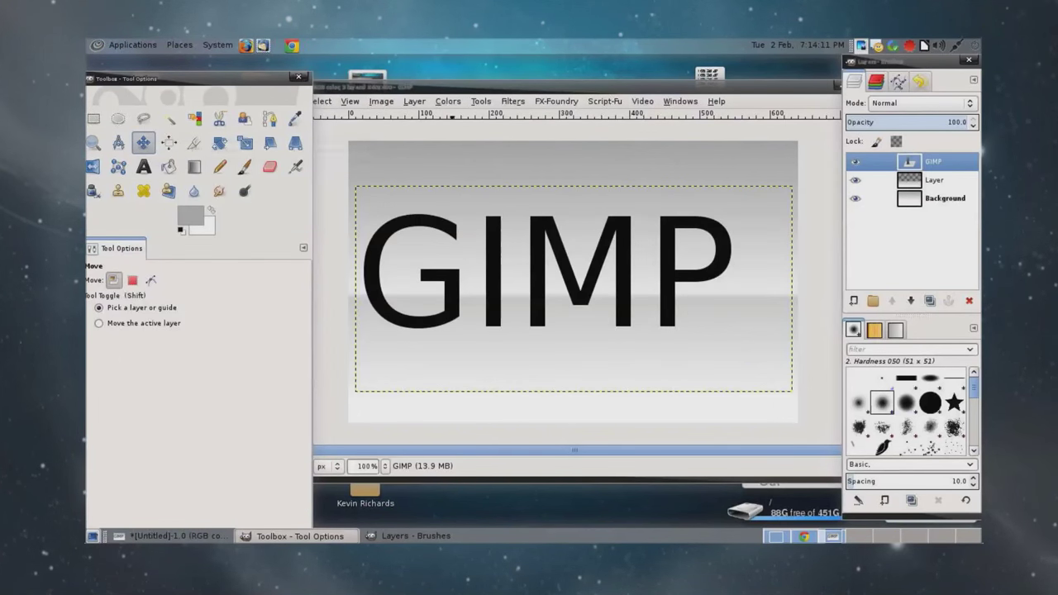
drag(568, 290, 609, 283)
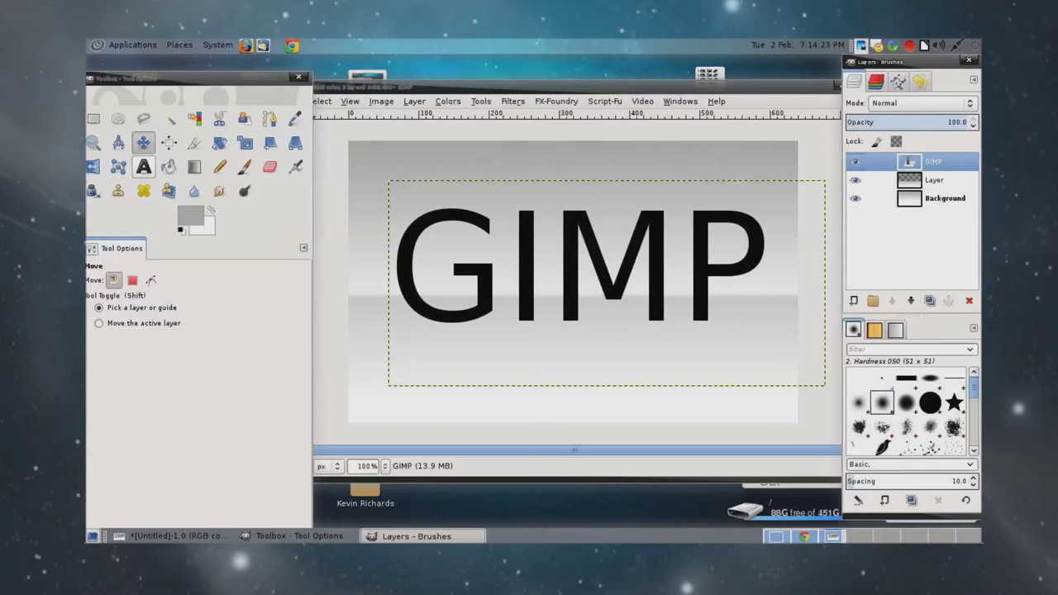
Recolour all the GIMP text to white (ffffff)
click(143, 166)
click(503, 264)
key(ctrl+a)
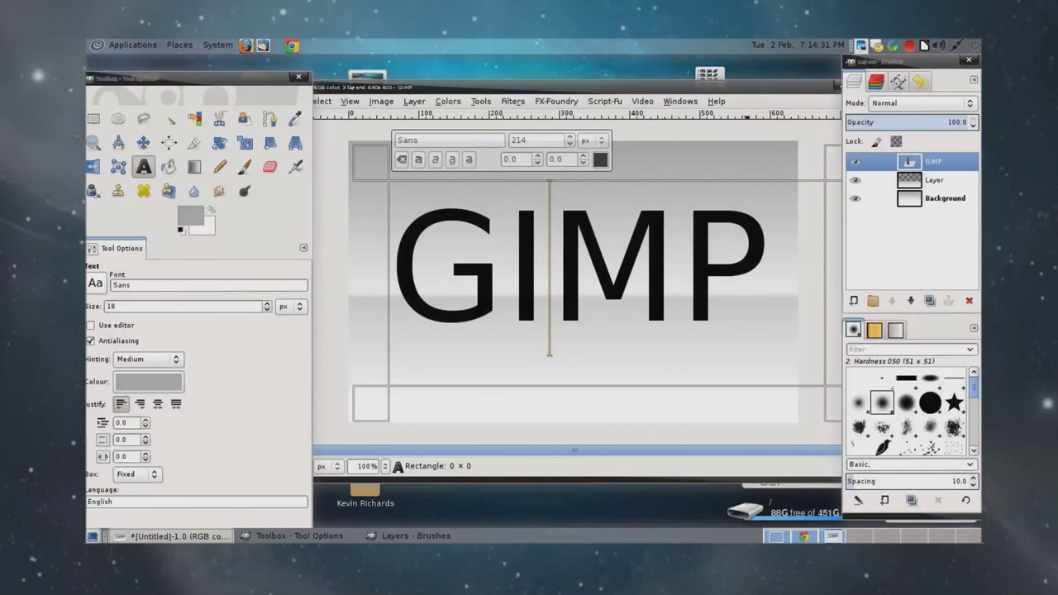
click(600, 159)
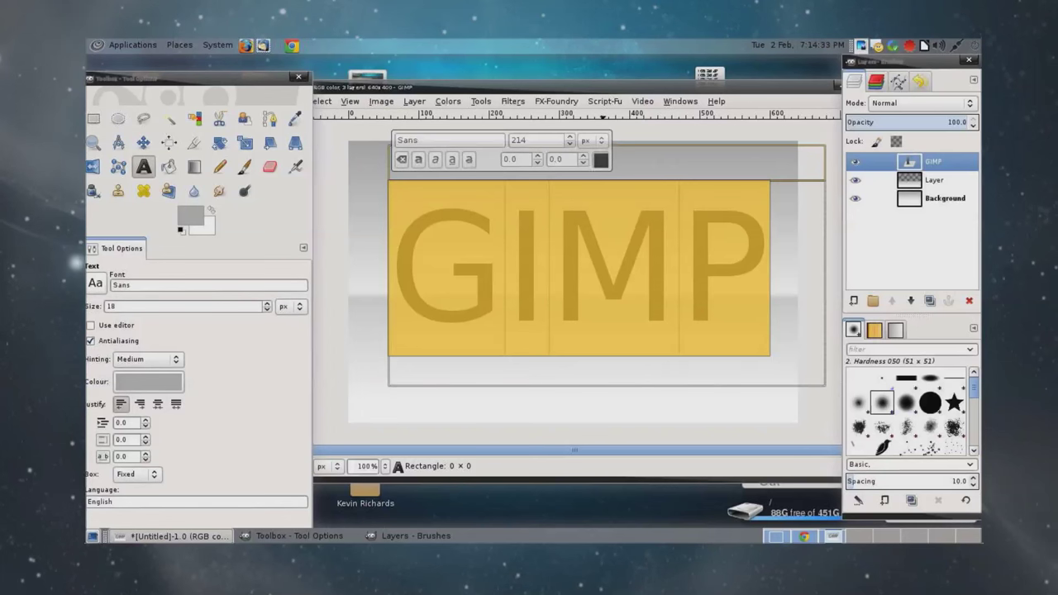
text(ffffff)
key(Return)
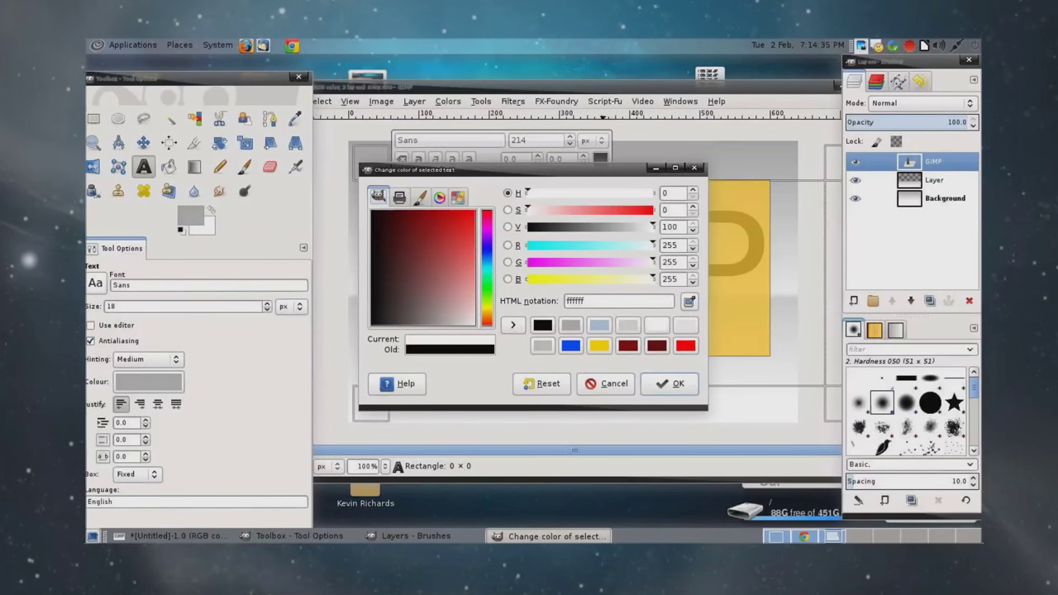
key(Return)
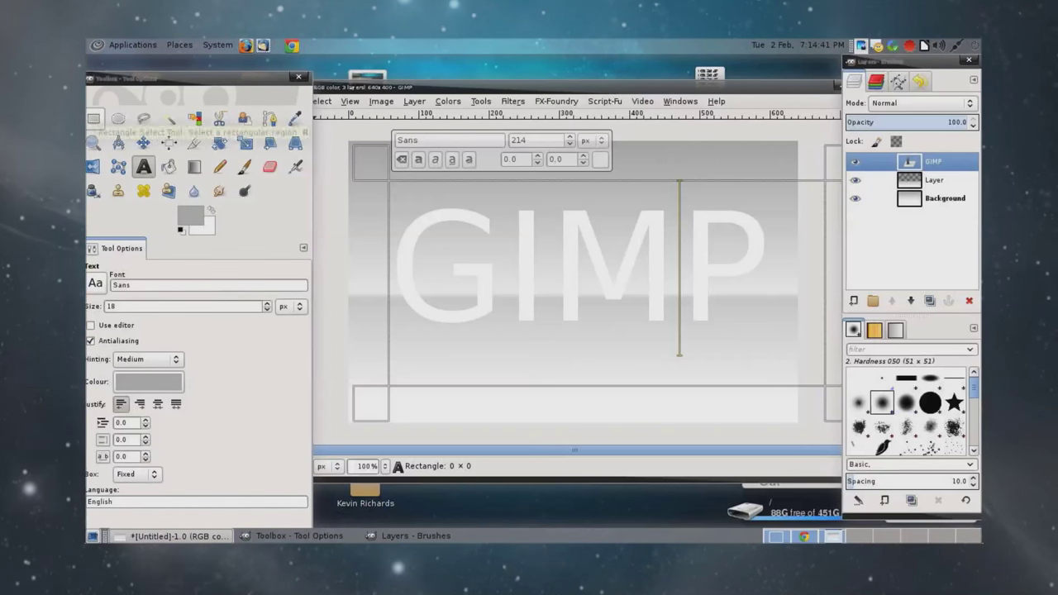
click(94, 120)
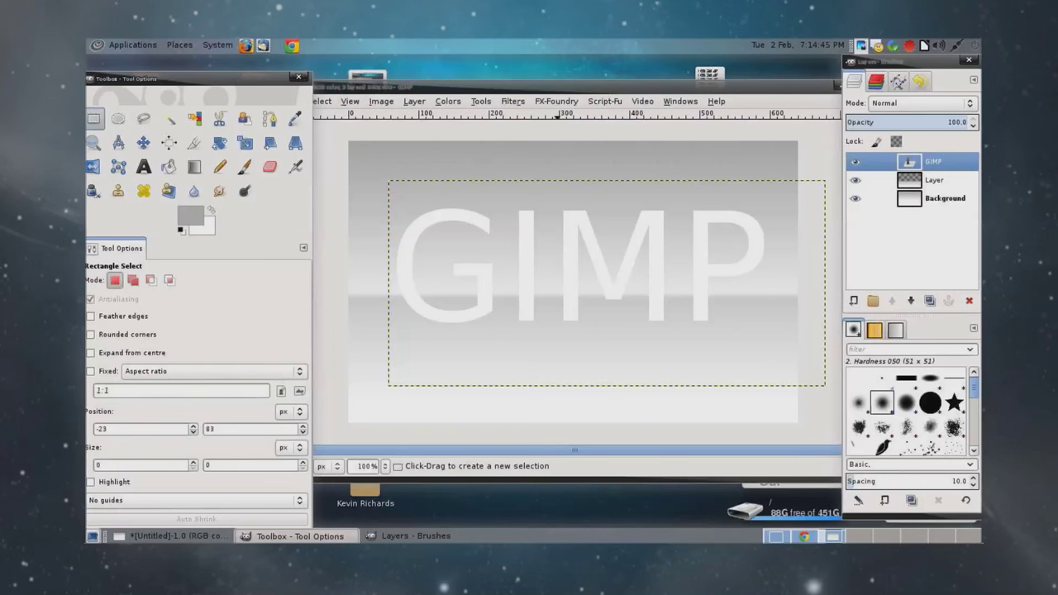
Add a Drop Shadow to the text with offsets 0, blur radius 5, resizing disallowed
right_click(560, 155)
mouse_move(595, 263)
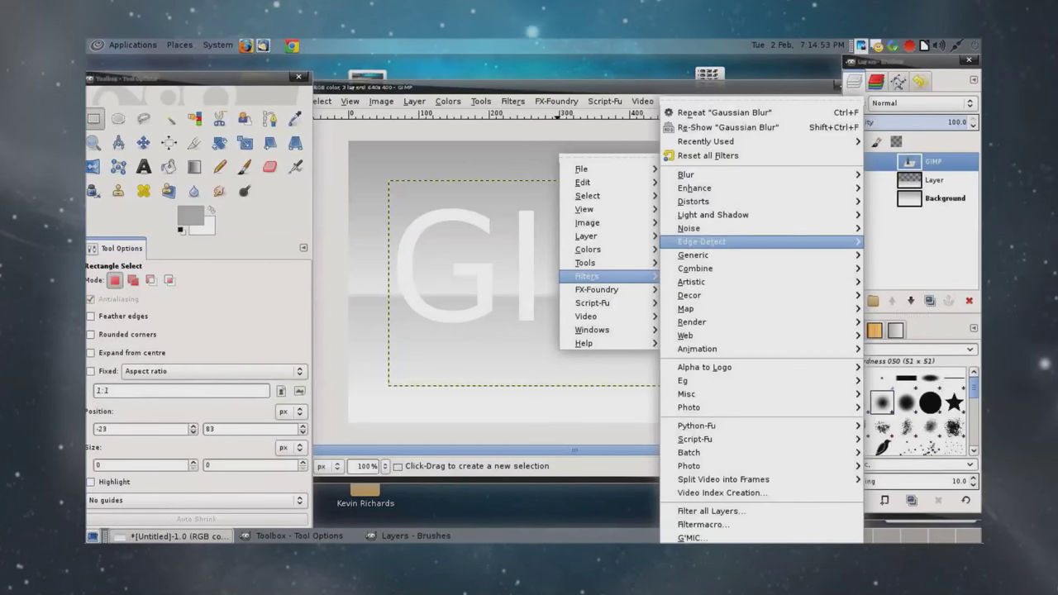
mouse_move(712, 214)
click(598, 297)
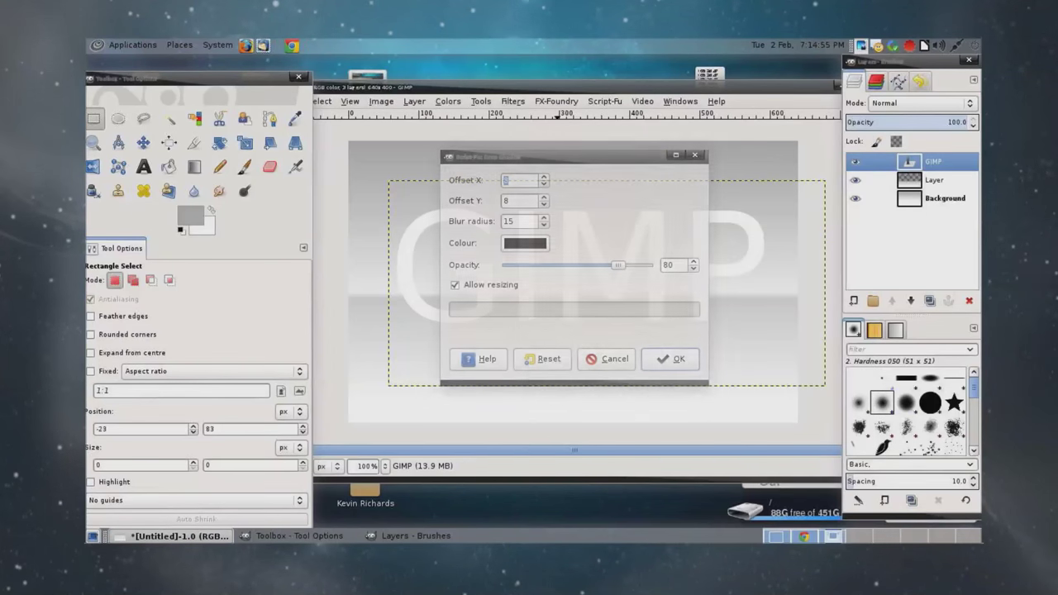
text(0)
key(Tab)
text(0)
key(Tab)
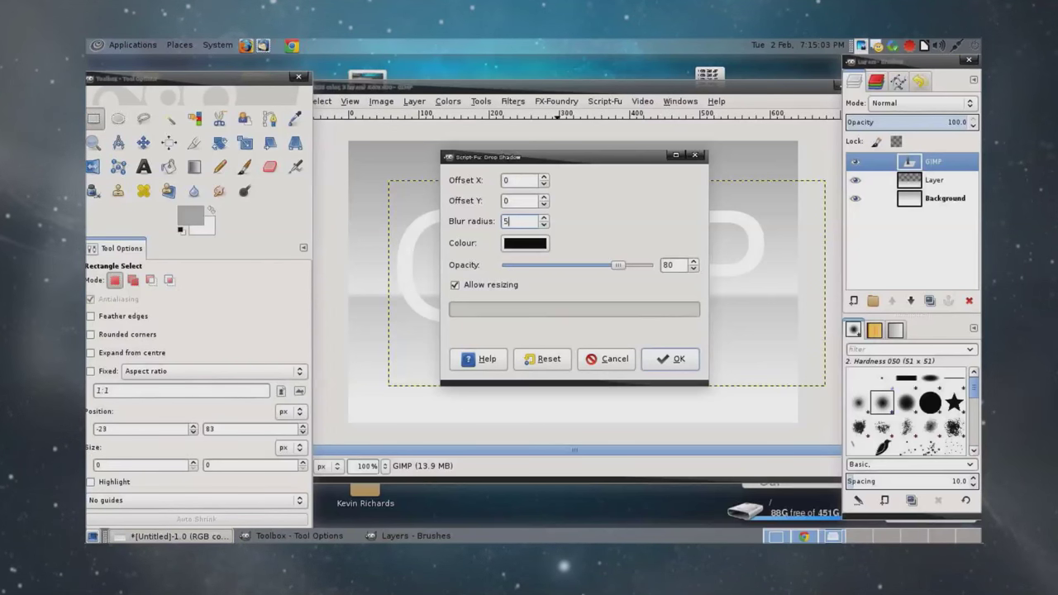
key(Tab)
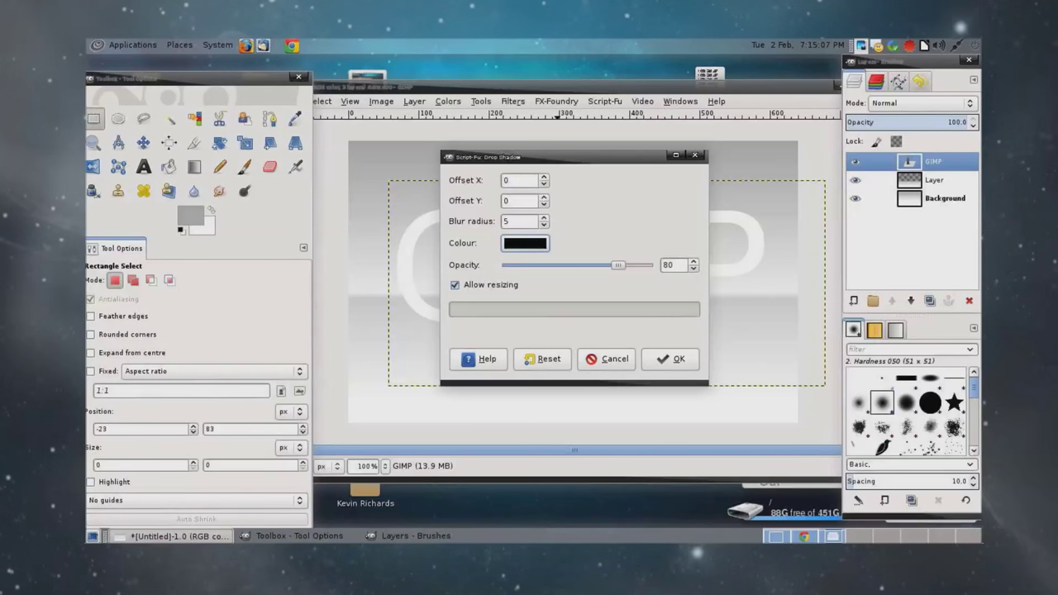
key(Tab)
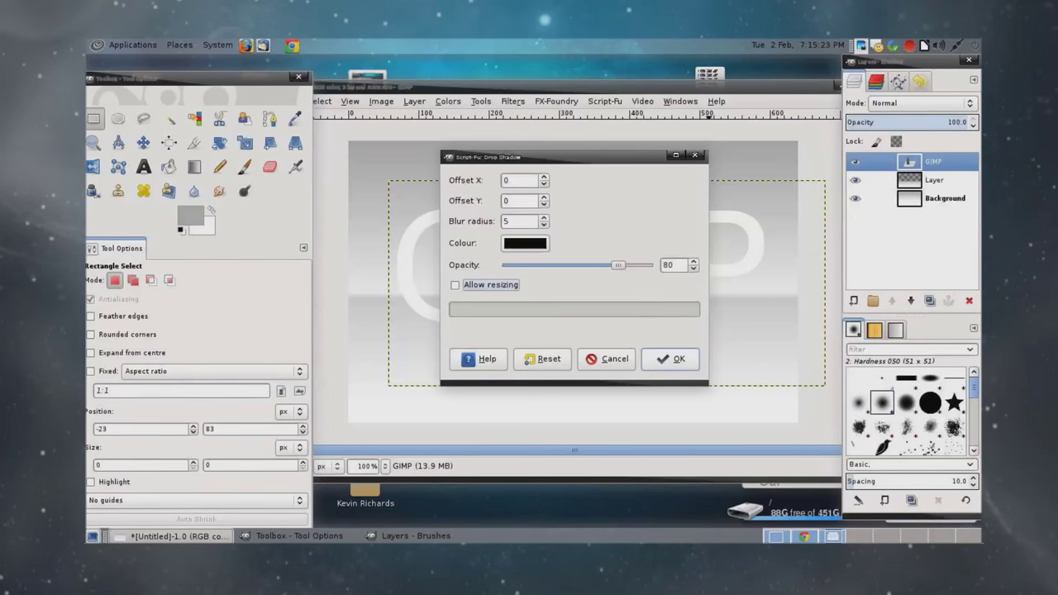
key(Return)
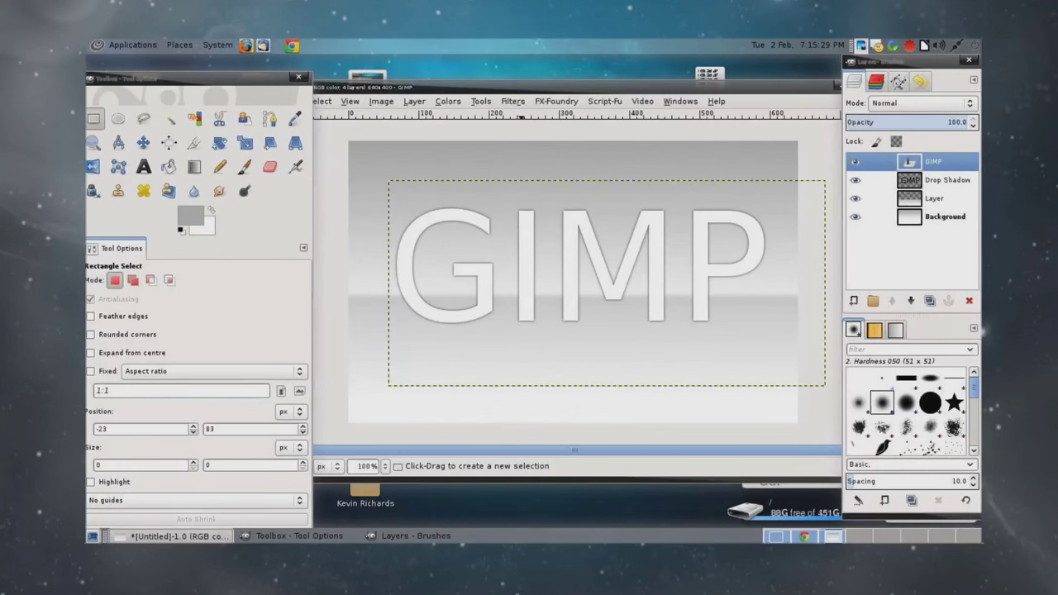
Select the Drop Shadow layer and set its opacity to 100
click(947, 180)
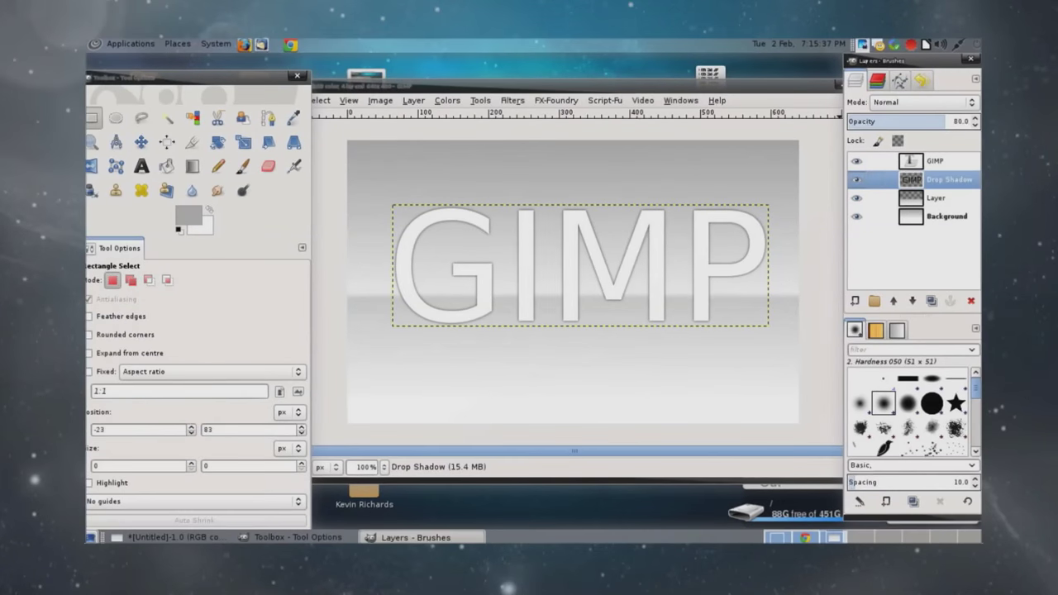
drag(945, 122, 872, 121)
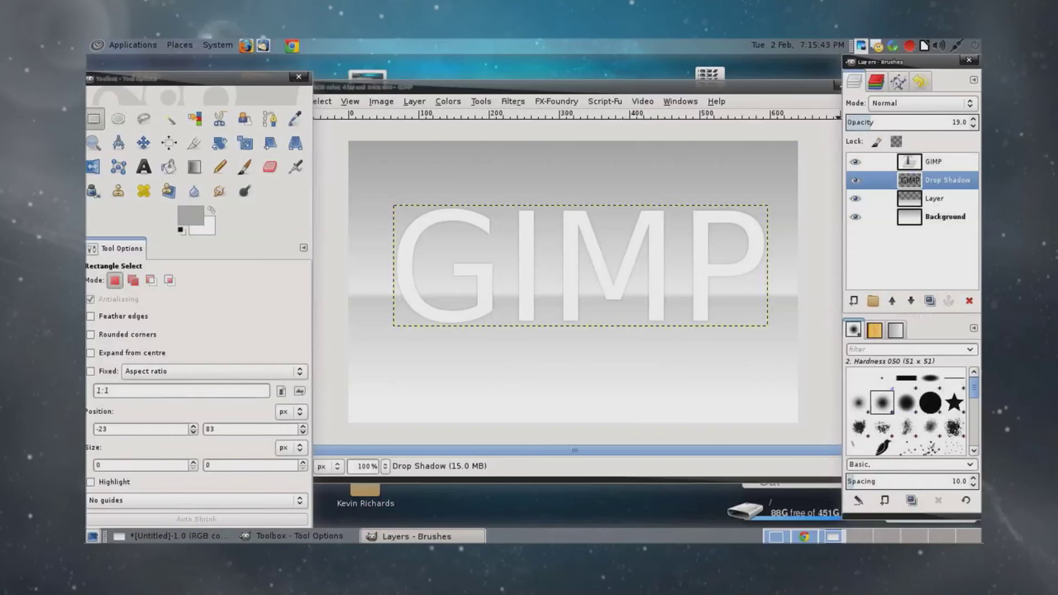
drag(871, 121, 975, 121)
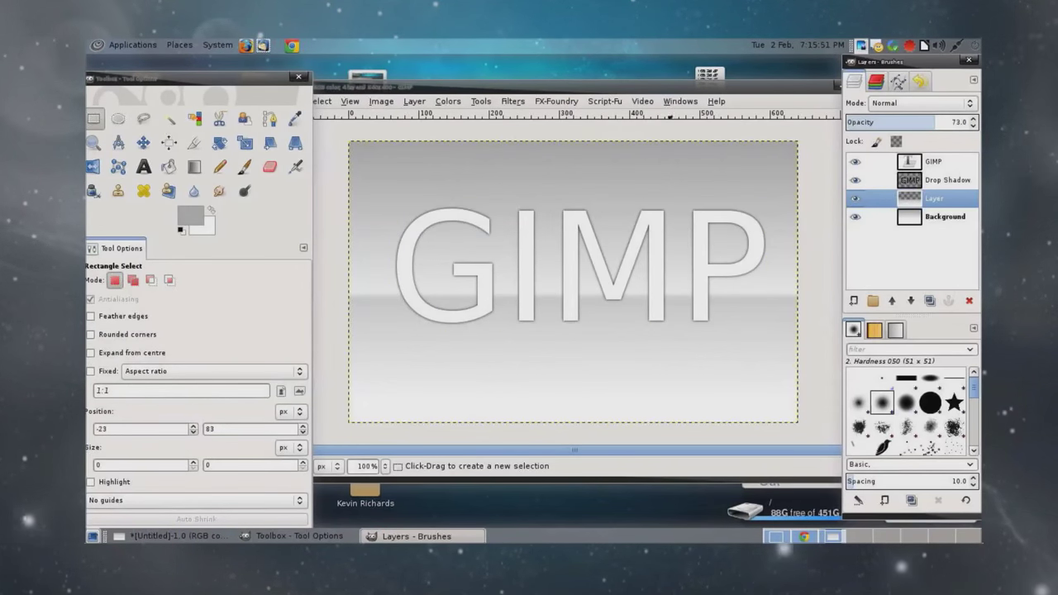
Draw a flat 534 × 31 px elliptical selection along the base of the GIMP letters
click(118, 118)
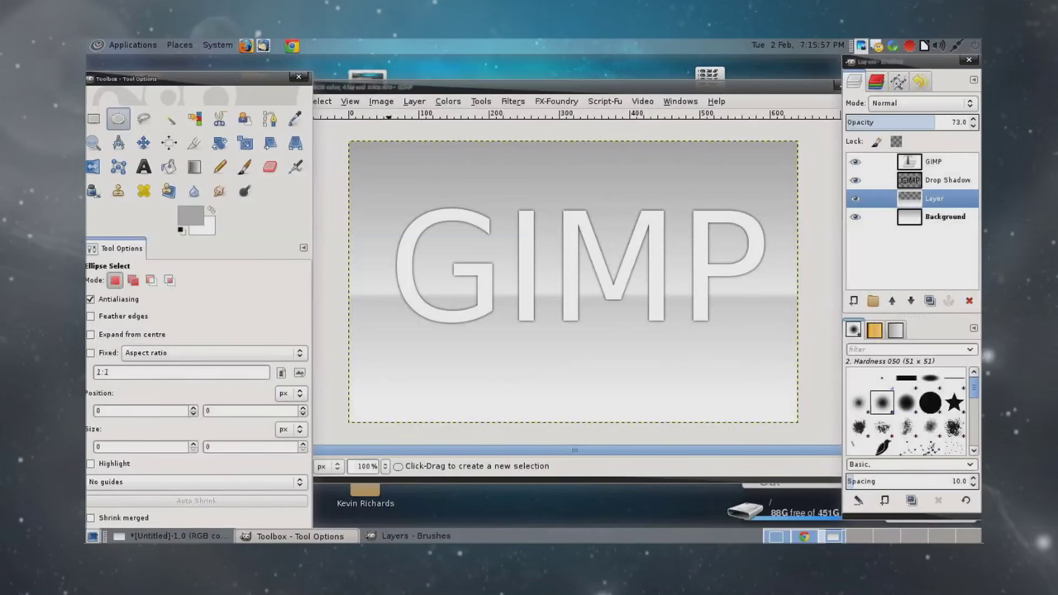
drag(385, 309, 759, 330)
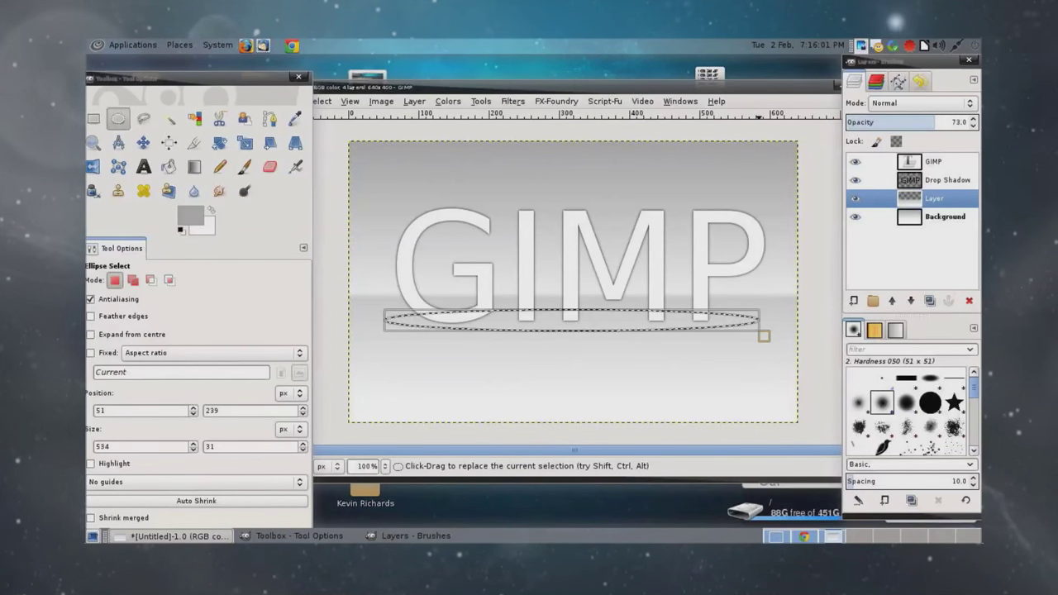
drag(569, 320, 576, 292)
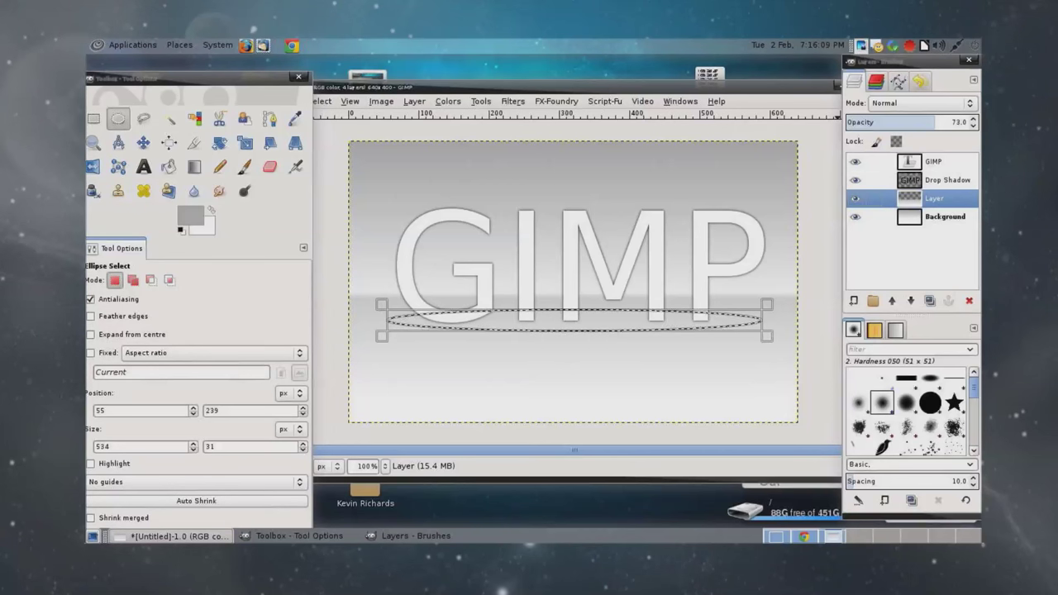
click(856, 198)
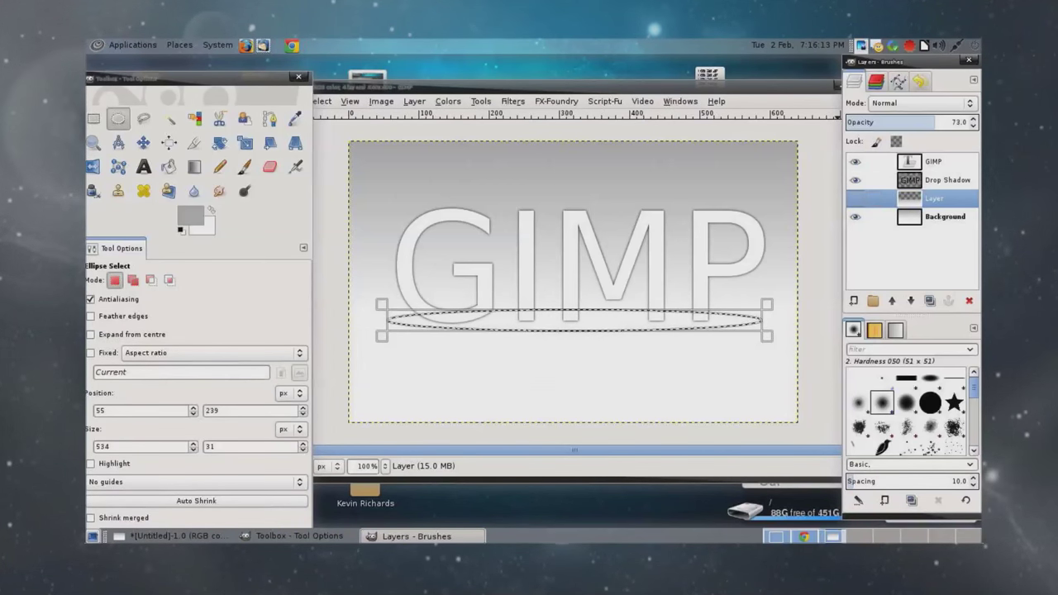
click(855, 198)
Add a new transparent layer, Layer #1
right_click(646, 327)
mouse_move(677, 390)
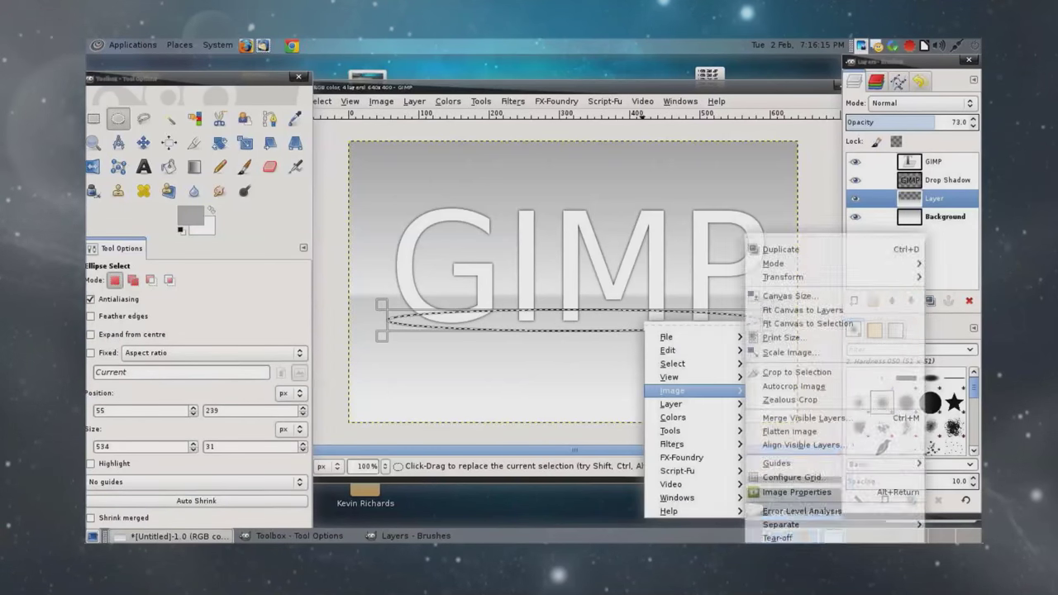
click(791, 276)
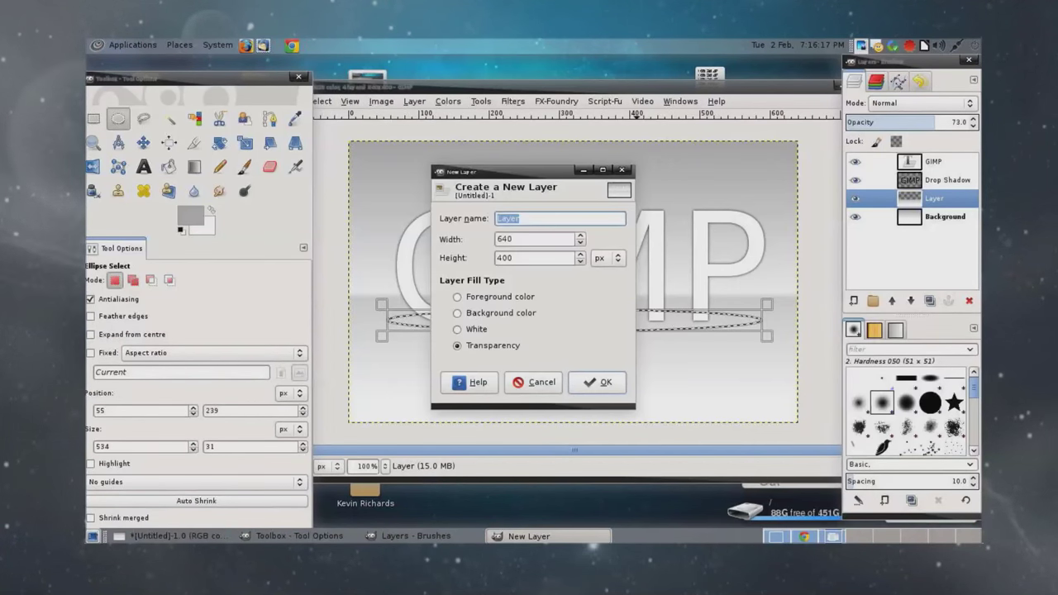
key(Return)
Set the foreground colour to black
right_click(581, 331)
mouse_move(604, 351)
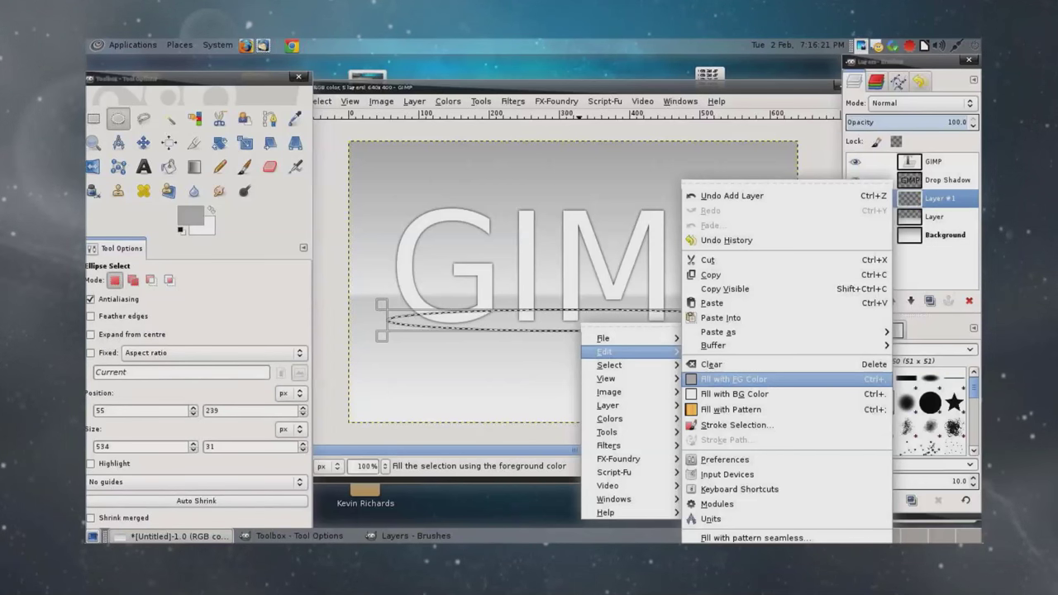
key(Escape)
key(Escape)
click(190, 214)
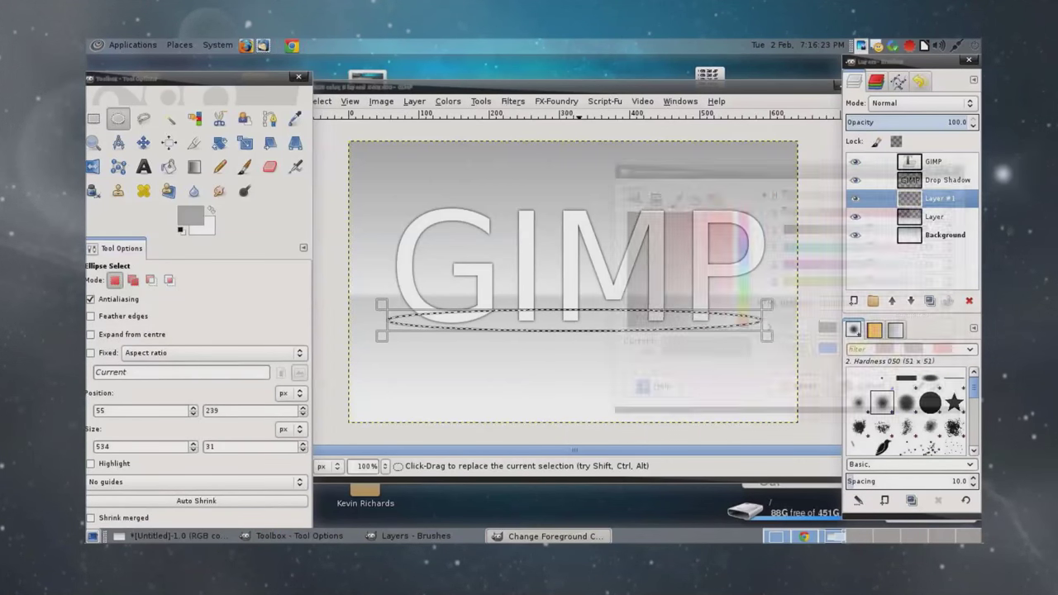
key(d)
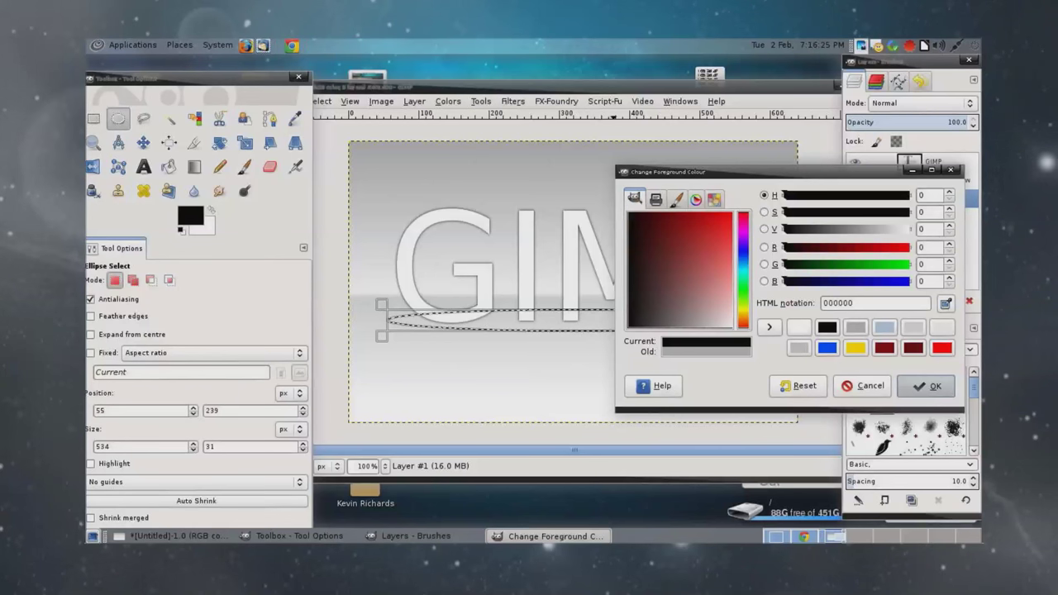
key(Return)
Fill the elliptical selection with black and clear the selection
right_click(604, 320)
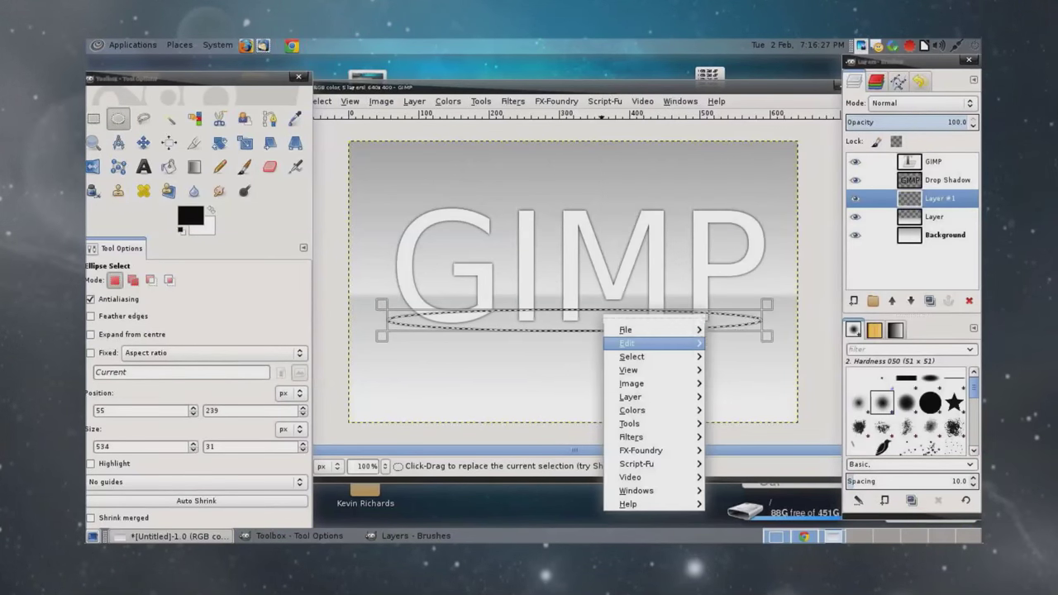
mouse_move(628, 343)
click(756, 378)
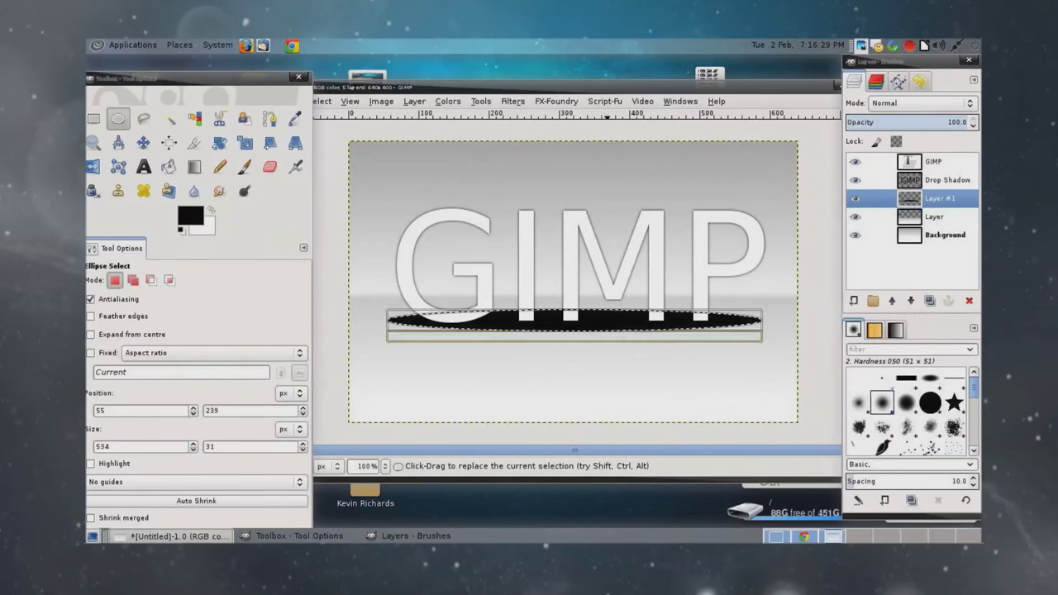
click(683, 292)
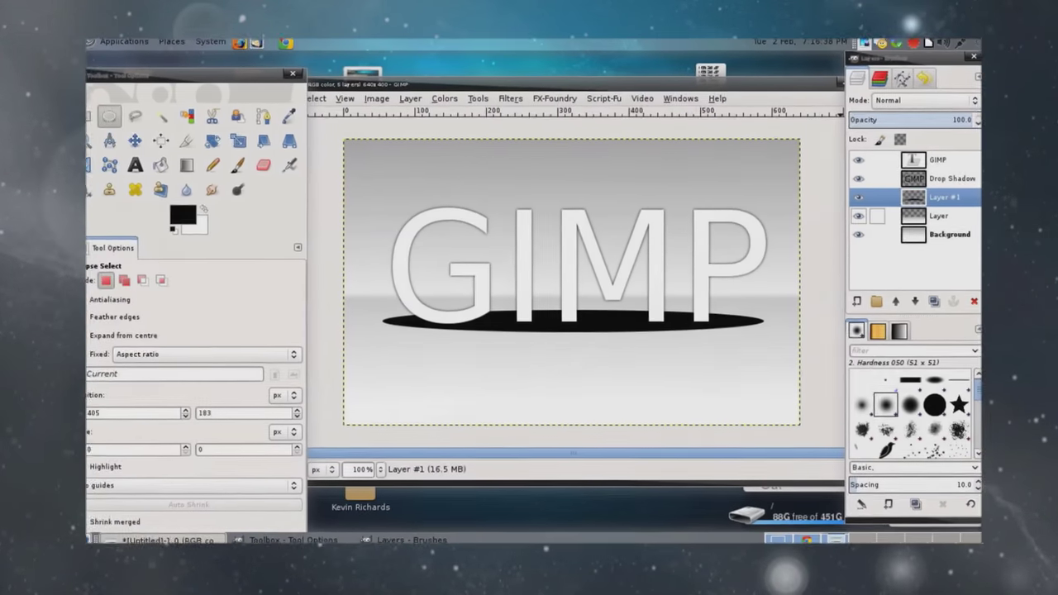
drag(944, 197, 944, 224)
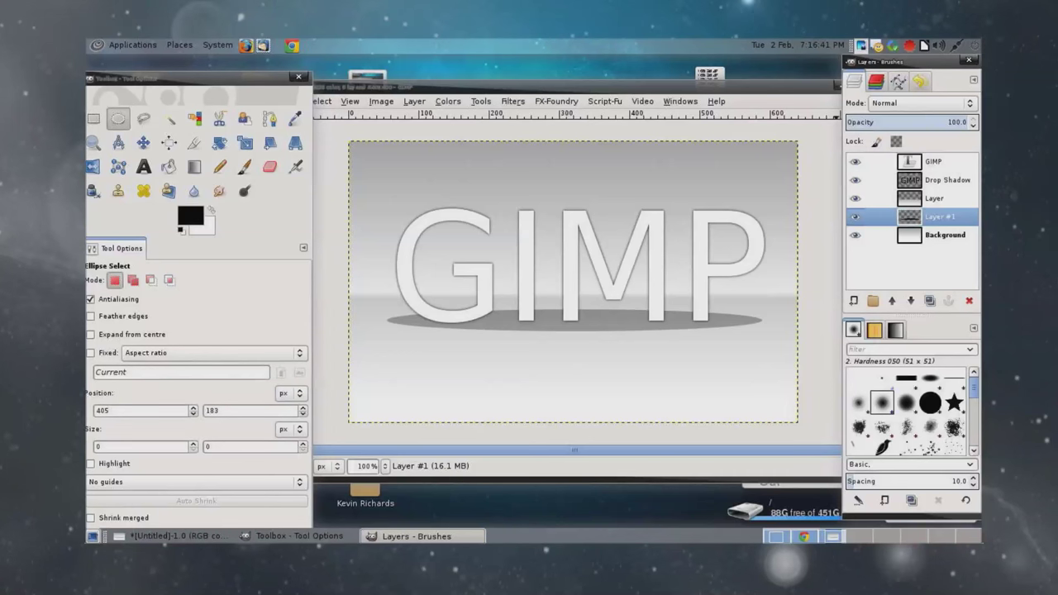
click(933, 198)
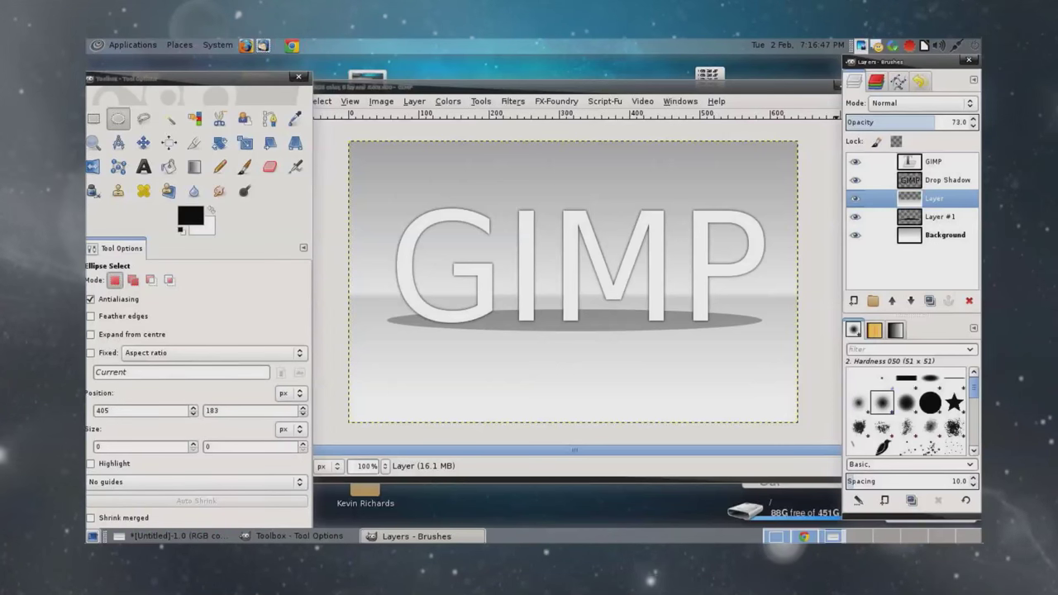
click(952, 122)
mouse_move(952, 122)
mouse_down()
mouse_move(987, 93)
mouse_move(935, 122)
mouse_up()
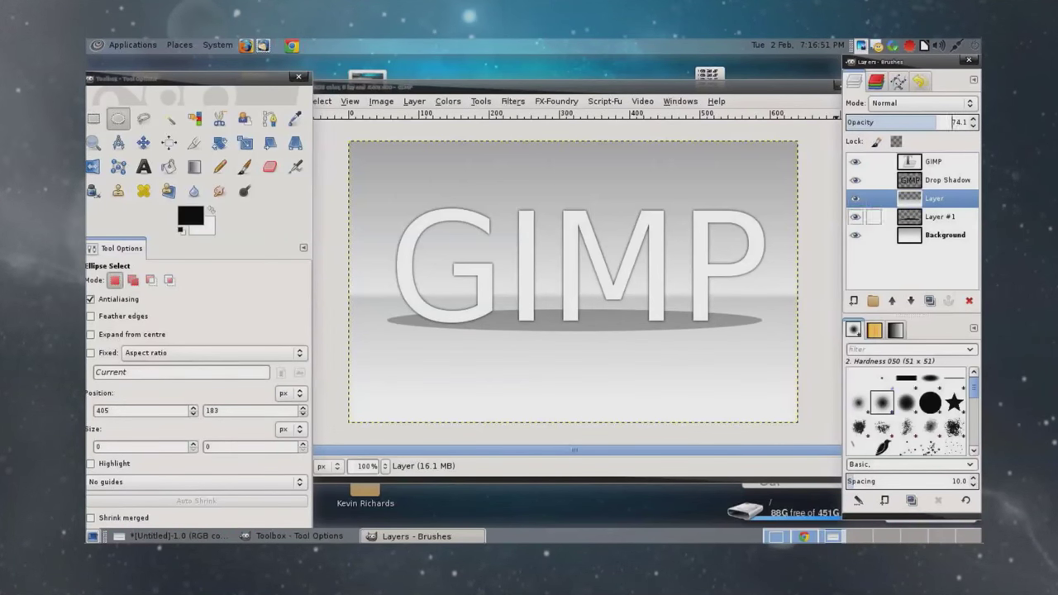
click(864, 217)
drag(909, 217, 942, 199)
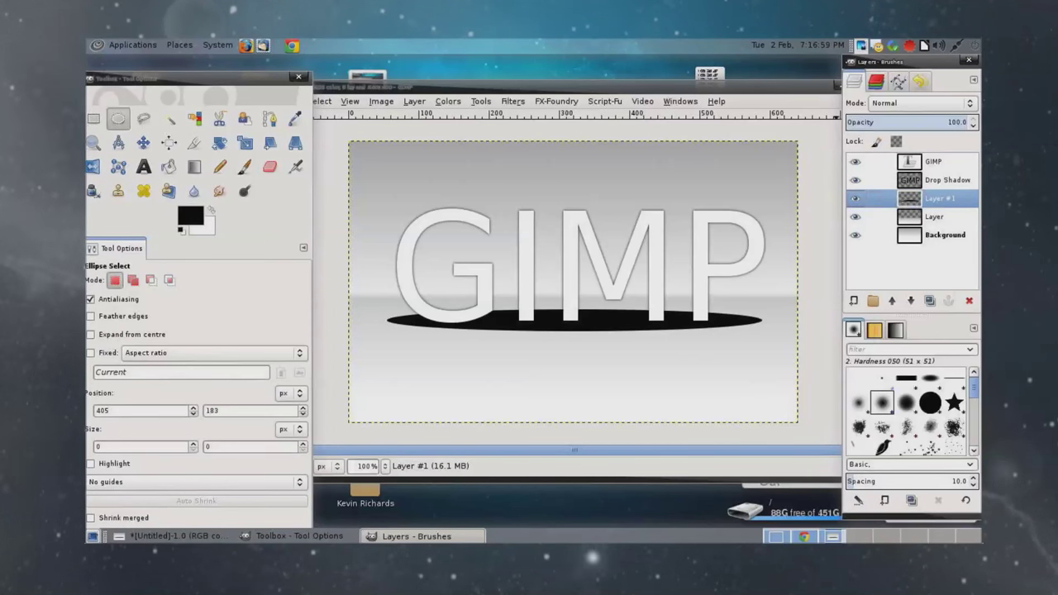
Apply a 15 px Gaussian blur to the black ellipse on Layer #1
right_click(648, 341)
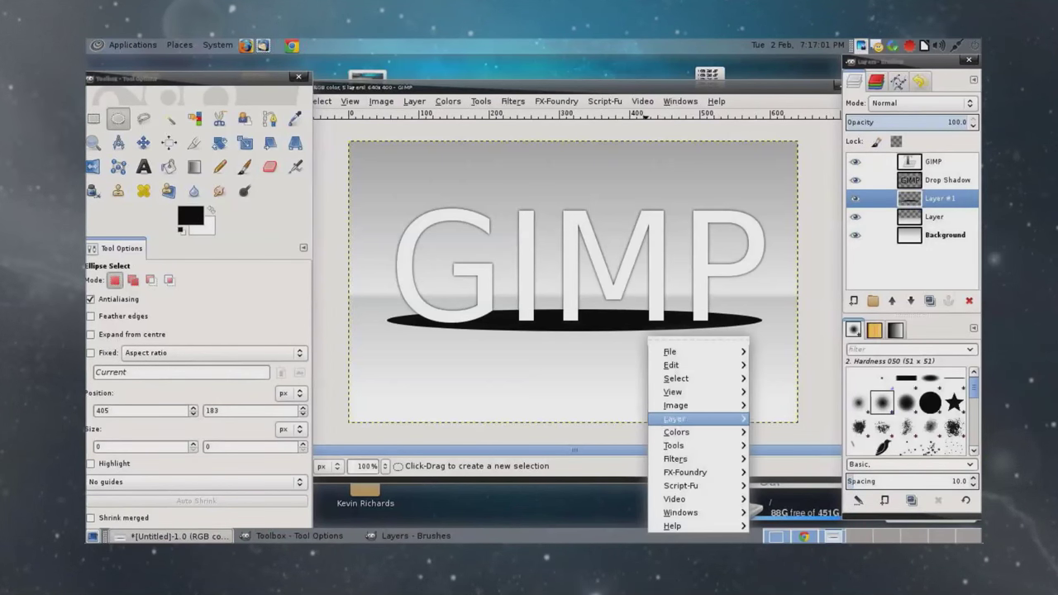
mouse_move(685, 446)
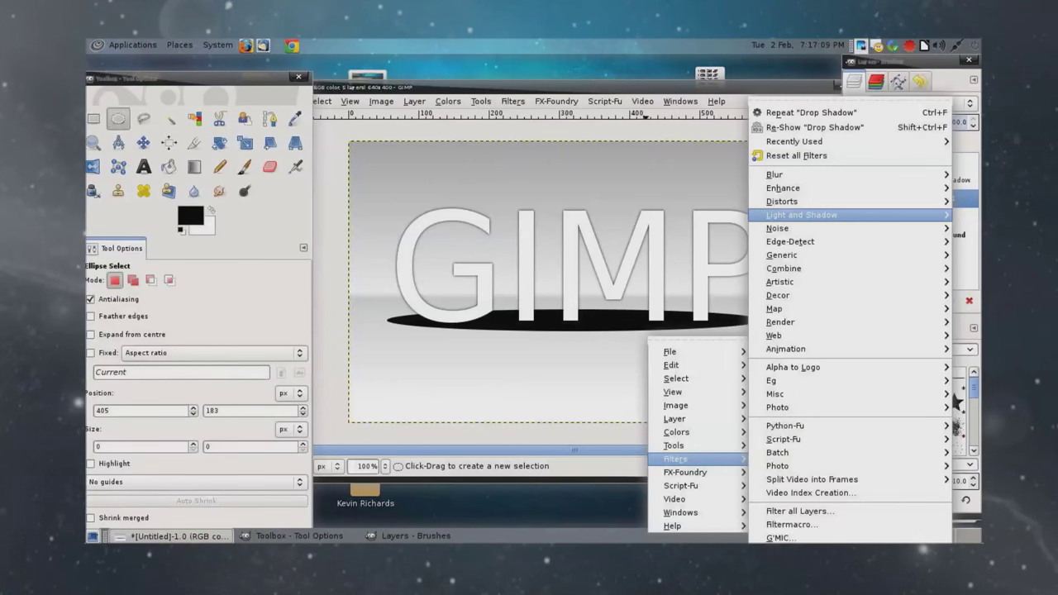
key(Up)
key(Up)
key(Up)
key(Up)
key(Up)
key(Up)
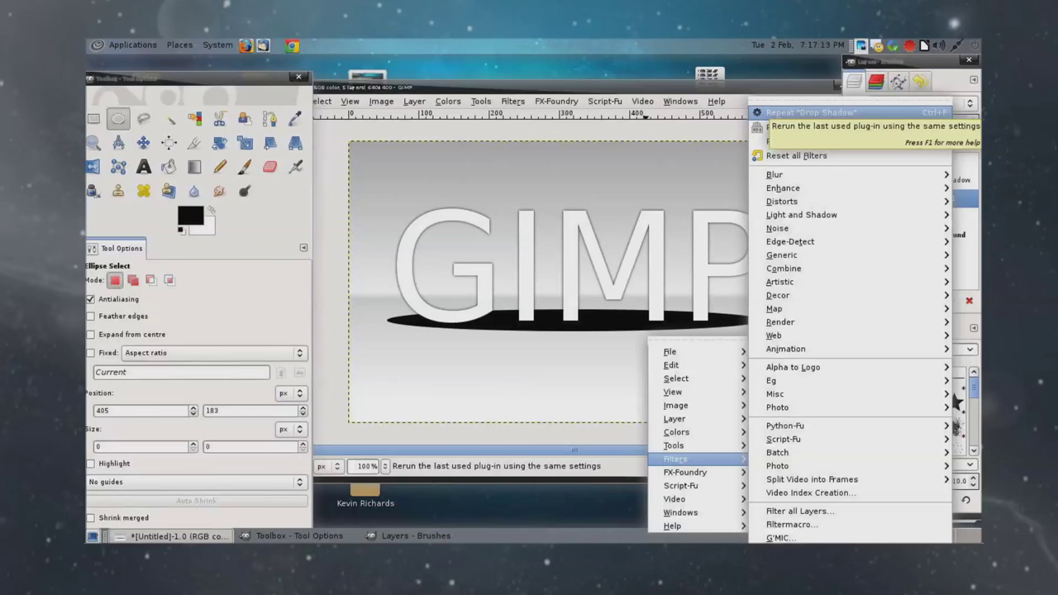
key(Down)
key(Down)
key(Down)
key(Down)
key(Down)
key(Down)
key(Down)
key(Down)
key(Down)
key(Down)
key(Up)
key(Up)
key(Up)
key(Up)
key(Up)
key(Up)
key(Right)
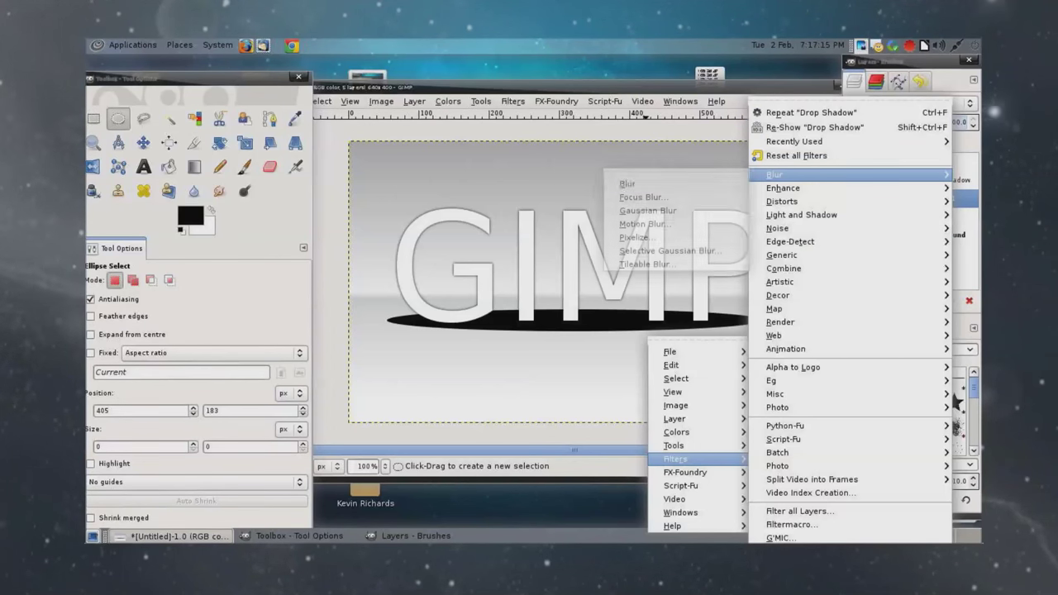
key(Down)
key(Down)
key(Return)
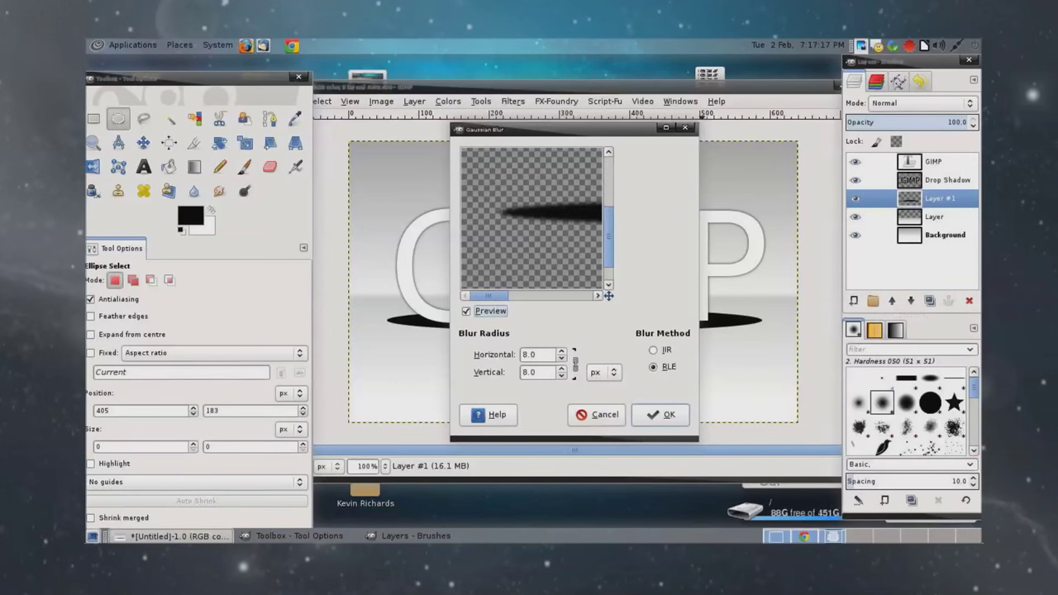
key(Tab)
text(1)
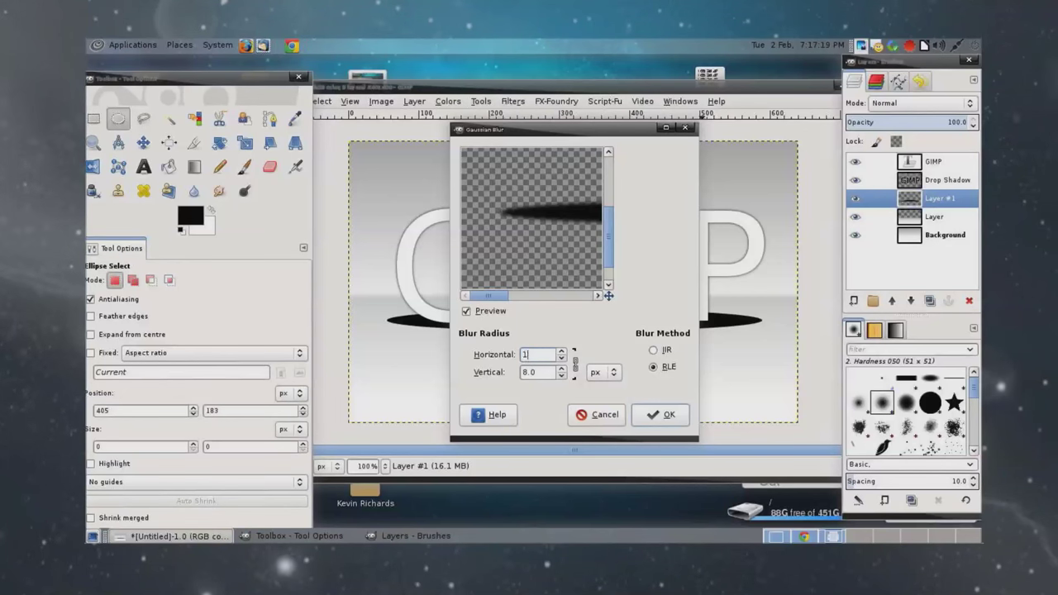
text(5)
key(Tab)
key(Return)
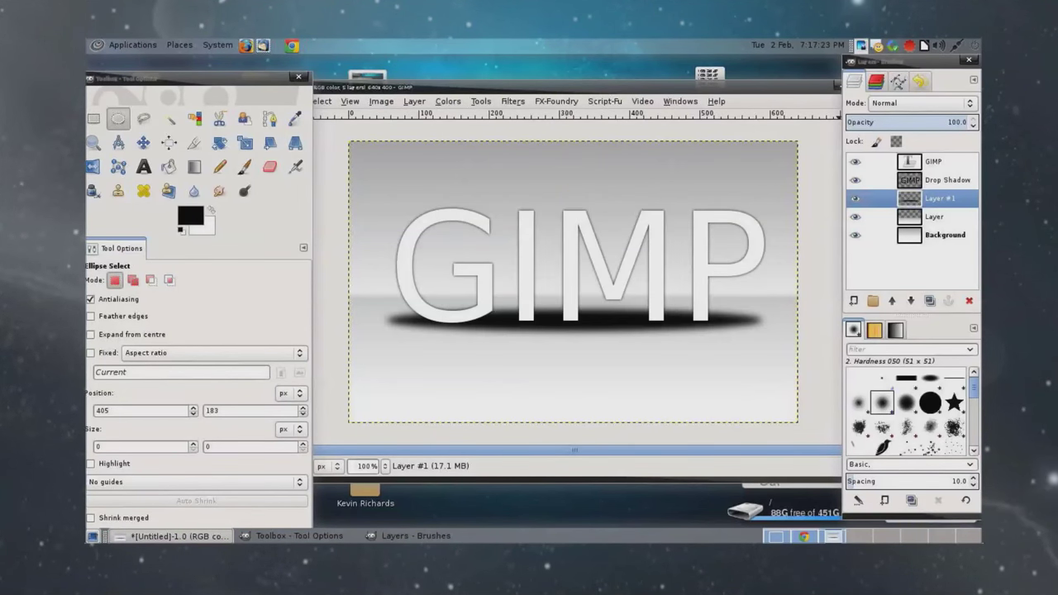
Fade Layer #1 to 20.1 opacity and nudge the ellipse shadow slightly down-right under the letters
click(925, 121)
drag(923, 122, 867, 121)
key(m)
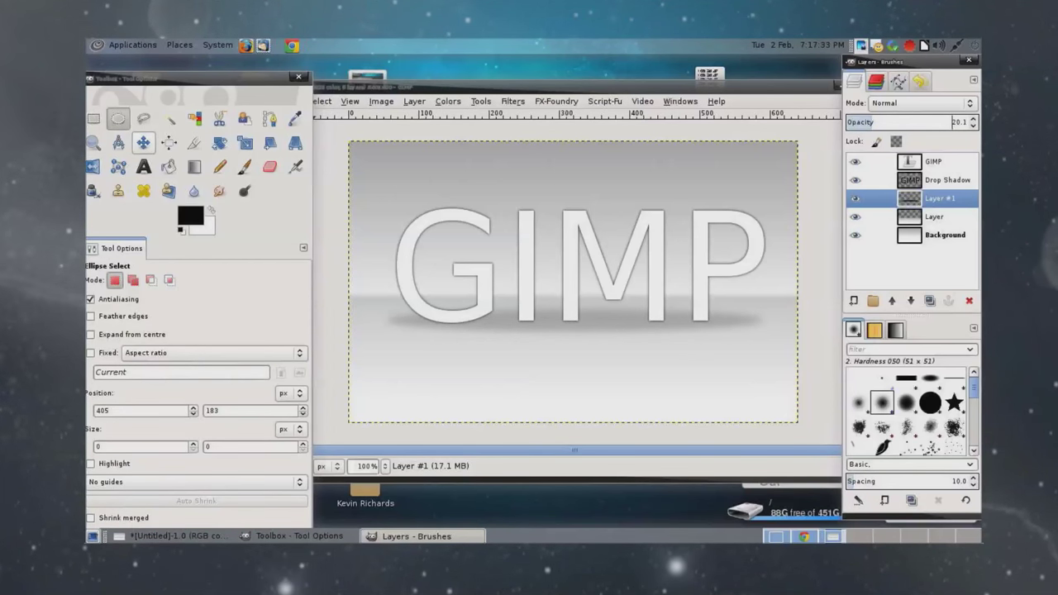
click(572, 282)
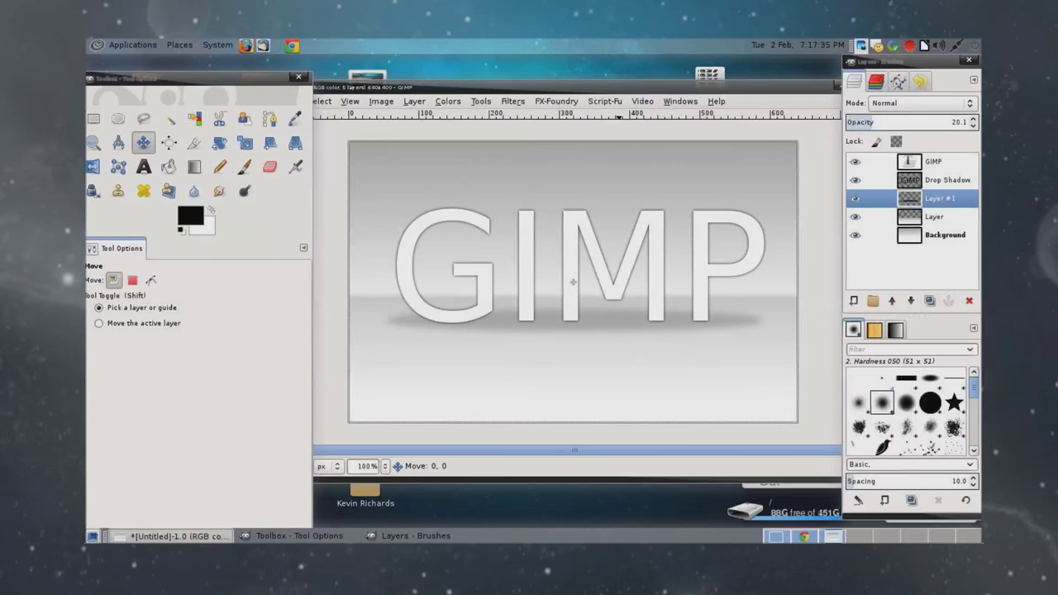
drag(572, 281, 575, 288)
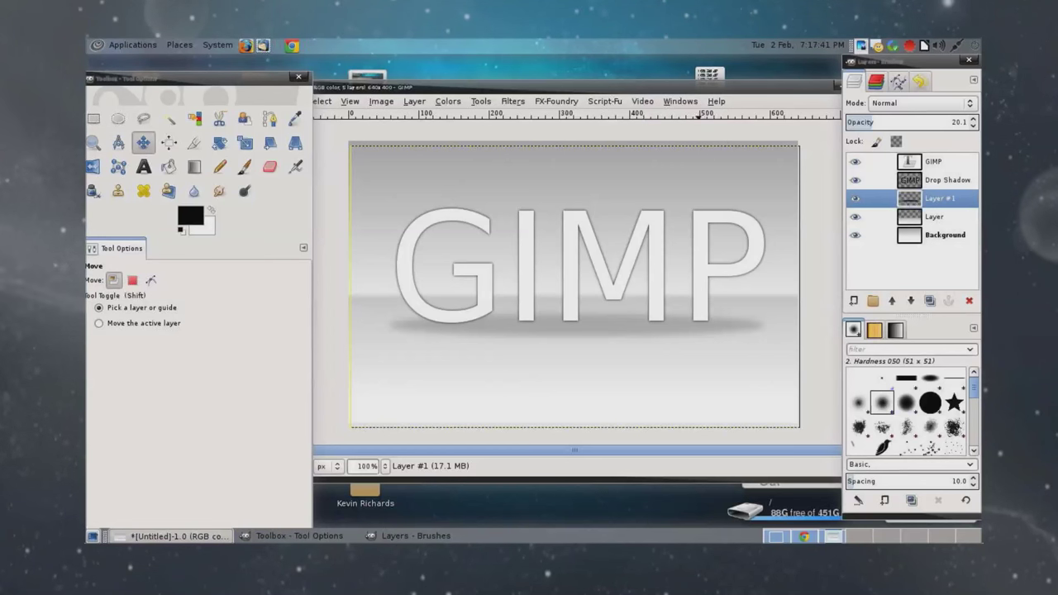
click(933, 161)
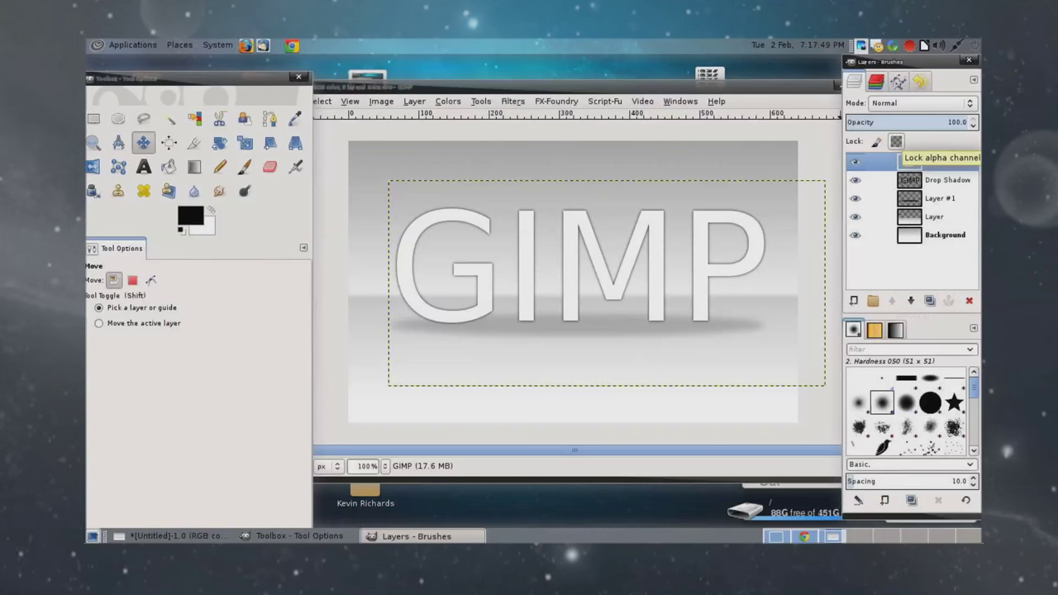
Lock the GIMP layer's alpha, set foreground grey acacac, and blend an upward grey-white gradient over the letters
click(896, 142)
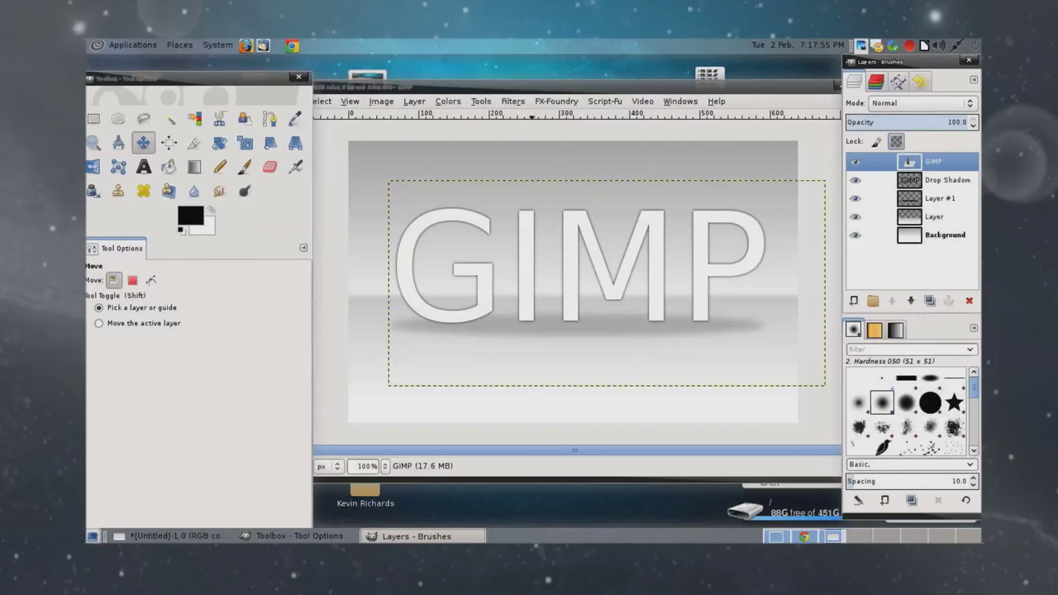
click(193, 166)
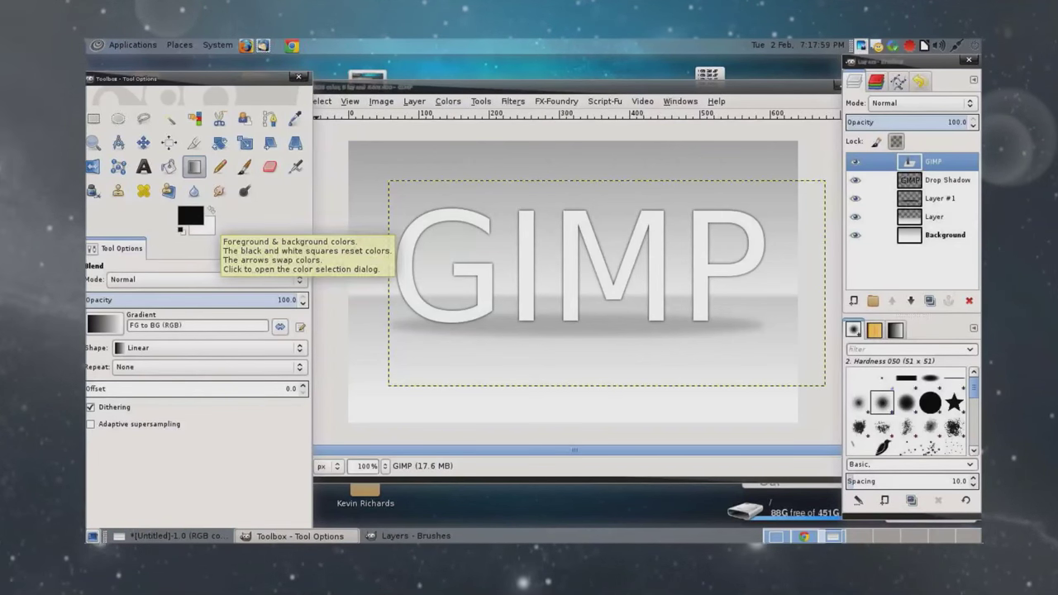
click(188, 190)
drag(670, 264, 628, 256)
drag(692, 322, 698, 323)
key(Return)
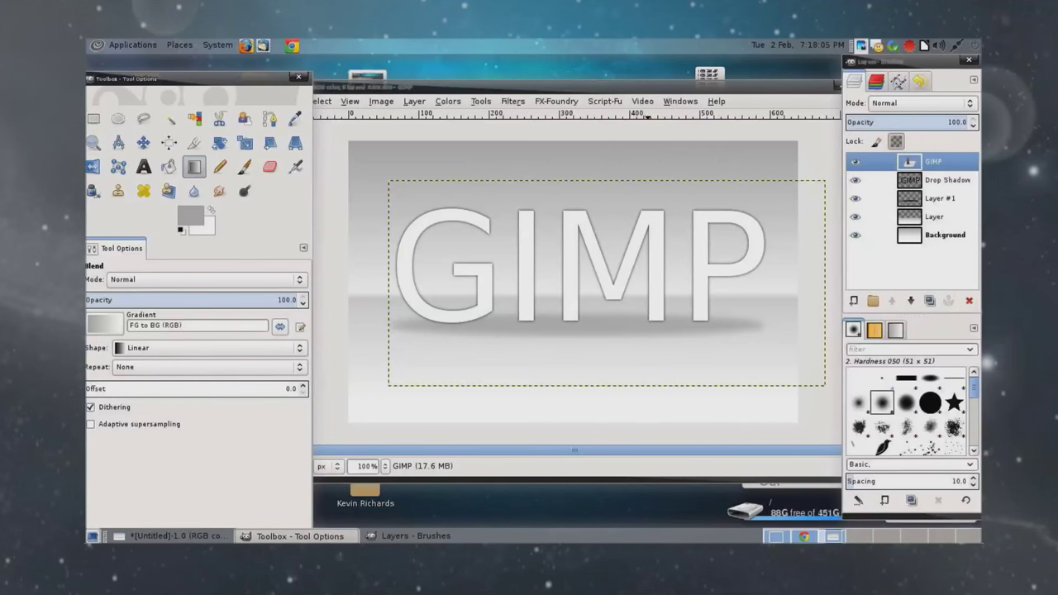
drag(567, 308, 576, 220)
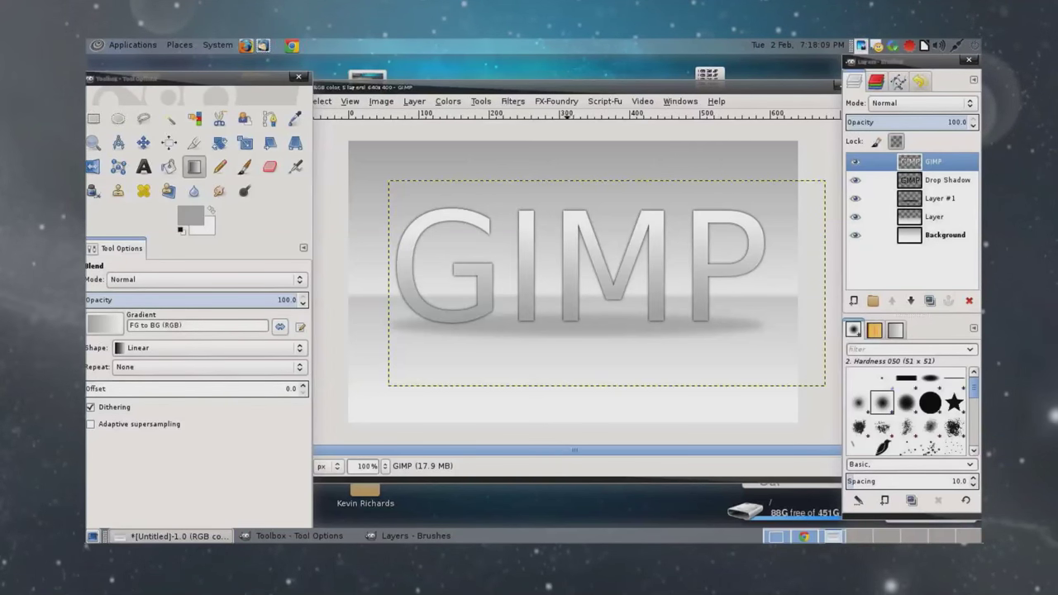
drag(574, 328, 570, 289)
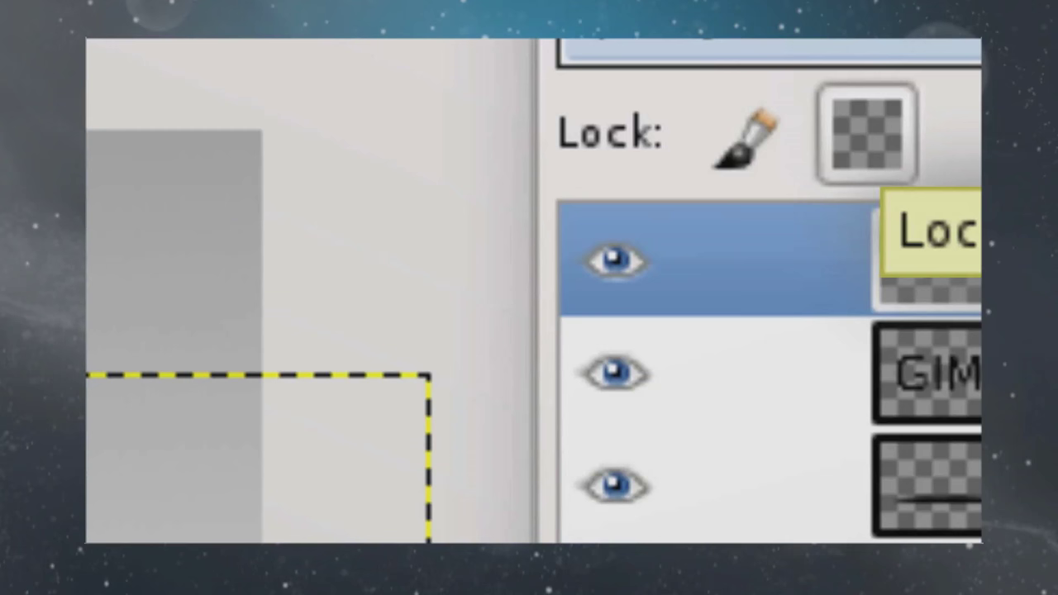
Re-lock the text layer's alpha and redraw vertical grey-to-white Blend gradients across the letters
click(881, 140)
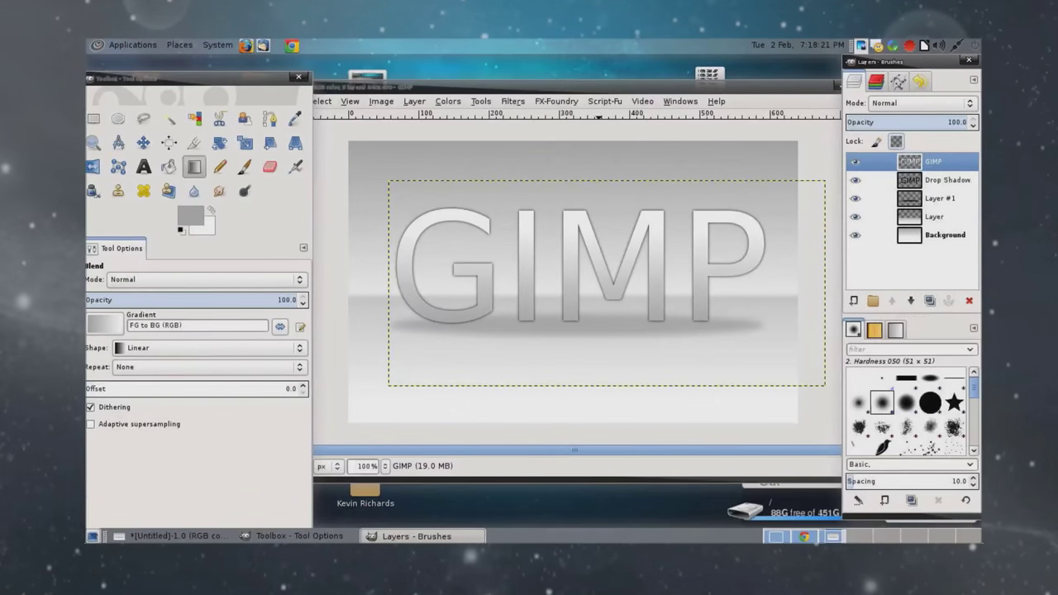
drag(596, 320, 594, 196)
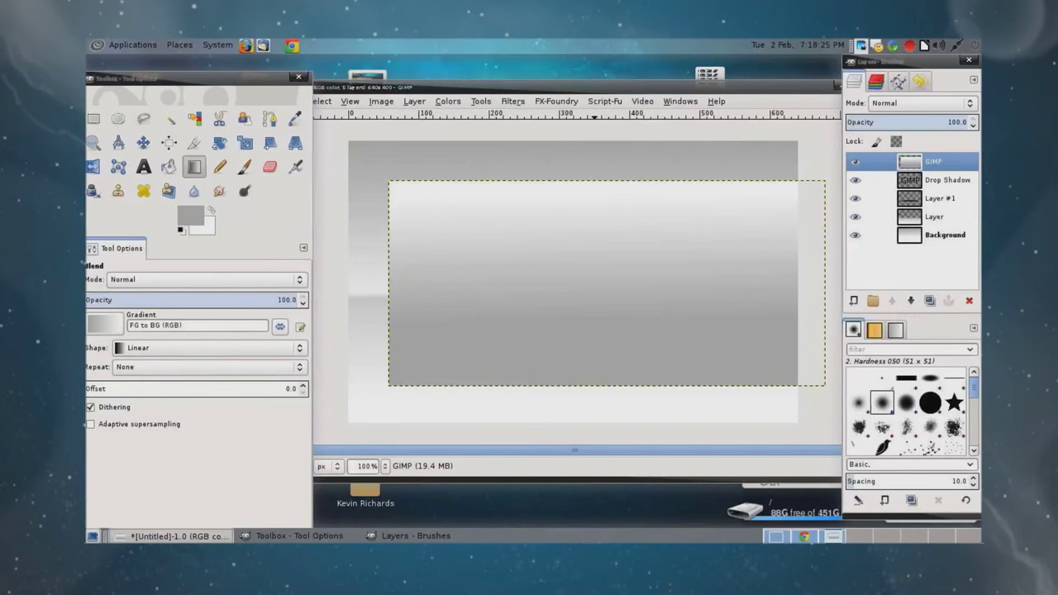
click(895, 141)
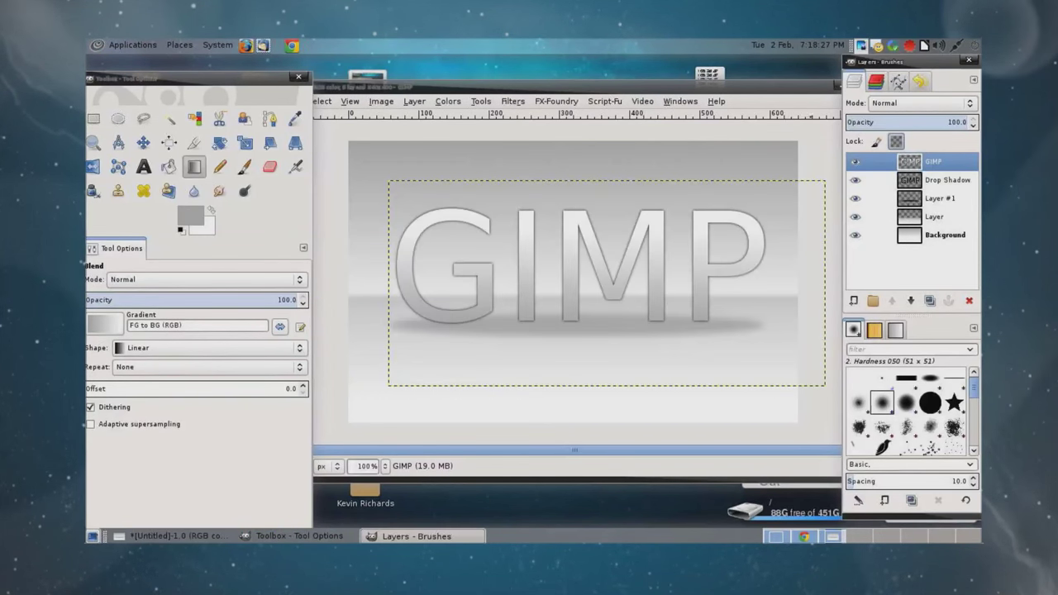
drag(655, 314, 649, 216)
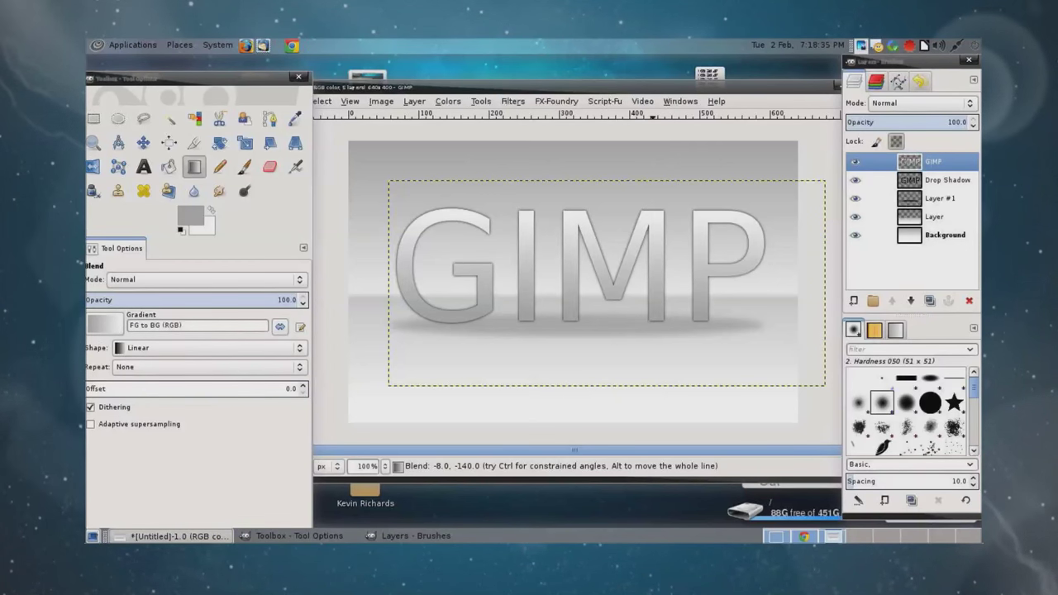
drag(653, 342, 567, 286)
drag(653, 323, 658, 225)
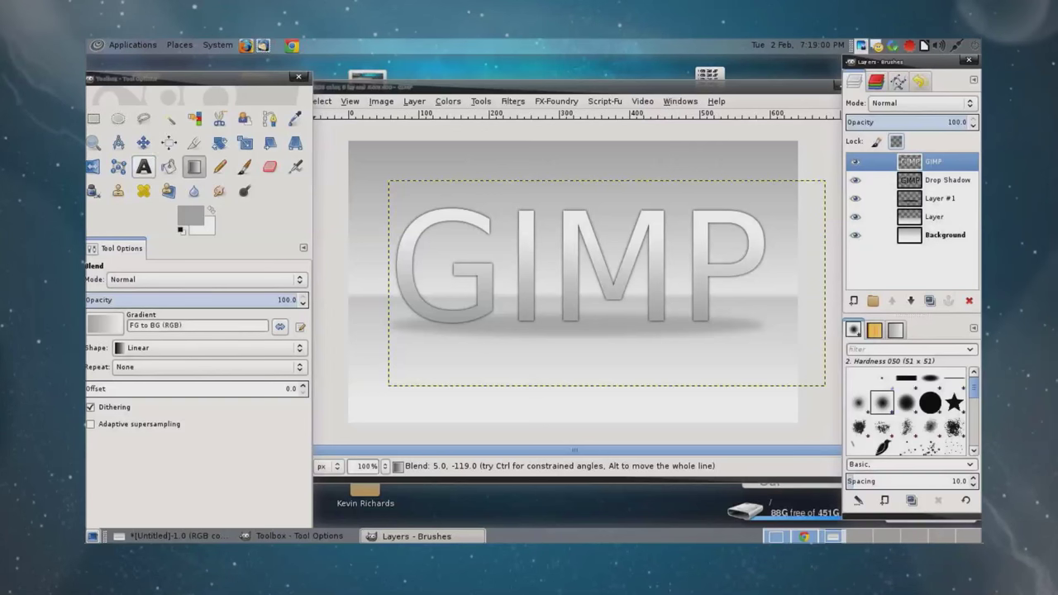
click(143, 166)
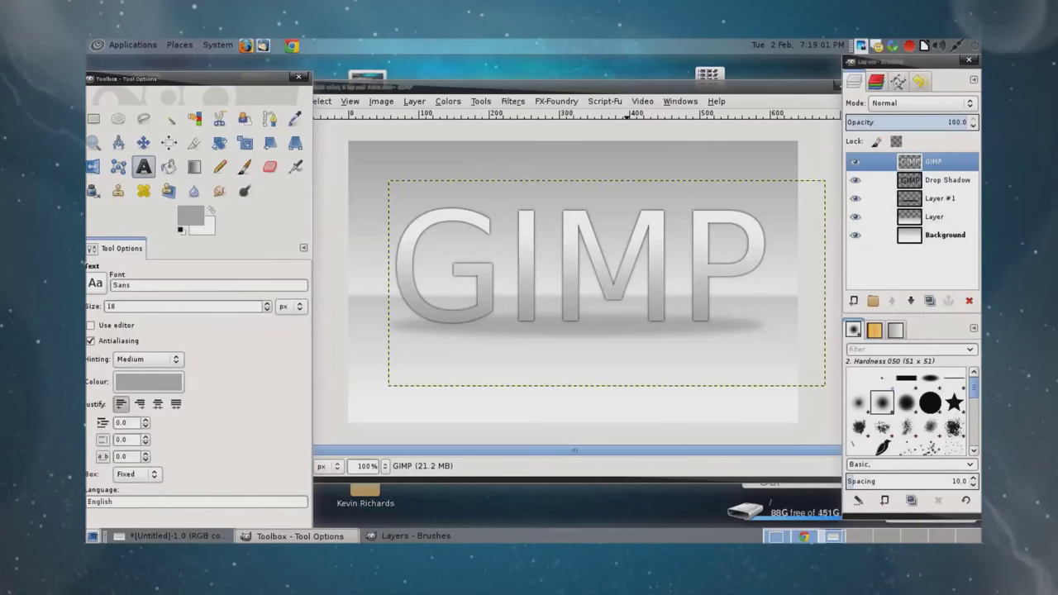
click(533, 281)
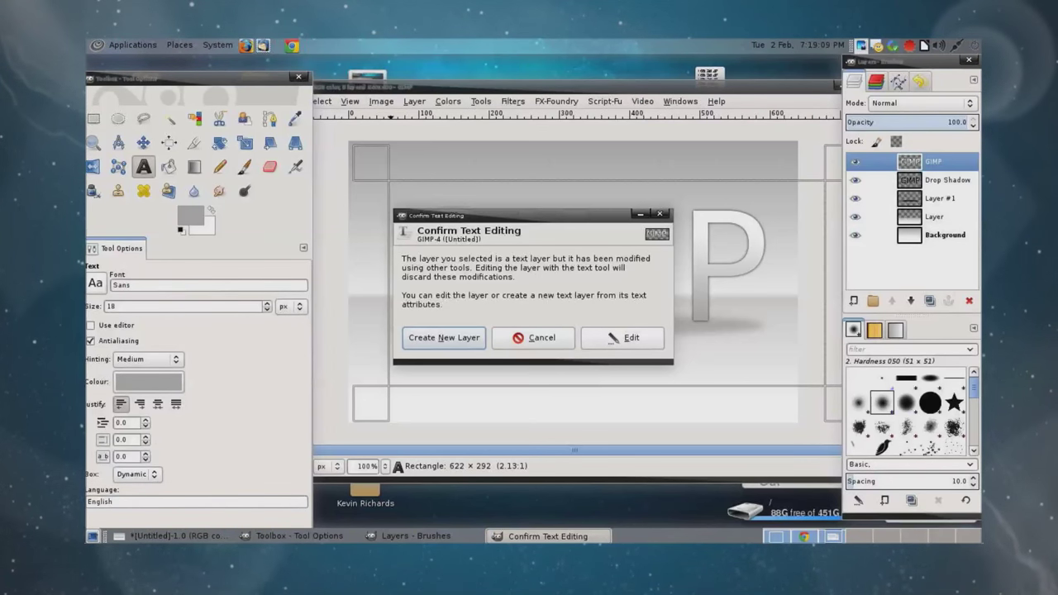
click(621, 337)
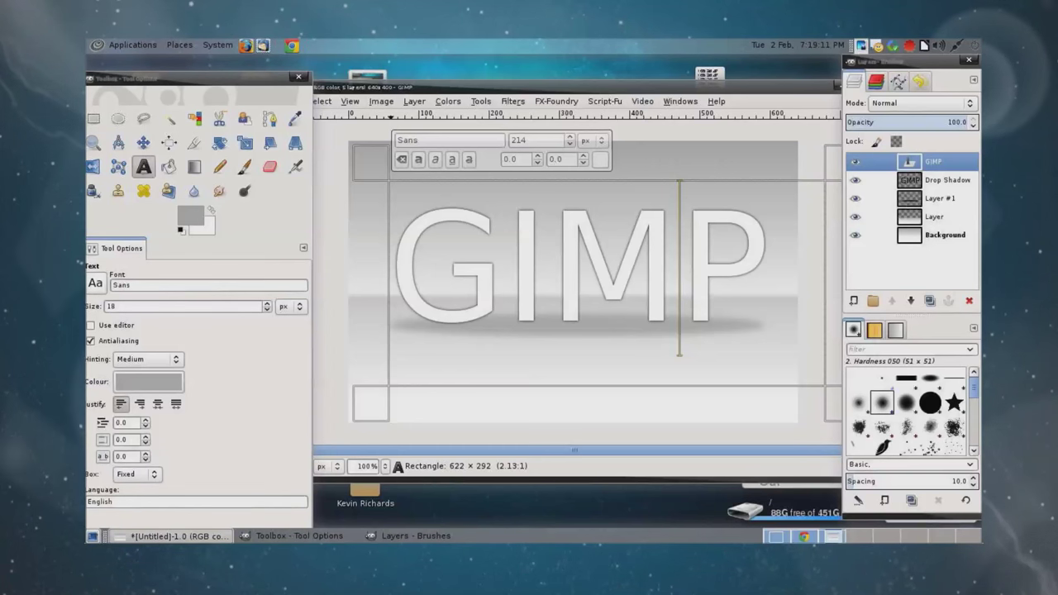
key(Escape)
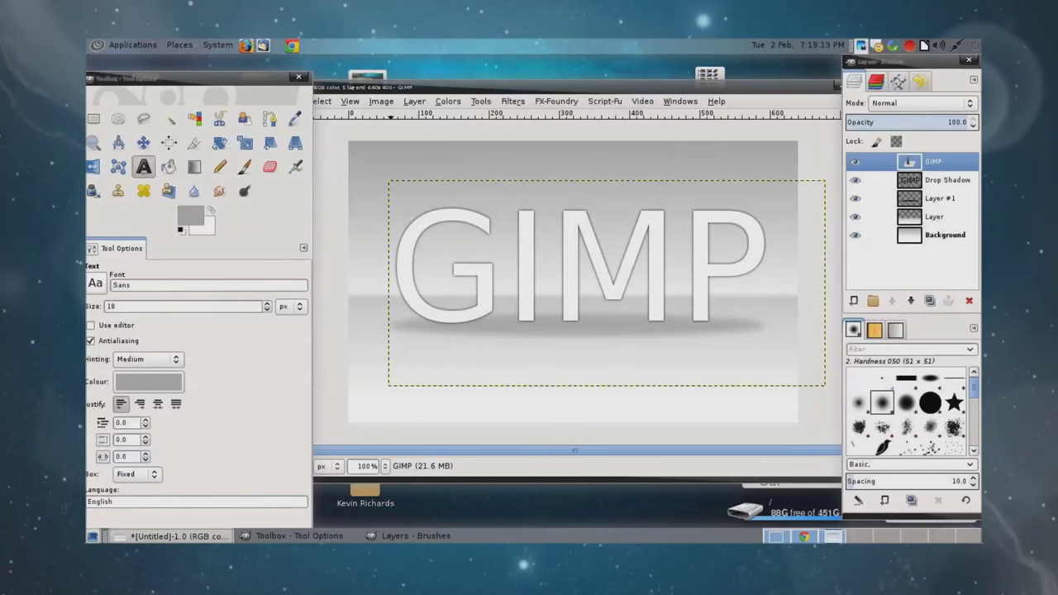
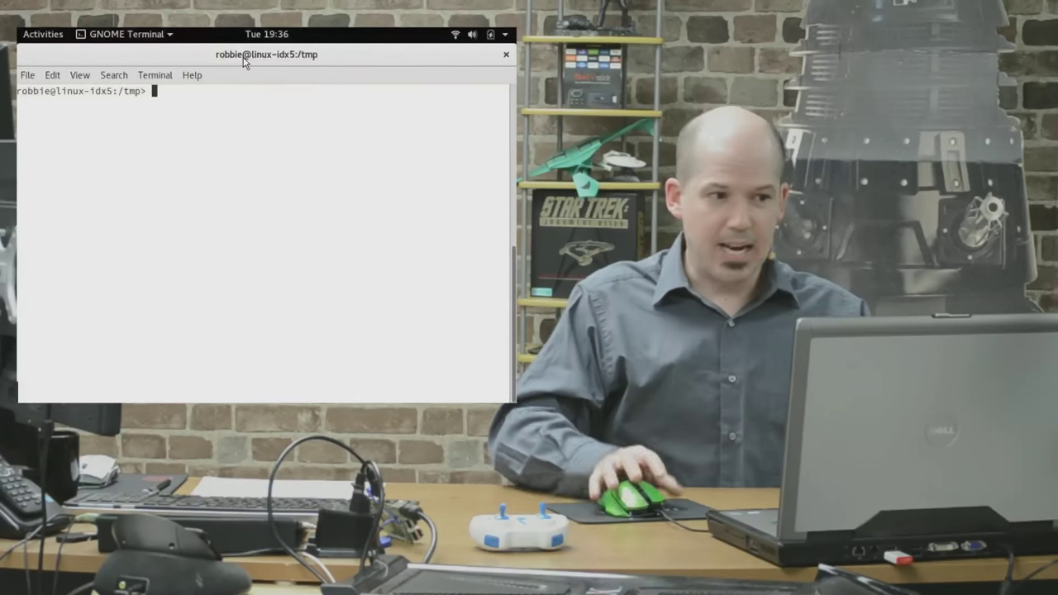
Switch from the terminal to the News – Mozilla Firefox window and open a new tab
click(33, 34)
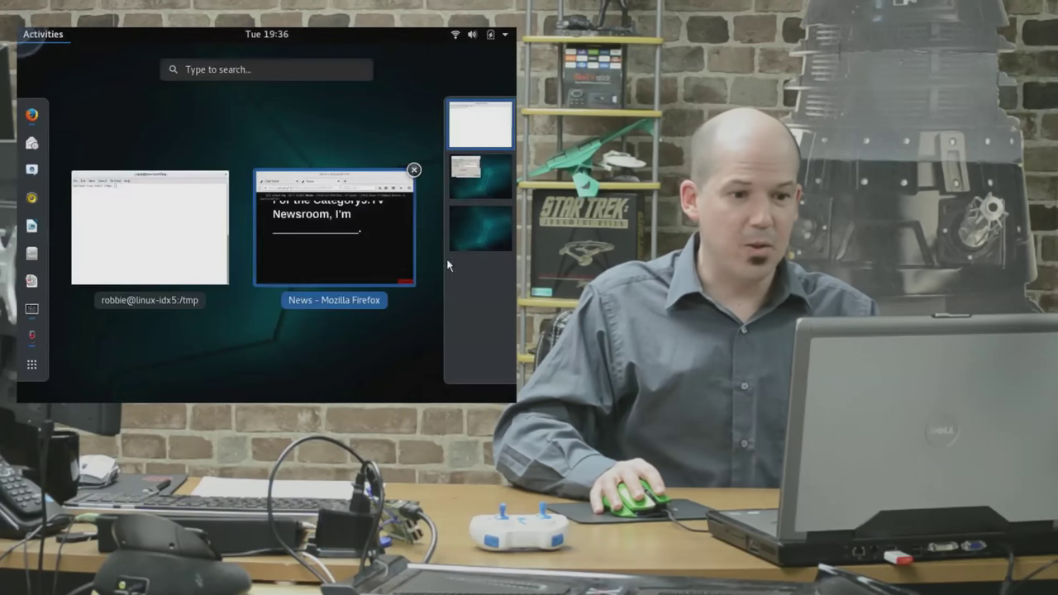
click(376, 249)
key(ctrl+t)
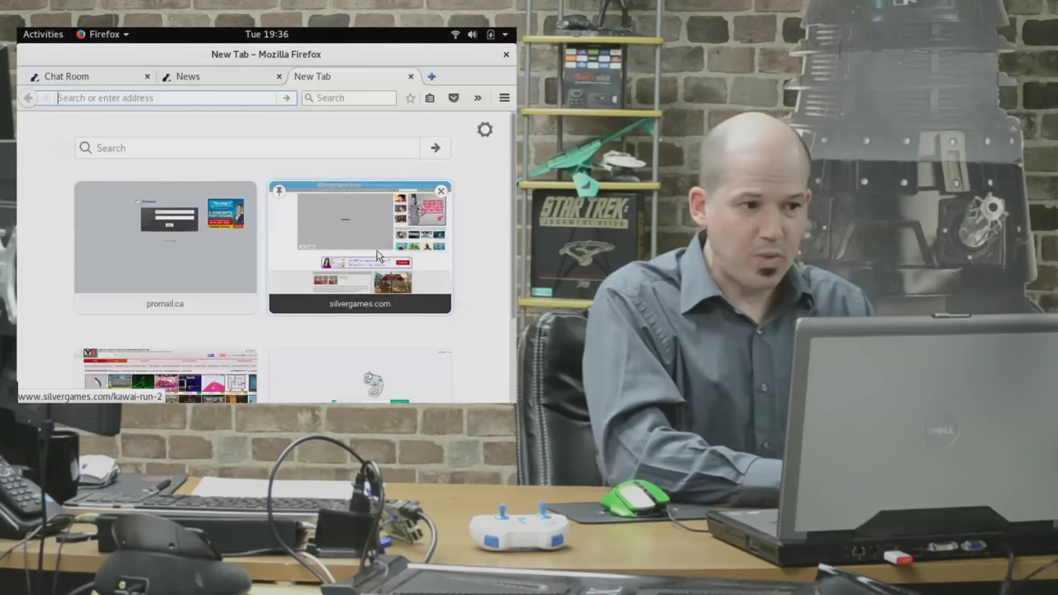
Go to raspberrypi.org in the new tab, which lands on Bell's data usage notification
text(raspb)
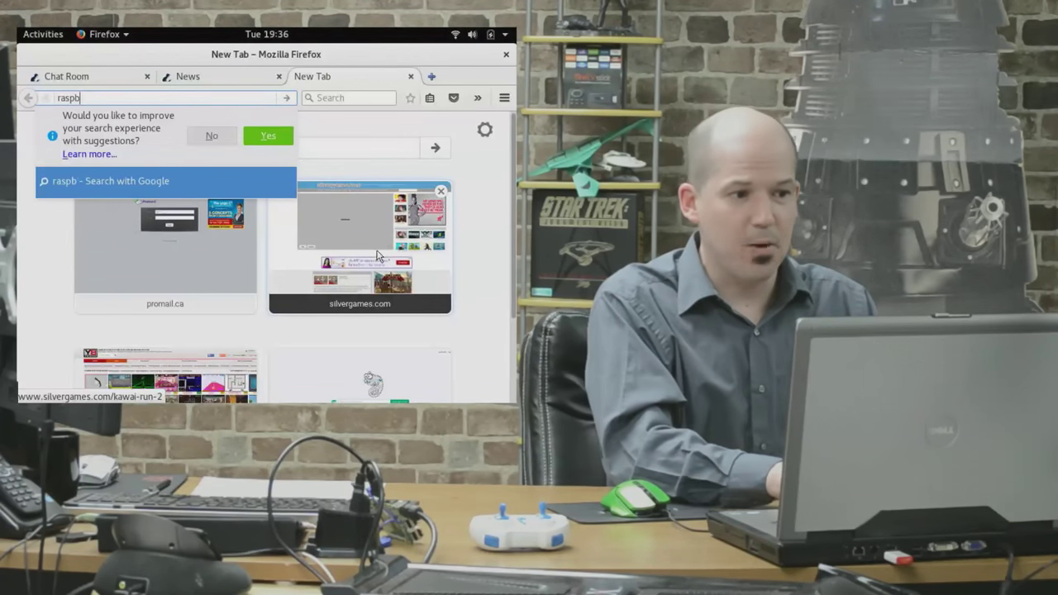
key(BackSpace)
key(BackSpace)
text(sp)
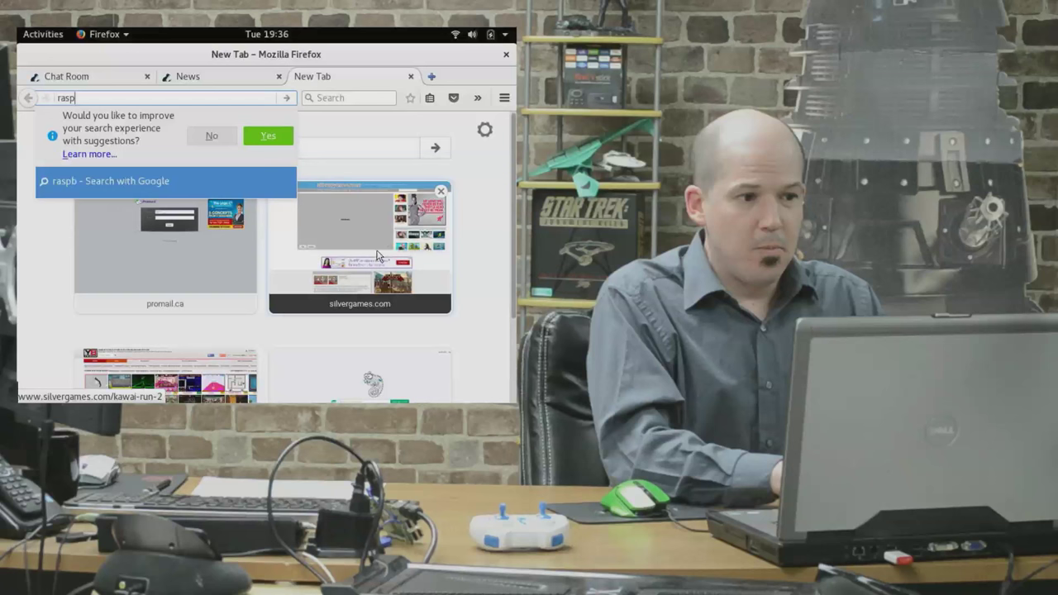
text(berrypi.org)
key(Return)
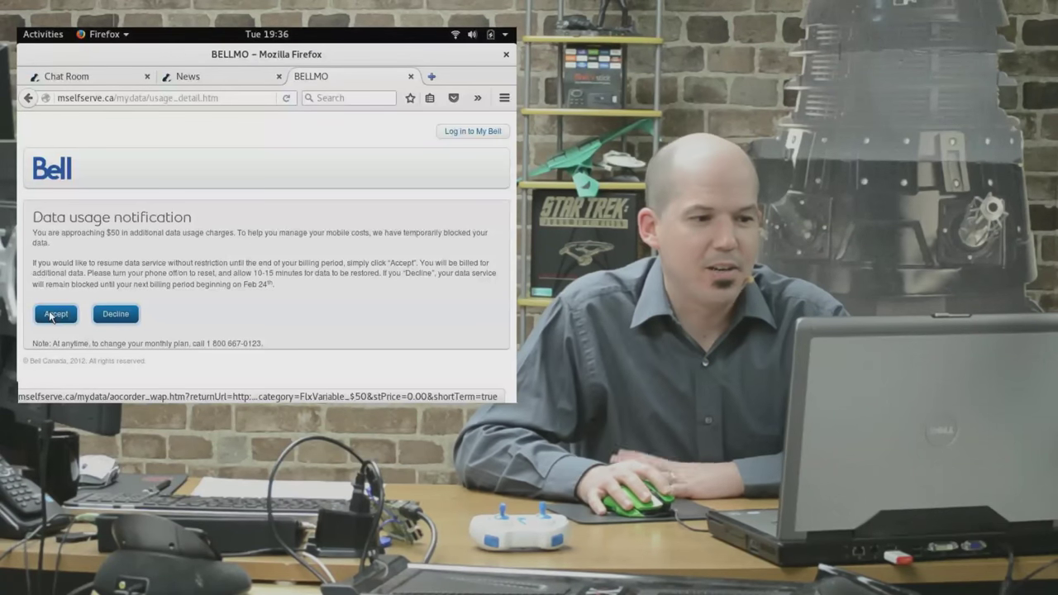
Accept the Bell data charges notice and reload raspberrypi.org from the address bar
click(55, 316)
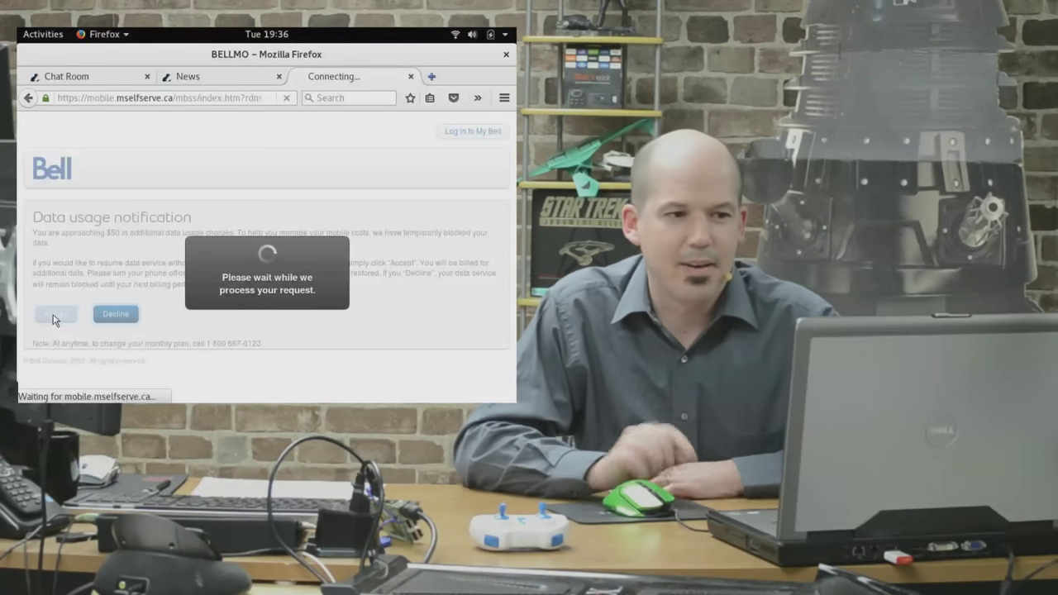
click(242, 99)
text(raspberrypi.org/)
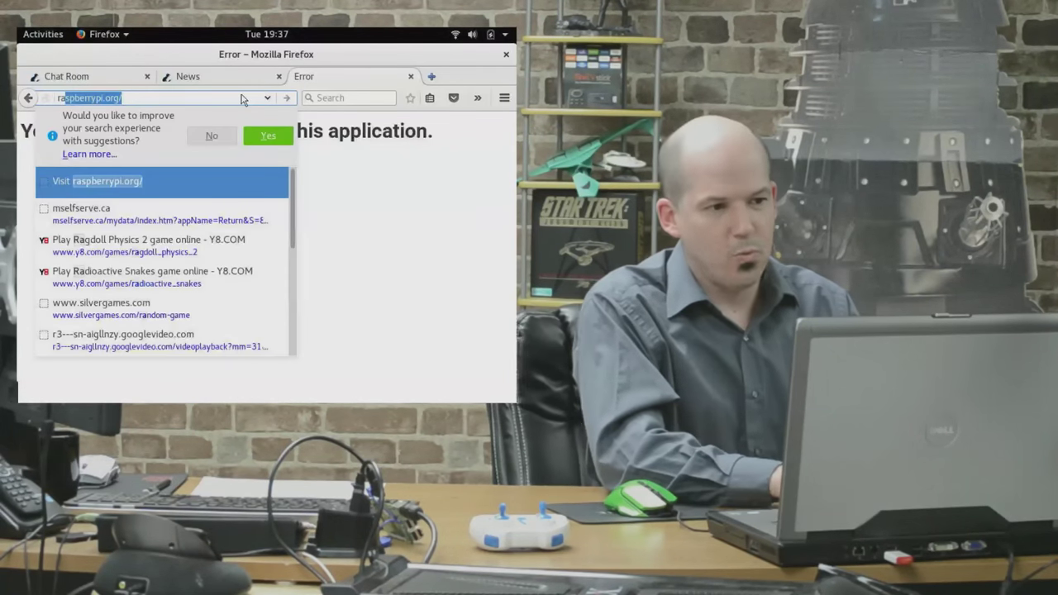
key(Return)
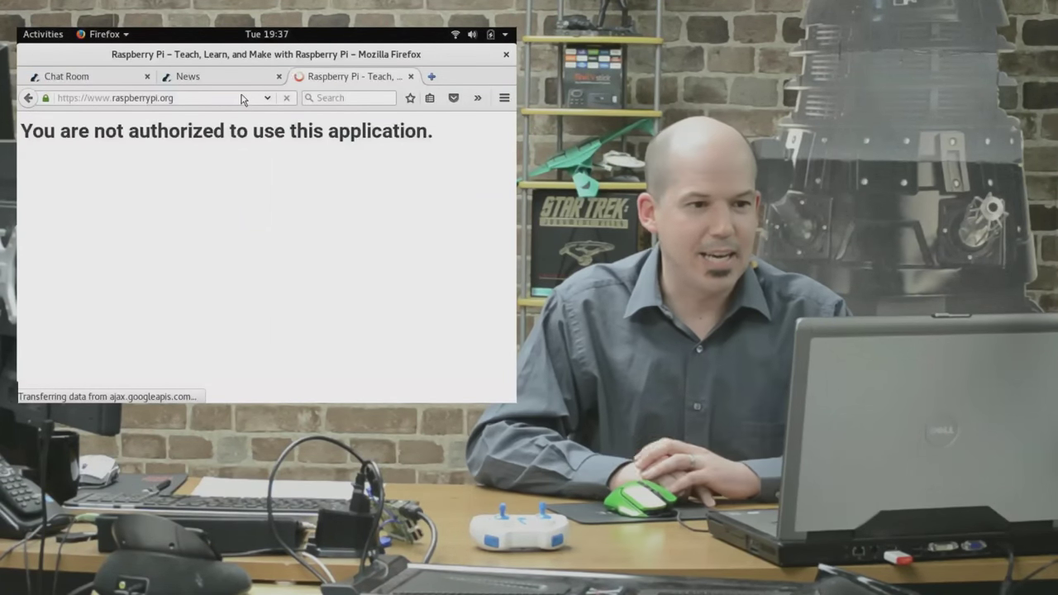
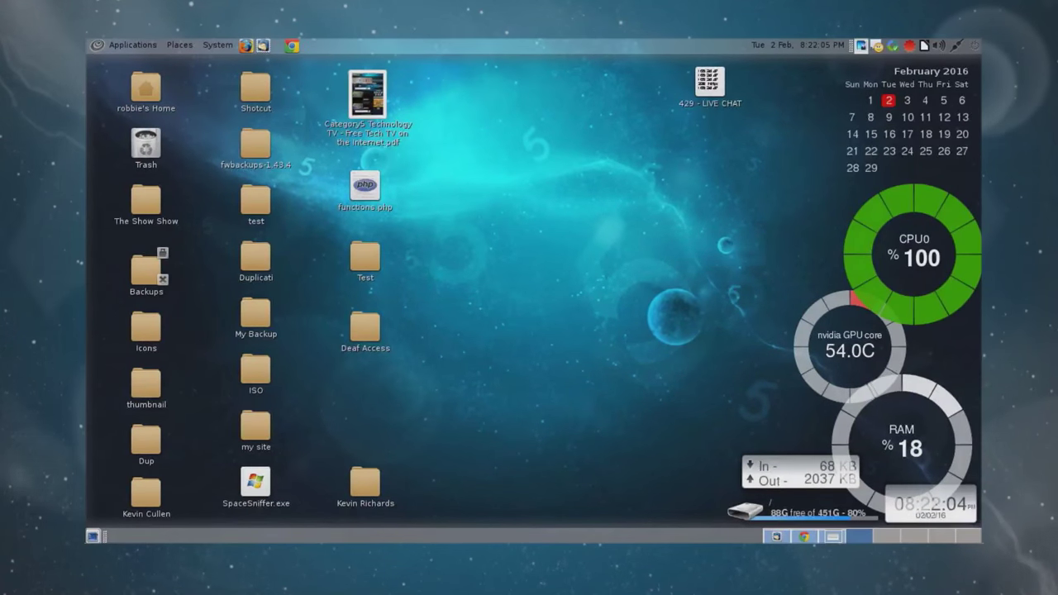
Launch CompizConfig Settings Manager by running ccsm from the Run Application dialog
key(alt+F2)
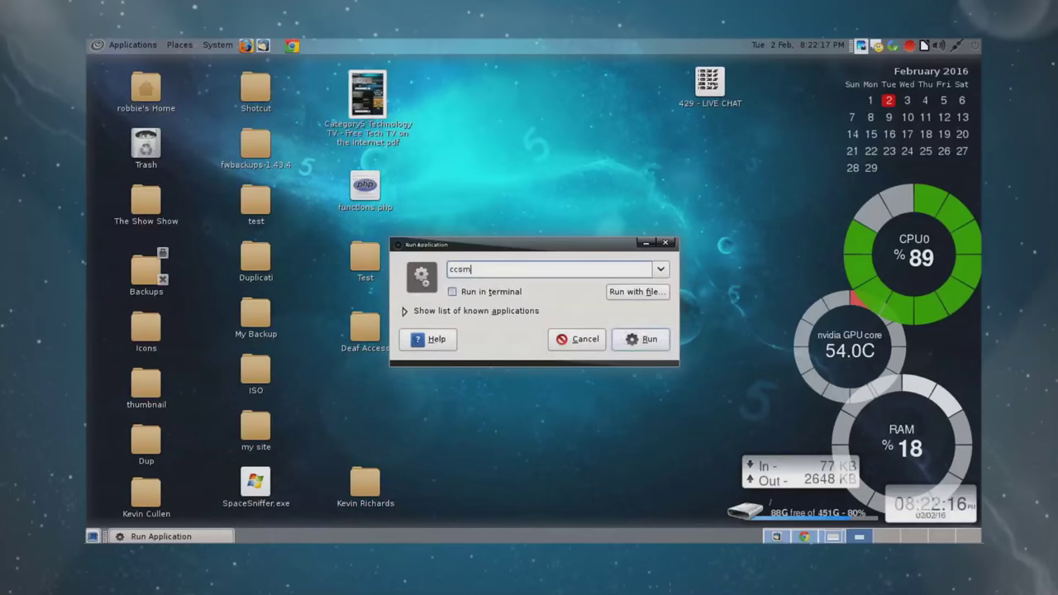
key(Return)
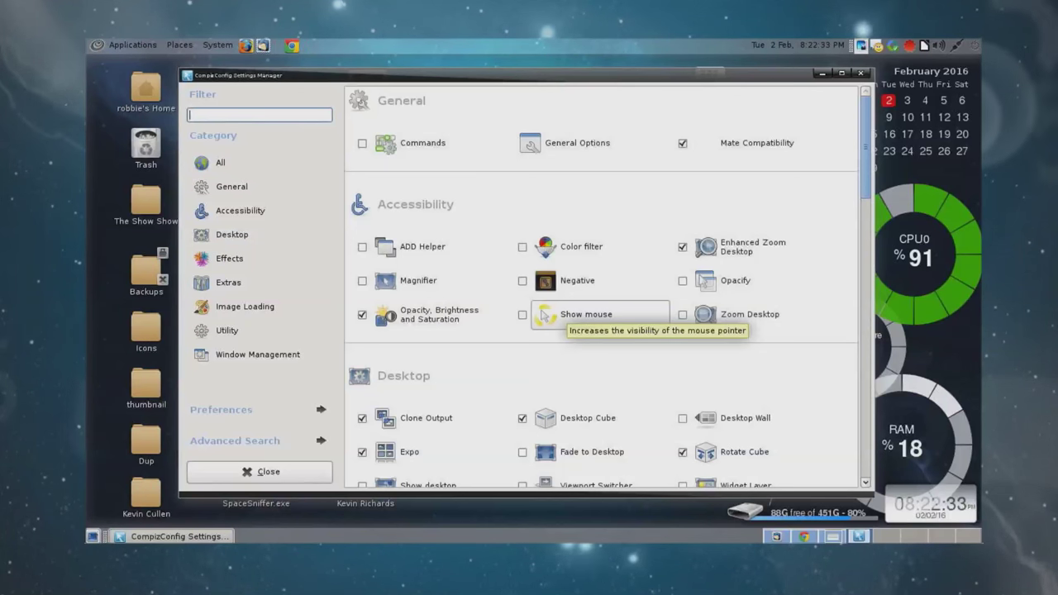
Enable the Show mouse plugin in the Accessibility section of the plugin list
click(522, 314)
Set the Show mouse particle Radius to 21 after testing 363 and the Super+K trail
click(546, 315)
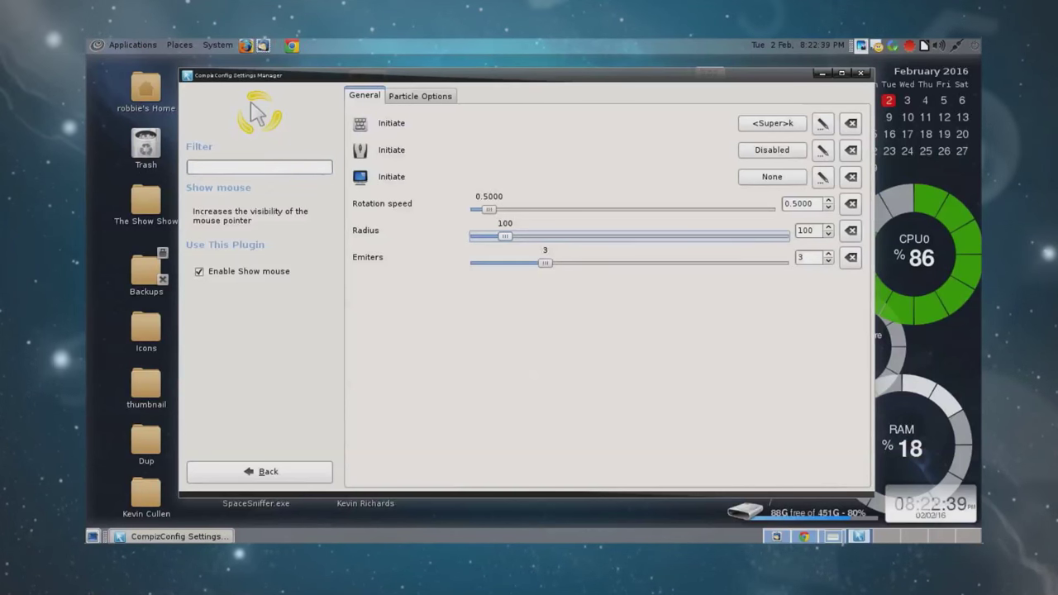
drag(504, 236, 585, 237)
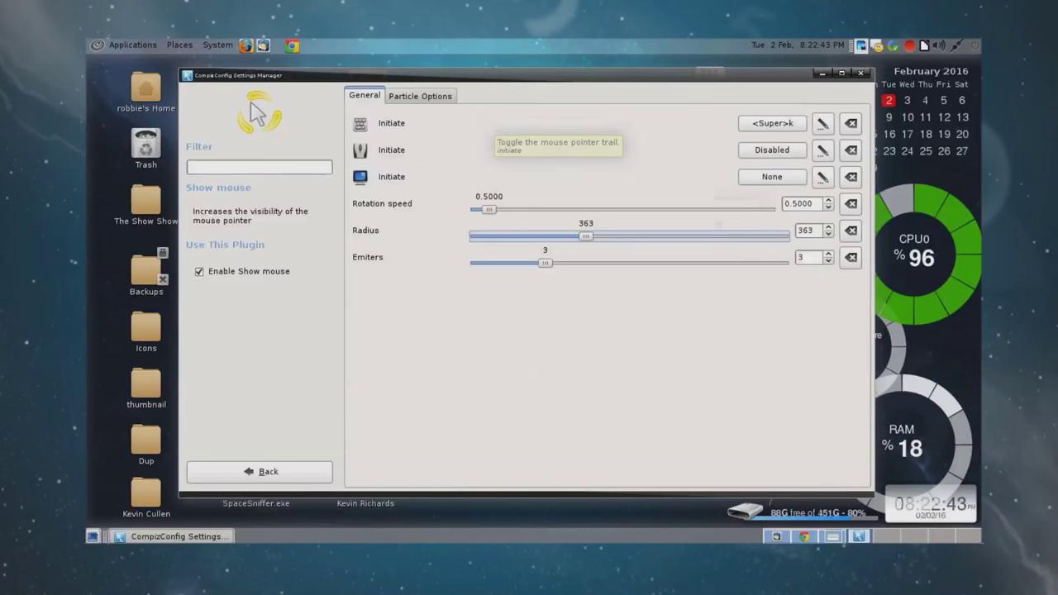
key(super+k)
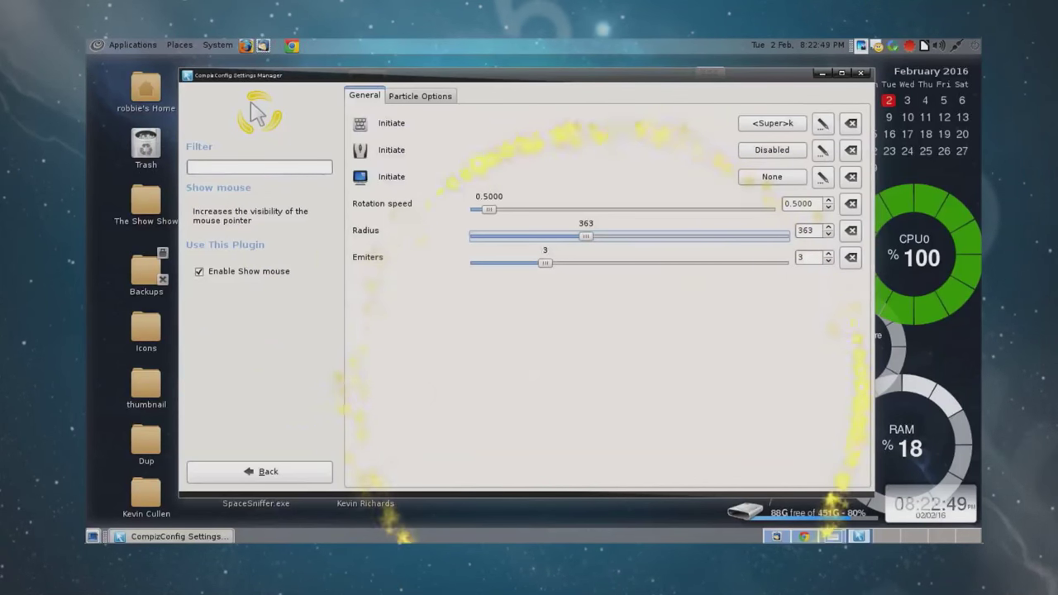
drag(585, 237, 480, 237)
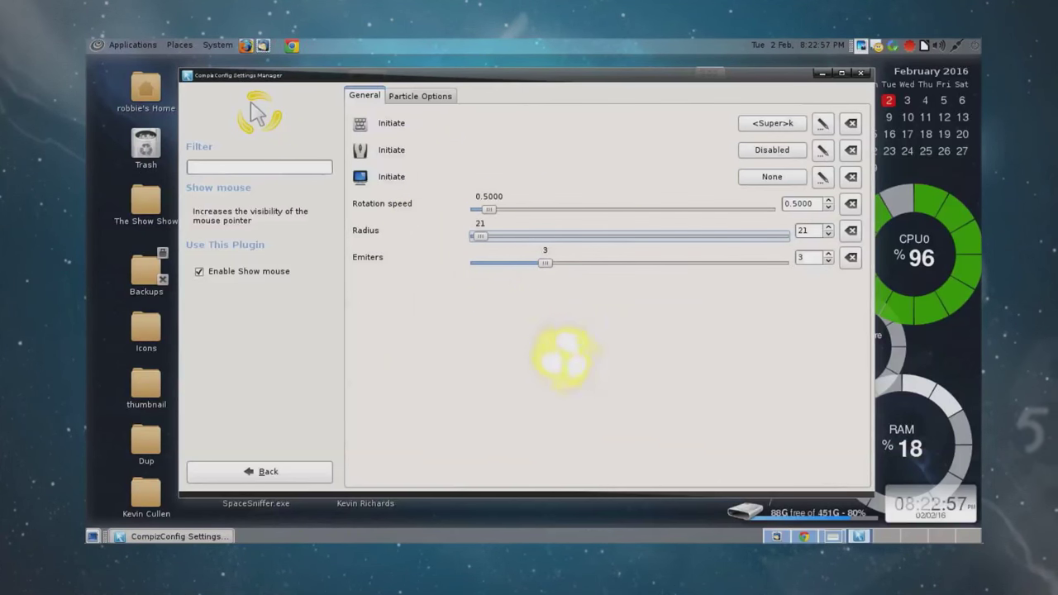
click(421, 96)
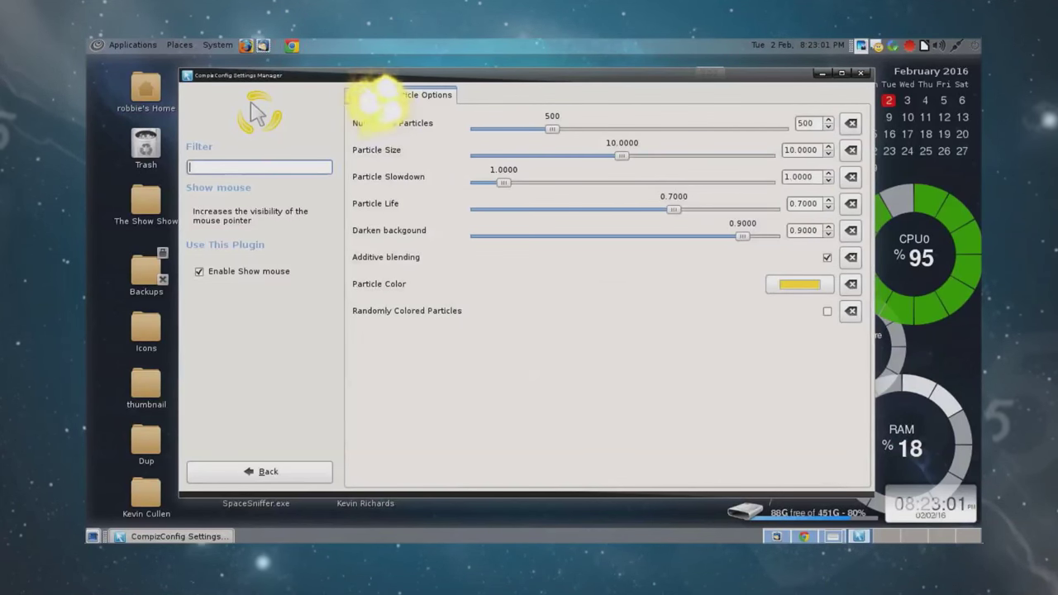
click(363, 96)
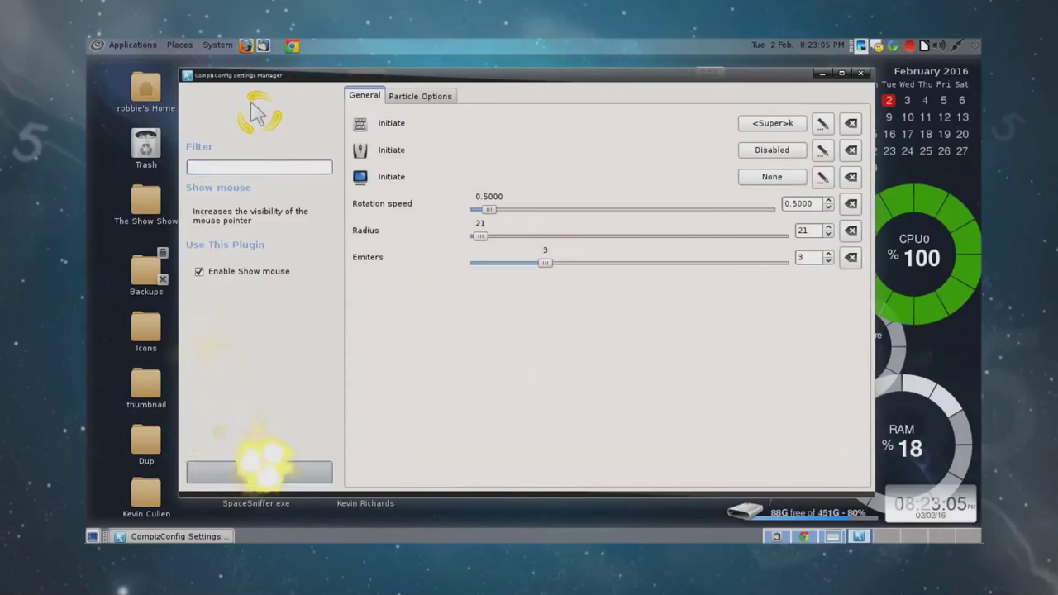
click(263, 469)
Disable Show mouse, then enable the Negative plugin and open its settings
click(521, 314)
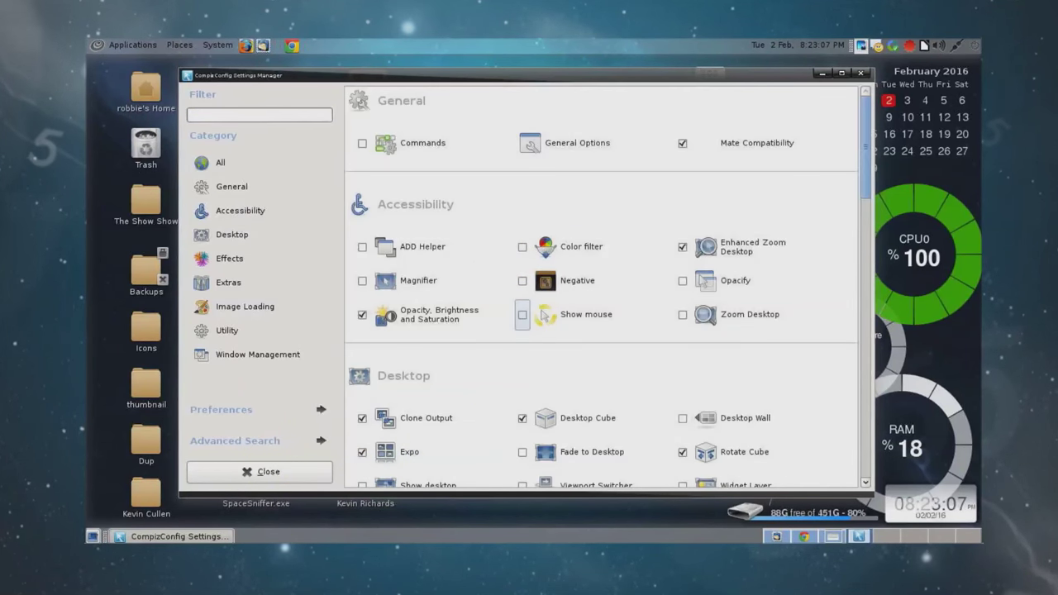
key(Up)
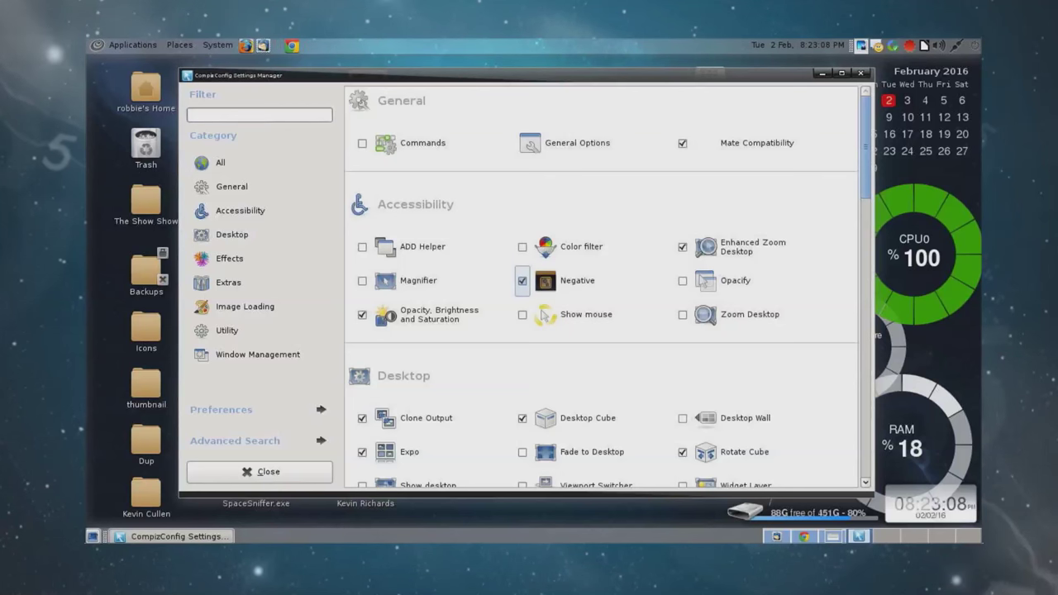
key(Tab)
key(Return)
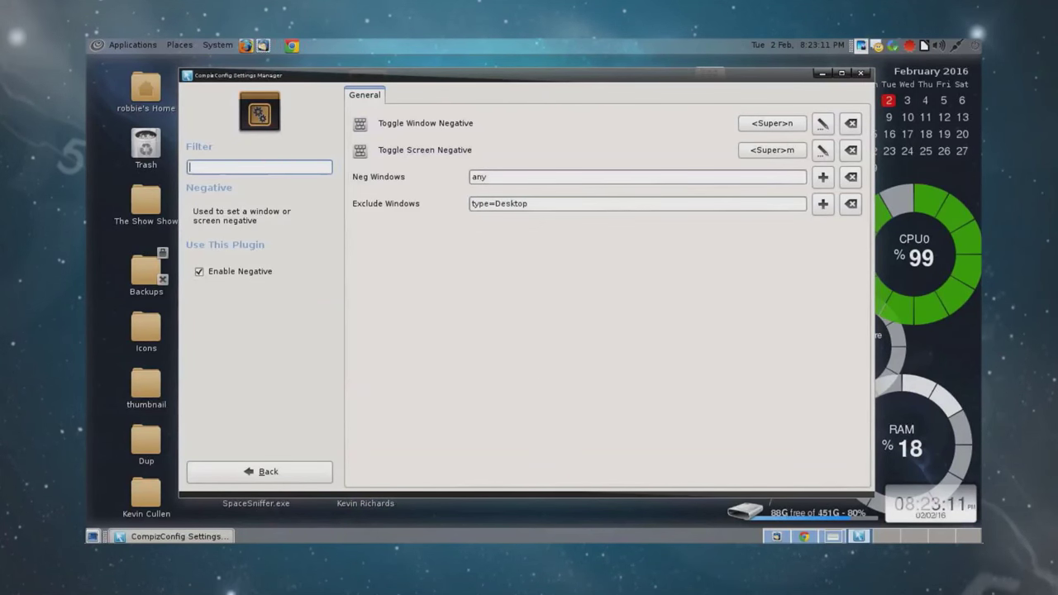
Test colour inversion with Super+N twice, then switch Negative back off
key(super+n)
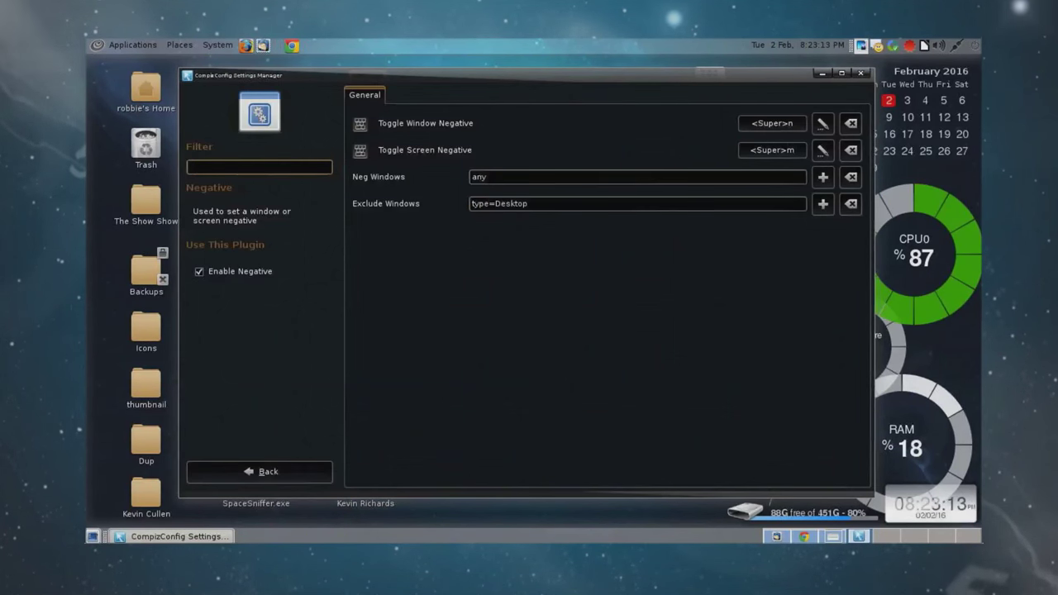
key(super+n)
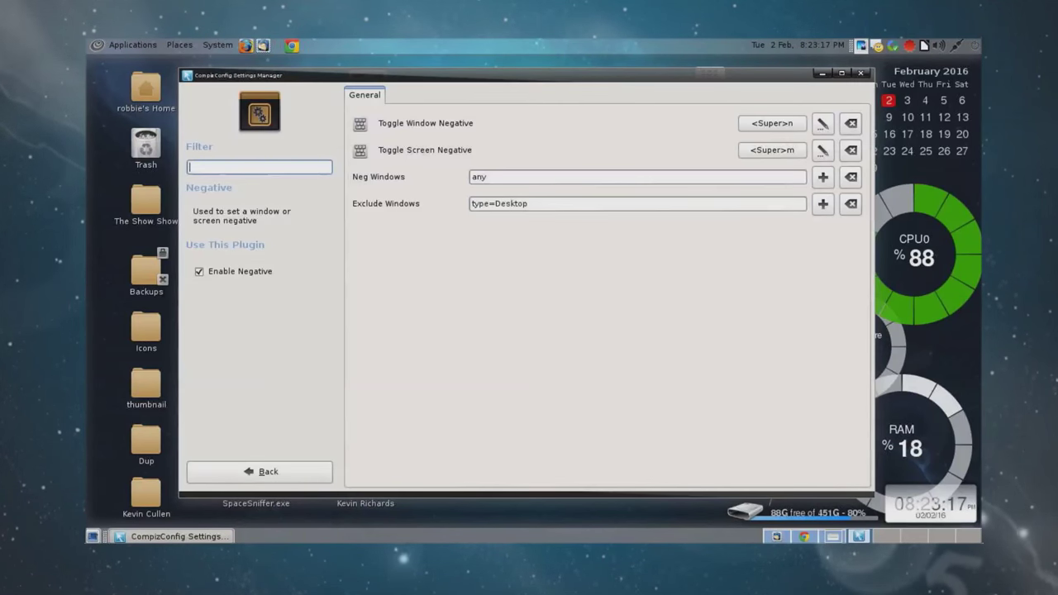
click(199, 271)
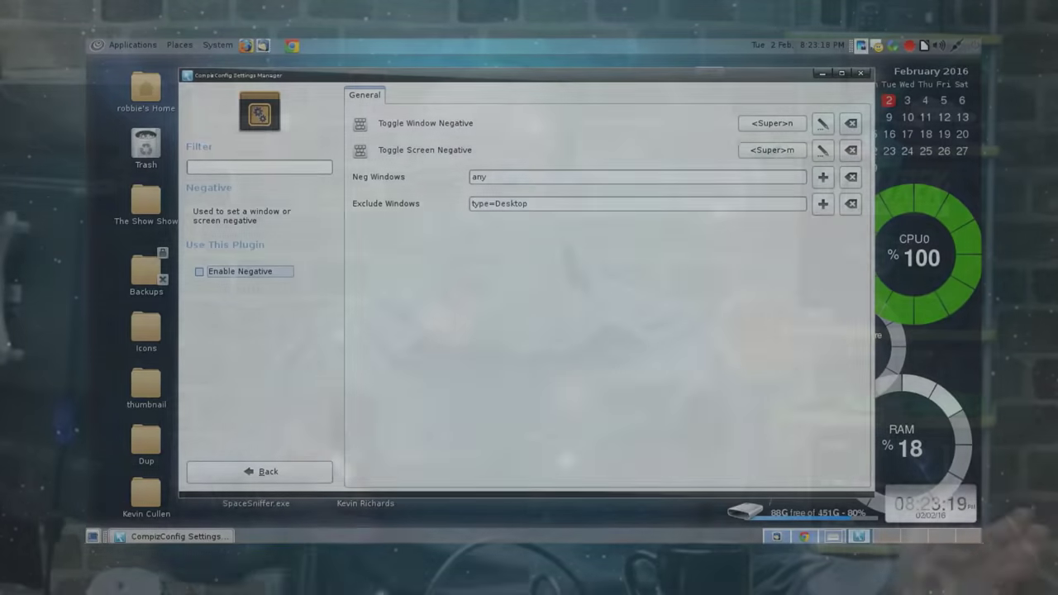